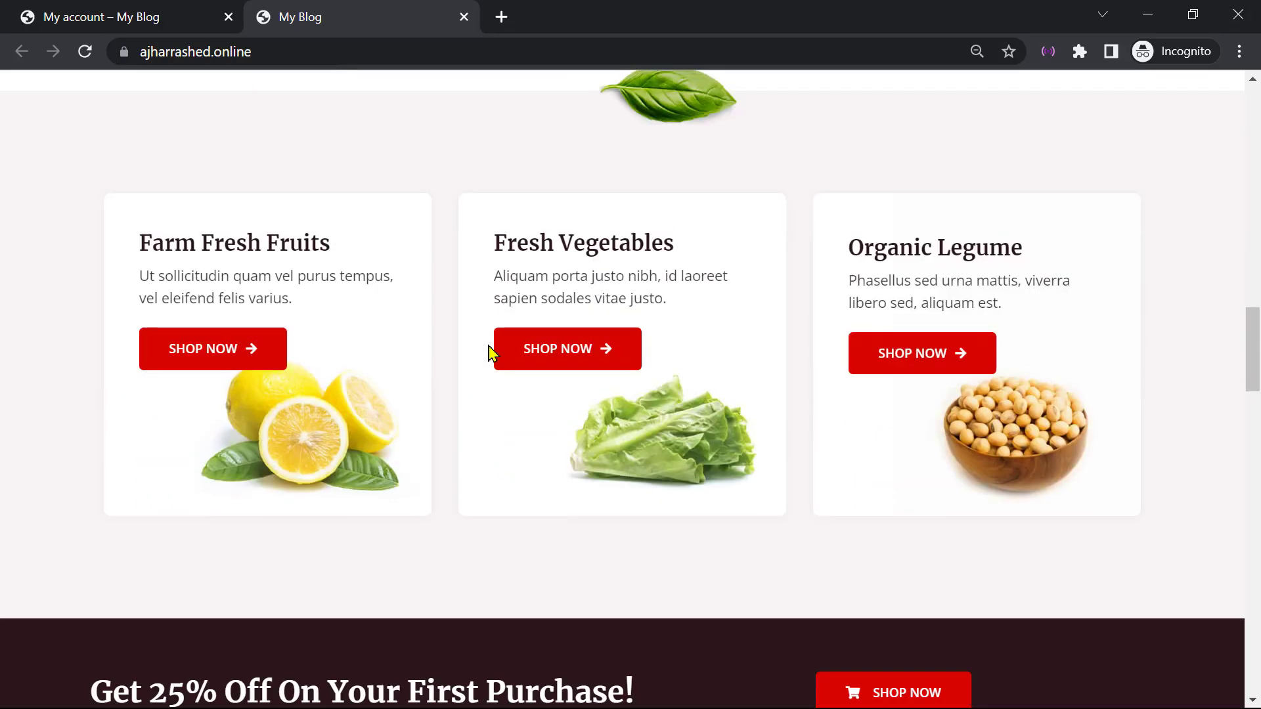
Step: Browse the Organic Store storefront, then bring up the admin dashboard with the WooCommerce Setup panel
{"action": "scroll", "coordinate": [487, 357], "scroll_direction": "down", "scroll_amount": 13}
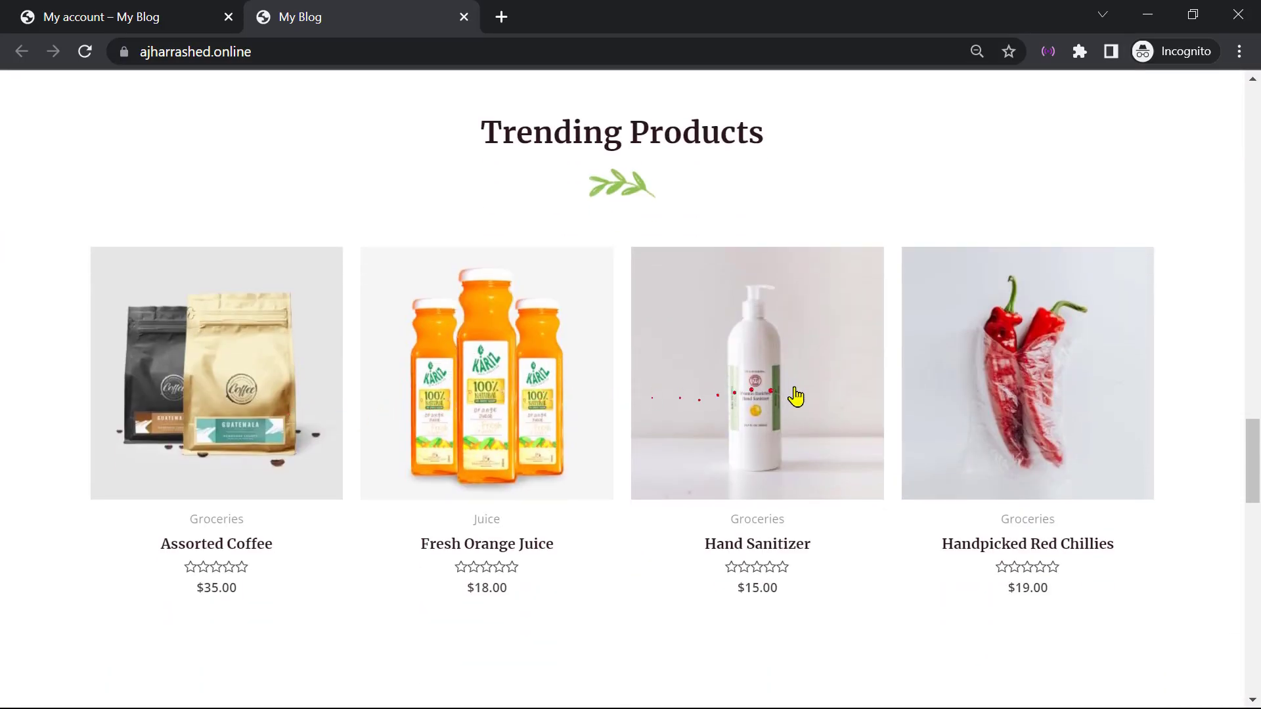
{"action": "scroll", "coordinate": [636, 444], "scroll_direction": "down", "scroll_amount": 4}
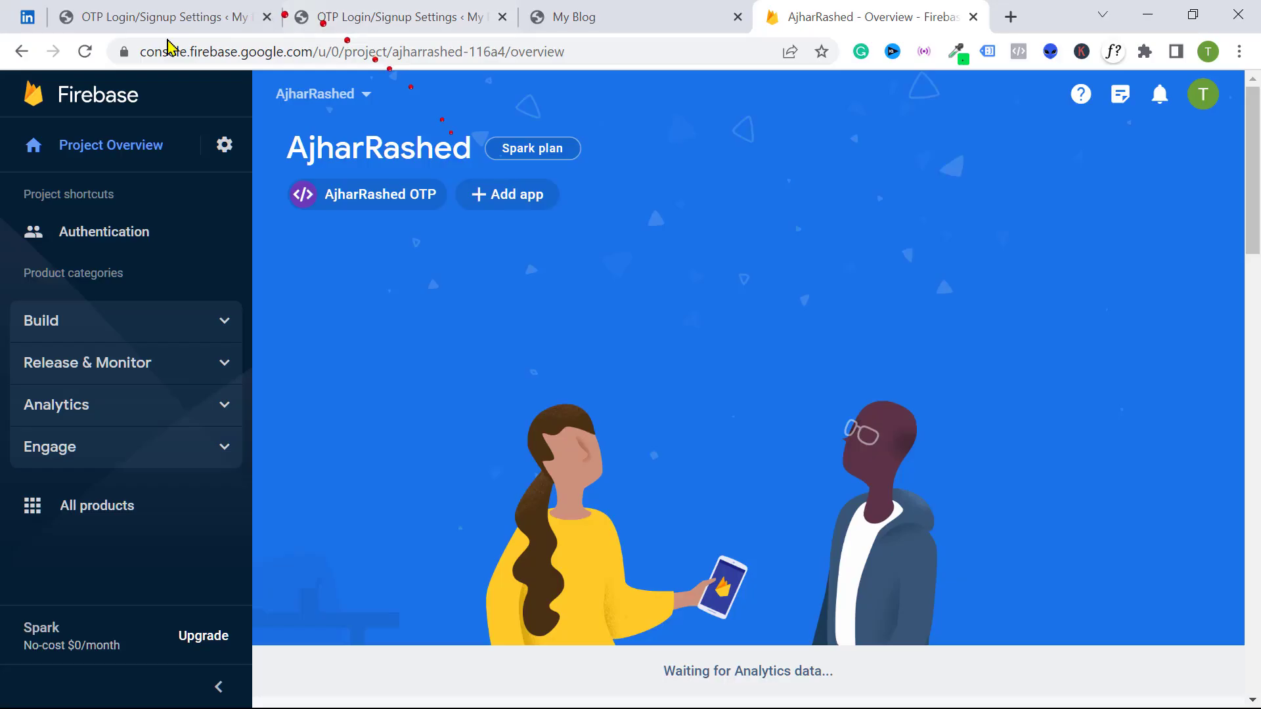
{"action": "left_click", "coordinate": [105, 233]}
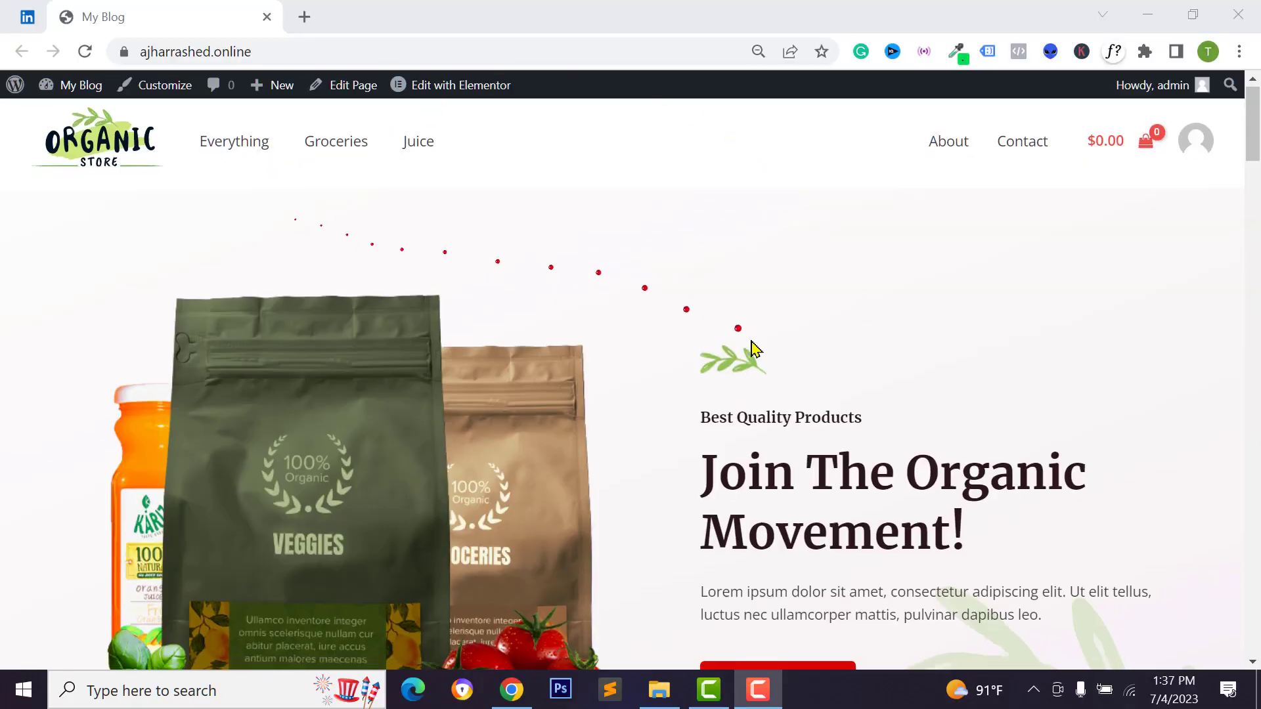
{"action": "scroll", "coordinate": [754, 386], "scroll_direction": "down", "scroll_amount": 15}
{"action": "scroll", "coordinate": [706, 389], "scroll_direction": "down", "scroll_amount": 1}
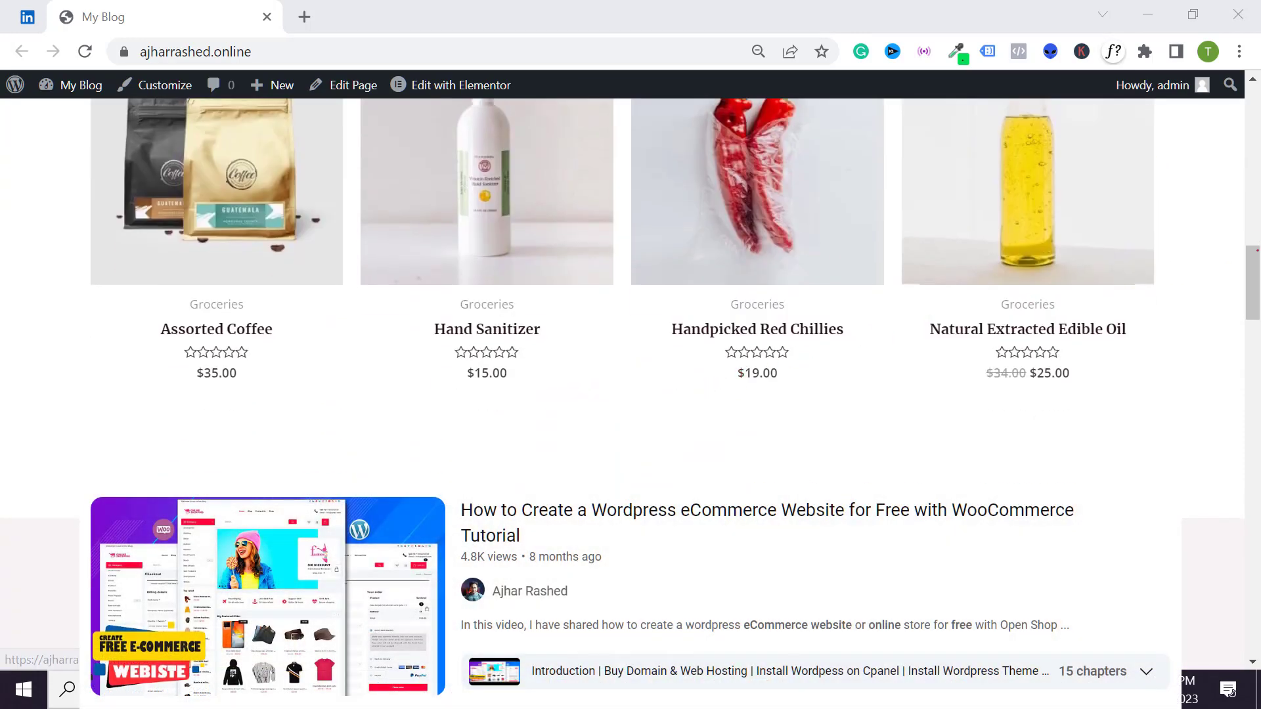
{"action": "left_click_drag", "start_coordinate": [1256, 287], "coordinate": [1256, 98]}
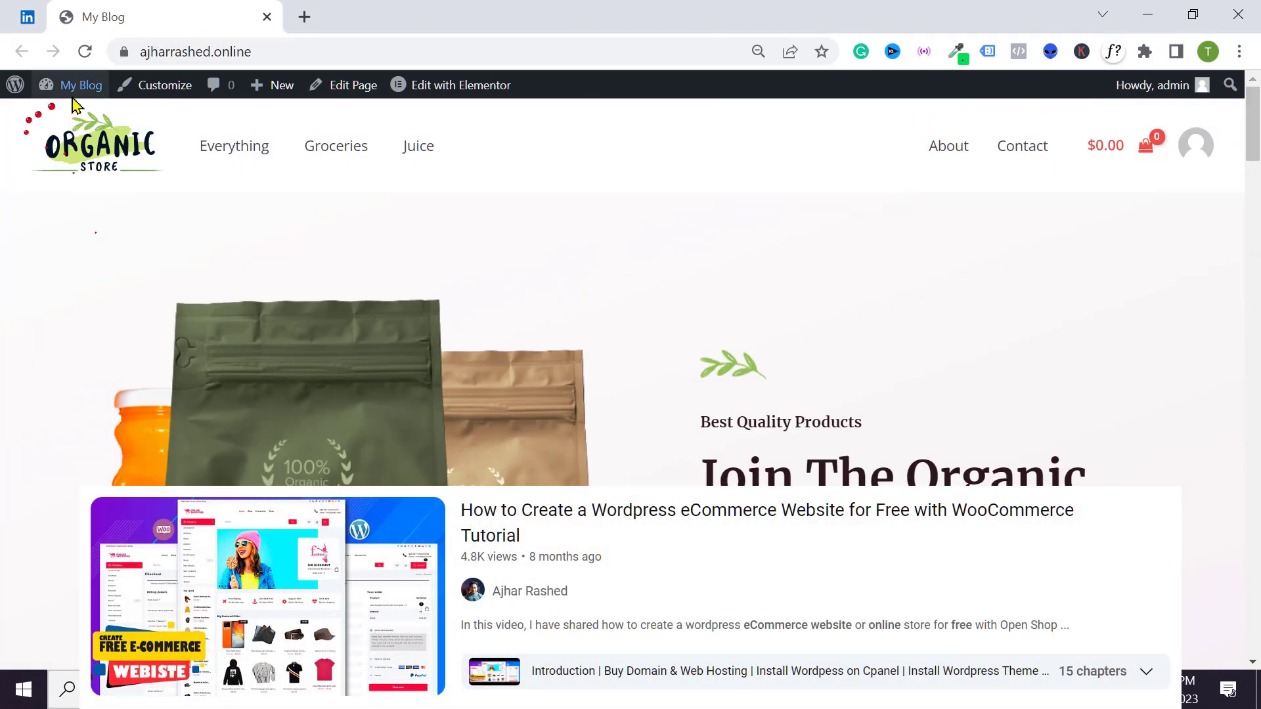
{"action": "mouse_move", "coordinate": [73, 98]}
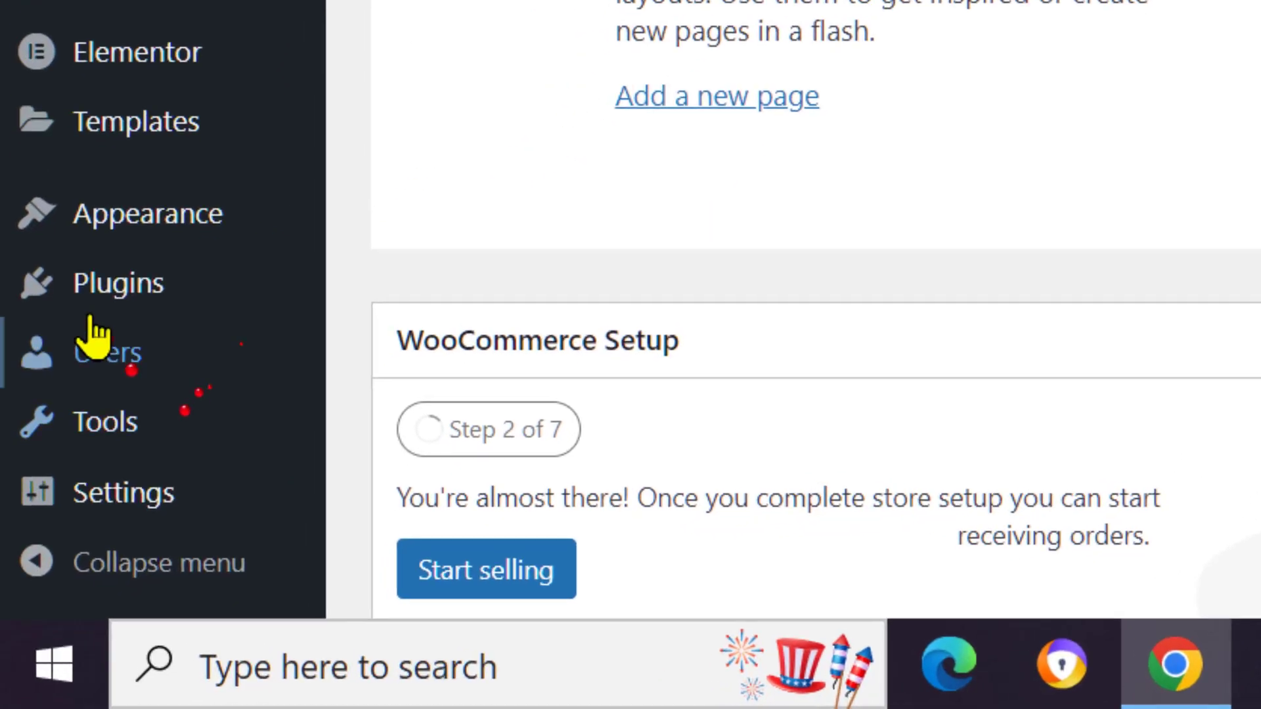
Step: Search the plugin directory for 'woocommerce otp' from Plugins > Add New
{"action": "mouse_move", "coordinate": [116, 285]}
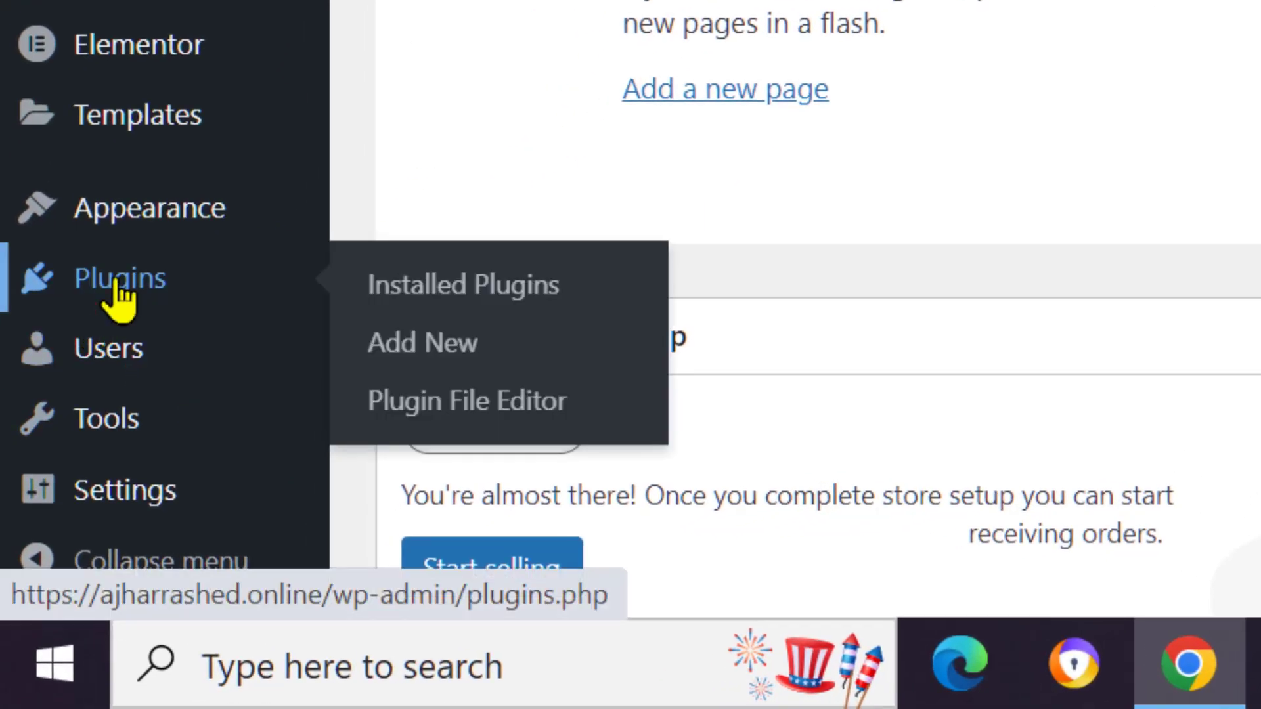
{"action": "left_click", "coordinate": [430, 345]}
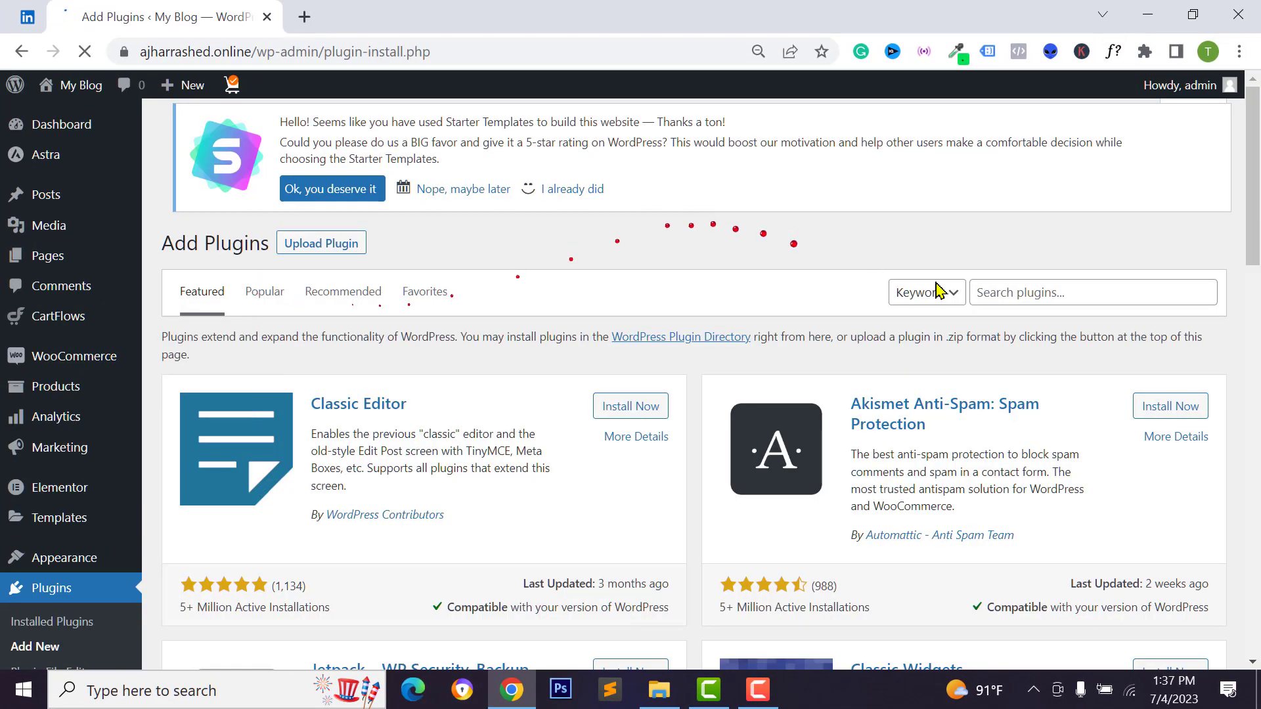
{"action": "left_click", "coordinate": [1042, 291]}
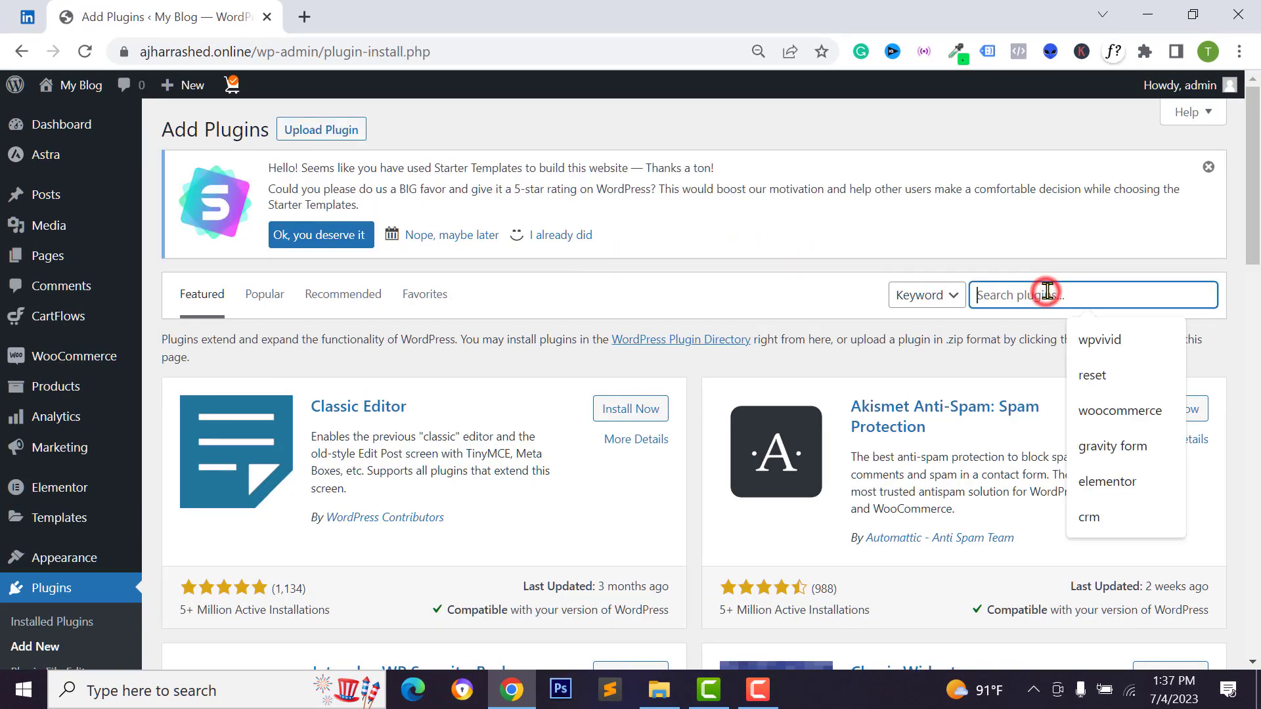
{"action": "type", "text": "woocom"}
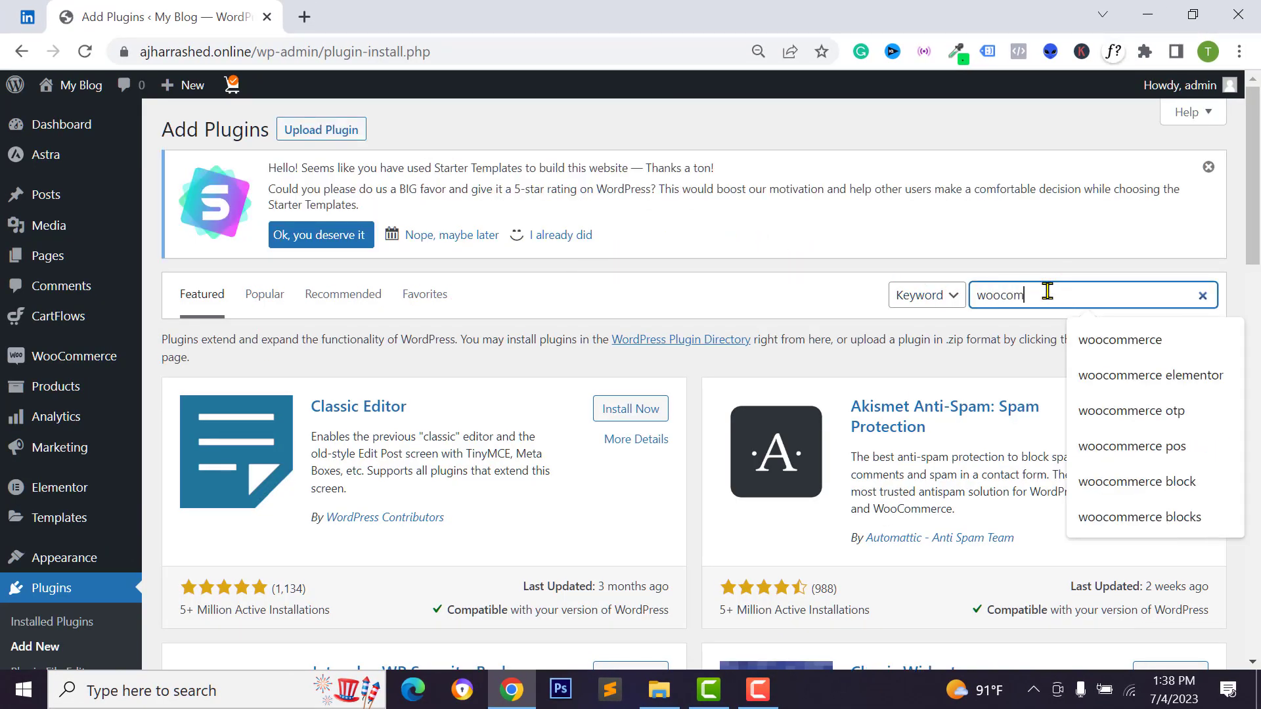
{"action": "type", "text": "merce otp"}
{"action": "scroll", "coordinate": [874, 290], "scroll_direction": "down", "scroll_amount": 7}
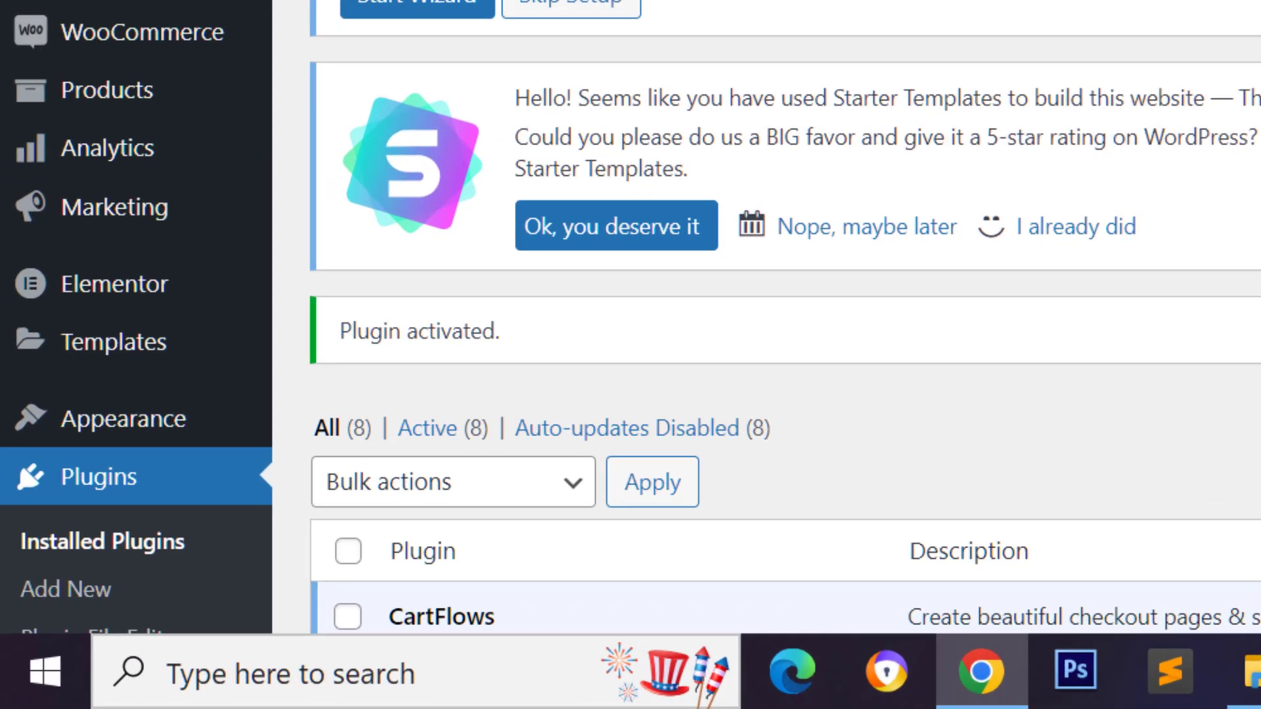
Step: In OTP Login settings, leave Phone Operator on Google Firebase and show the Services settings
{"action": "scroll", "coordinate": [45, 499], "scroll_direction": "down", "scroll_amount": 3}
{"action": "scroll", "coordinate": [95, 368], "scroll_direction": "down", "scroll_amount": 2}
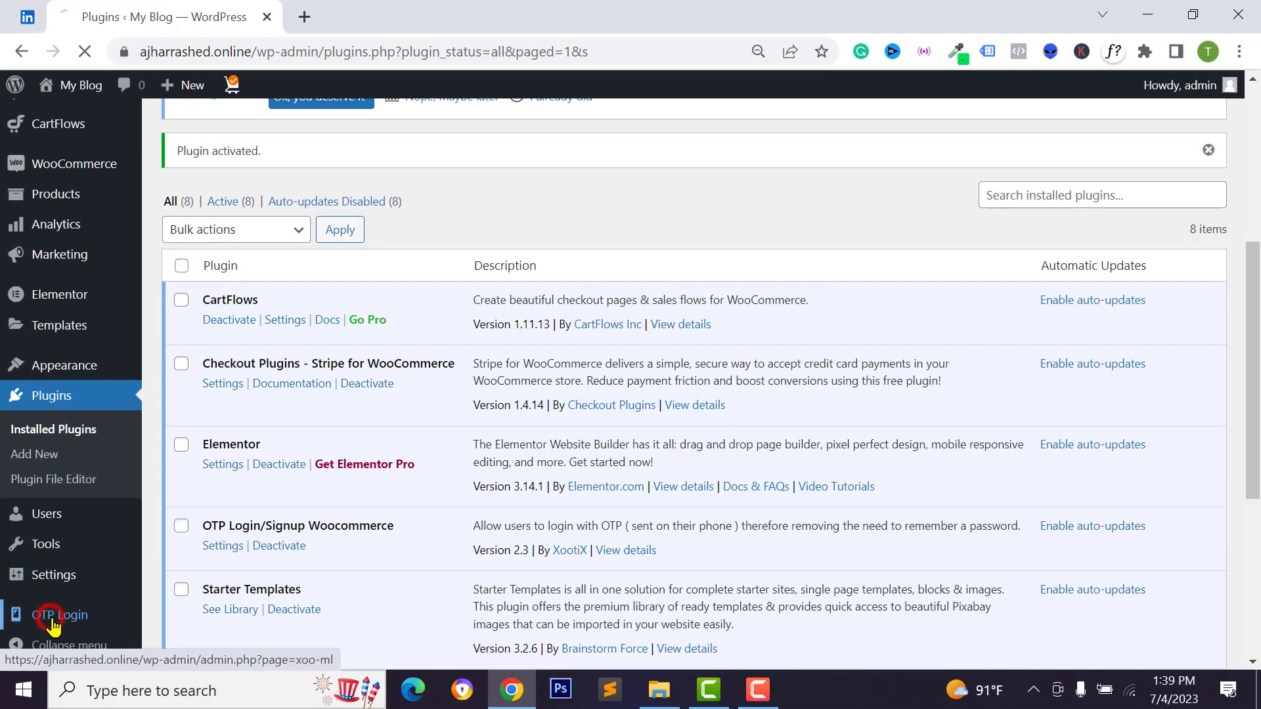
{"action": "left_click", "coordinate": [119, 516]}
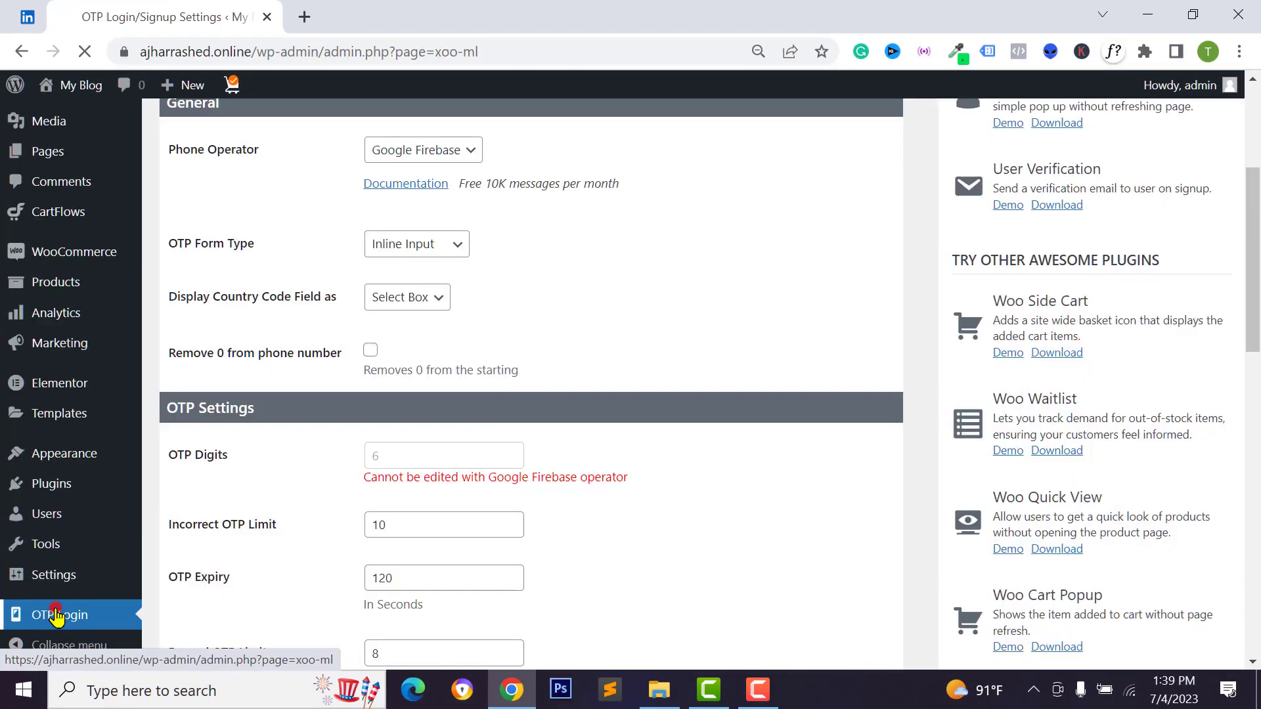
{"action": "scroll", "coordinate": [174, 302], "scroll_direction": "down", "scroll_amount": 8}
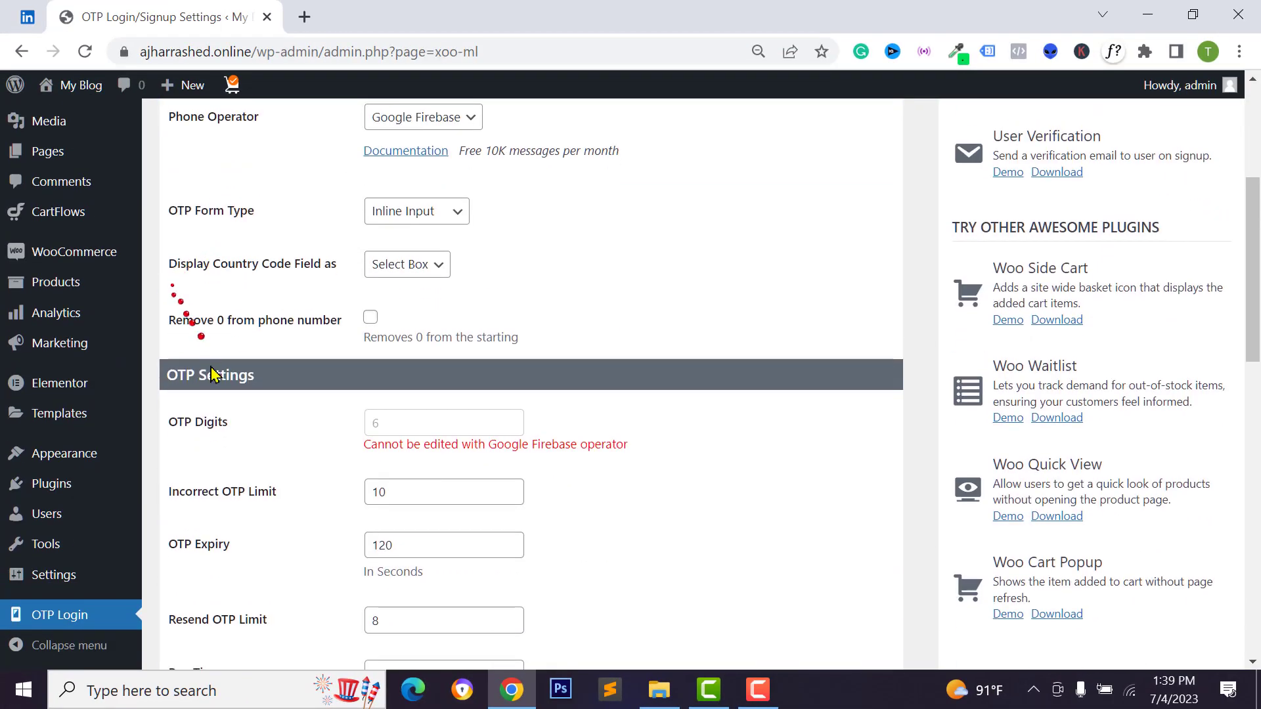
{"action": "scroll", "coordinate": [218, 408], "scroll_direction": "up", "scroll_amount": 8}
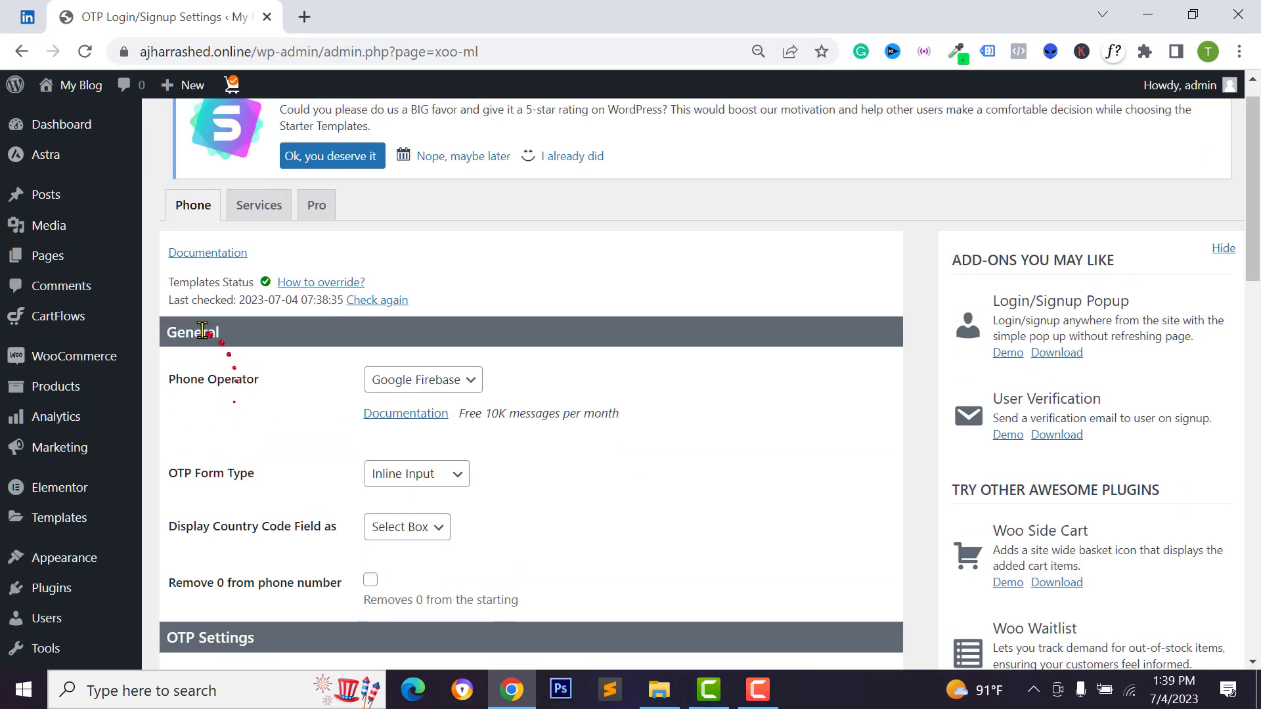
{"action": "left_click", "coordinate": [375, 375]}
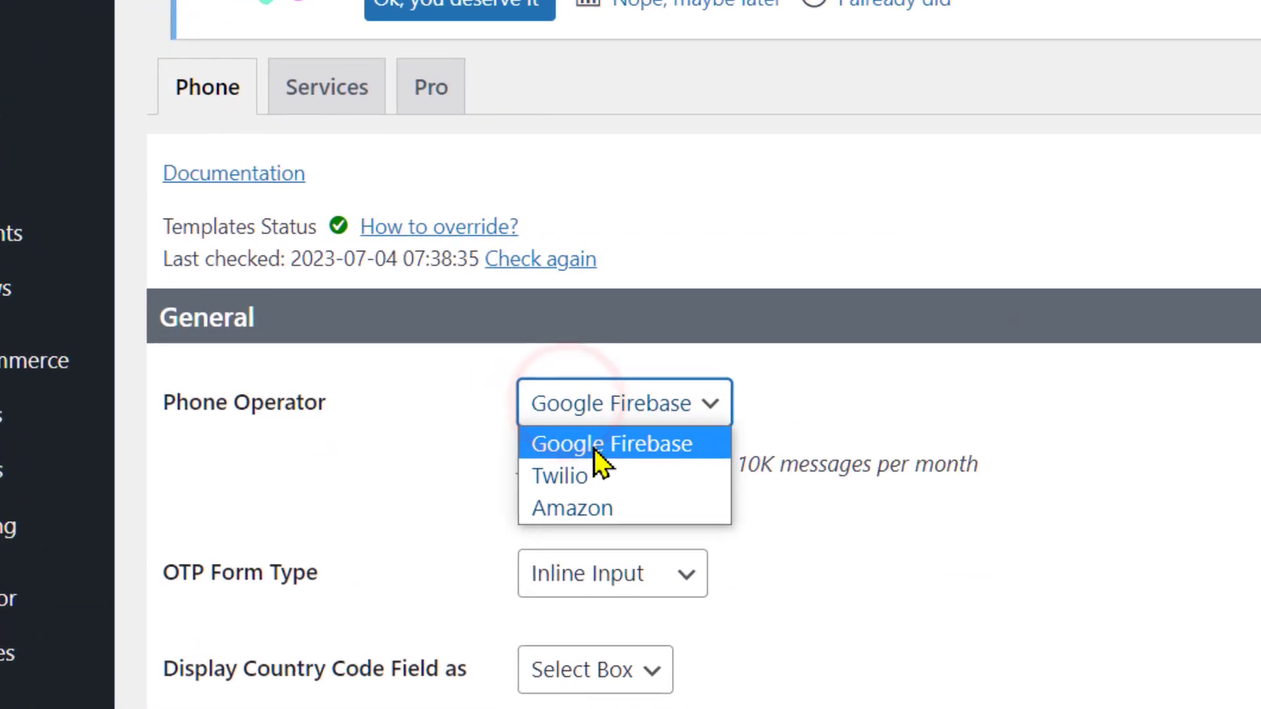
{"action": "left_click", "coordinate": [401, 401]}
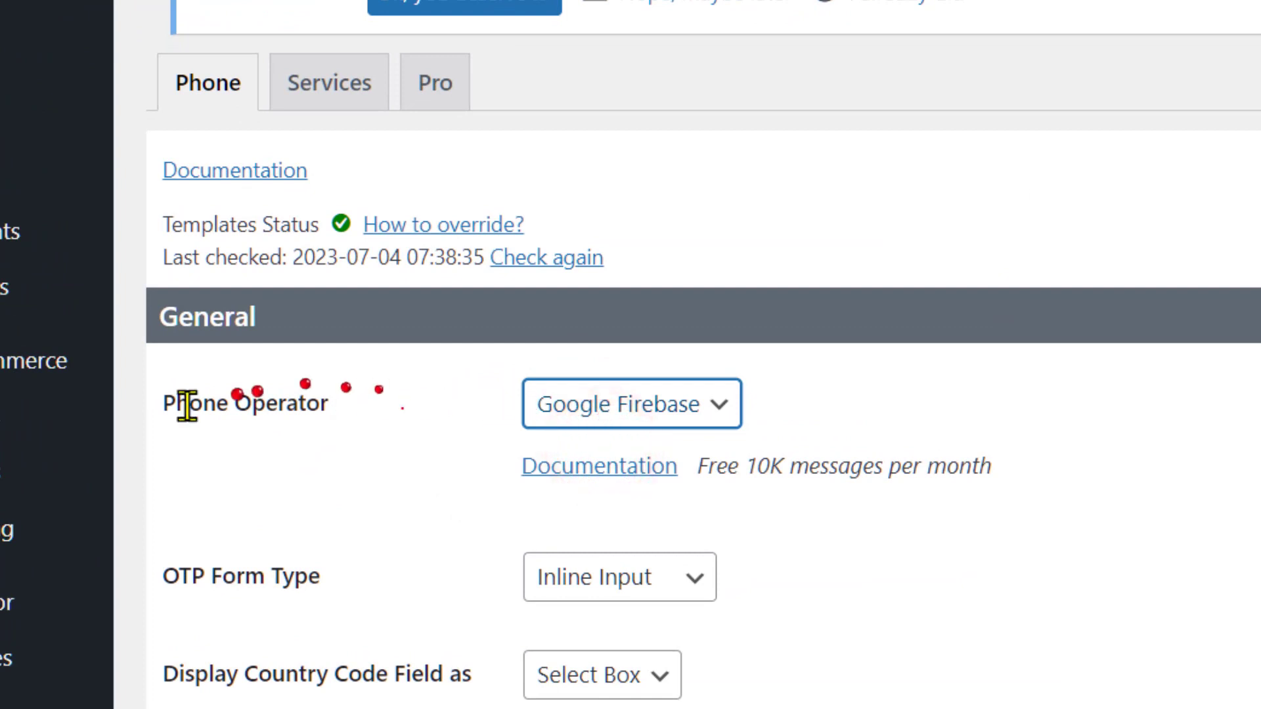
{"action": "left_click", "coordinate": [580, 410]}
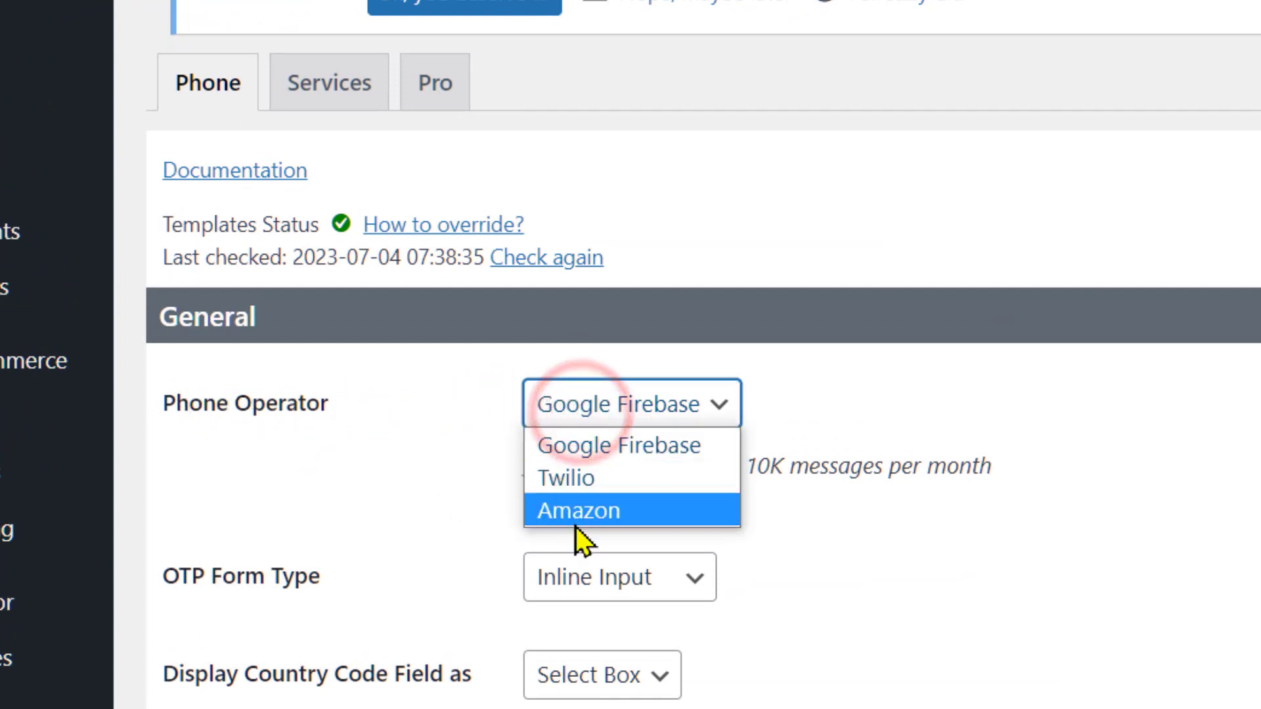
{"action": "left_click", "coordinate": [425, 391]}
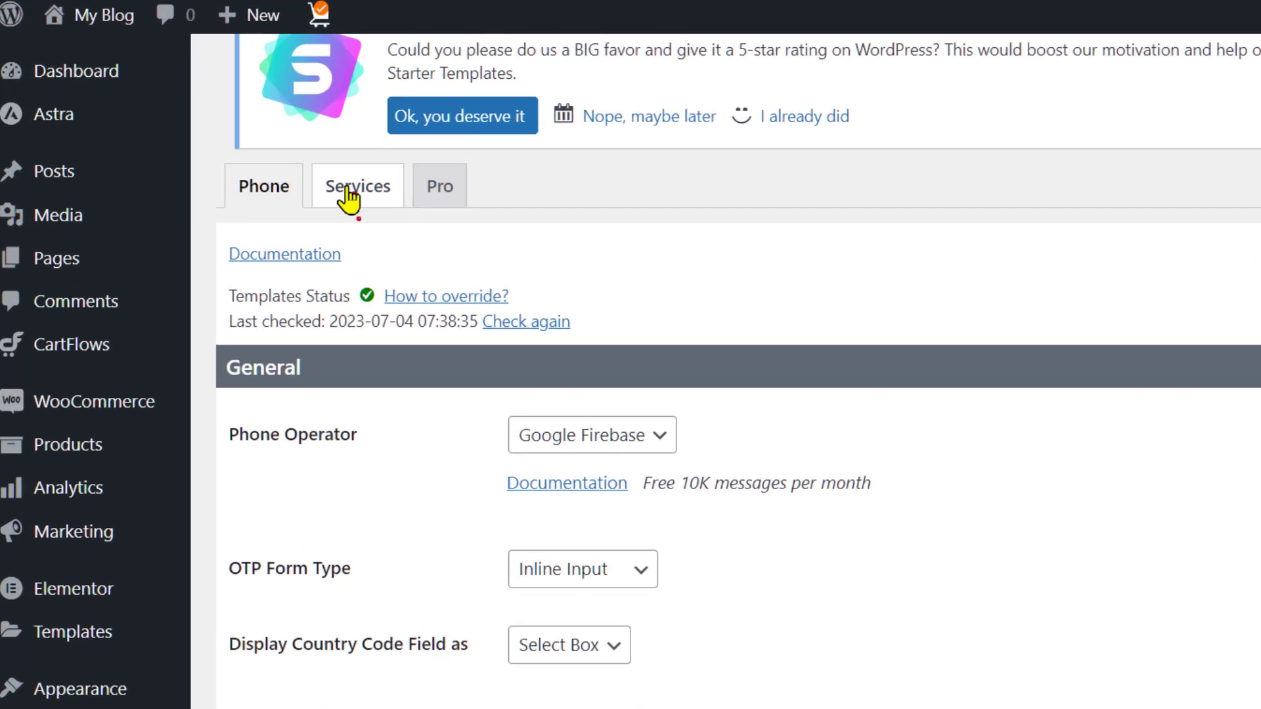
{"action": "left_click", "coordinate": [265, 208]}
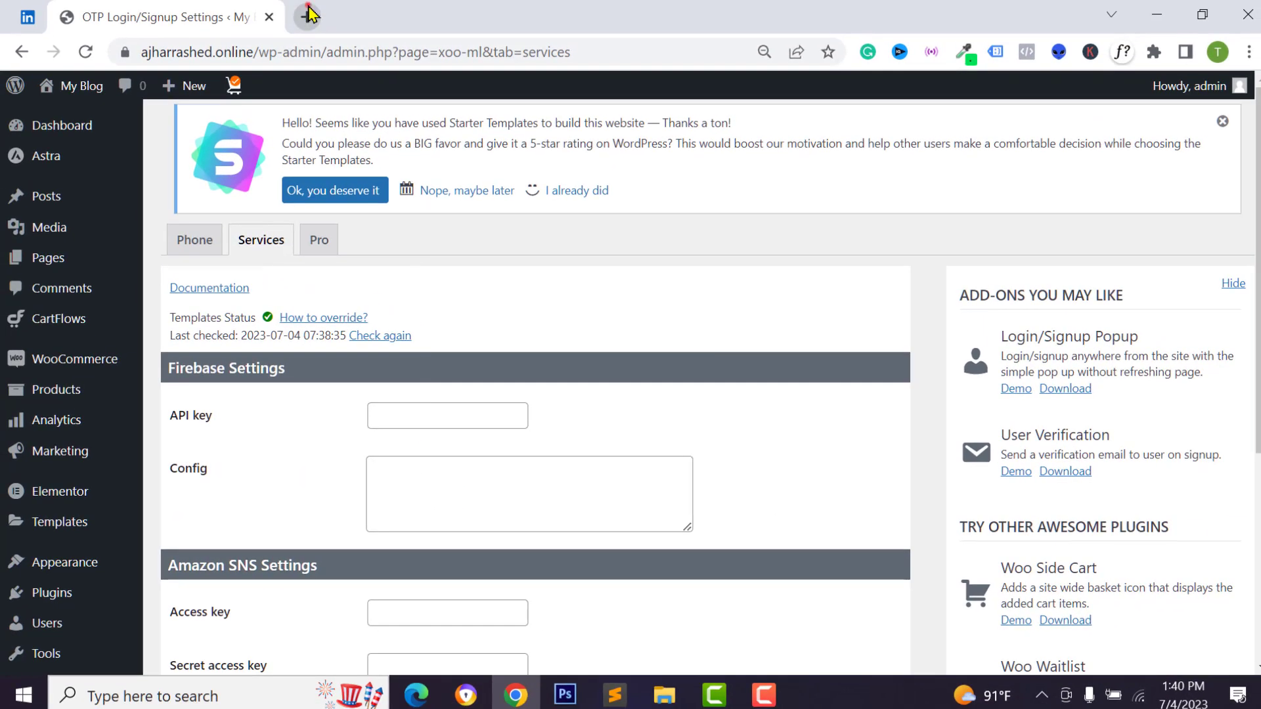
Step: Load firebase.google.com in a new tab and go to the console's project list
{"action": "left_click", "coordinate": [314, 15]}
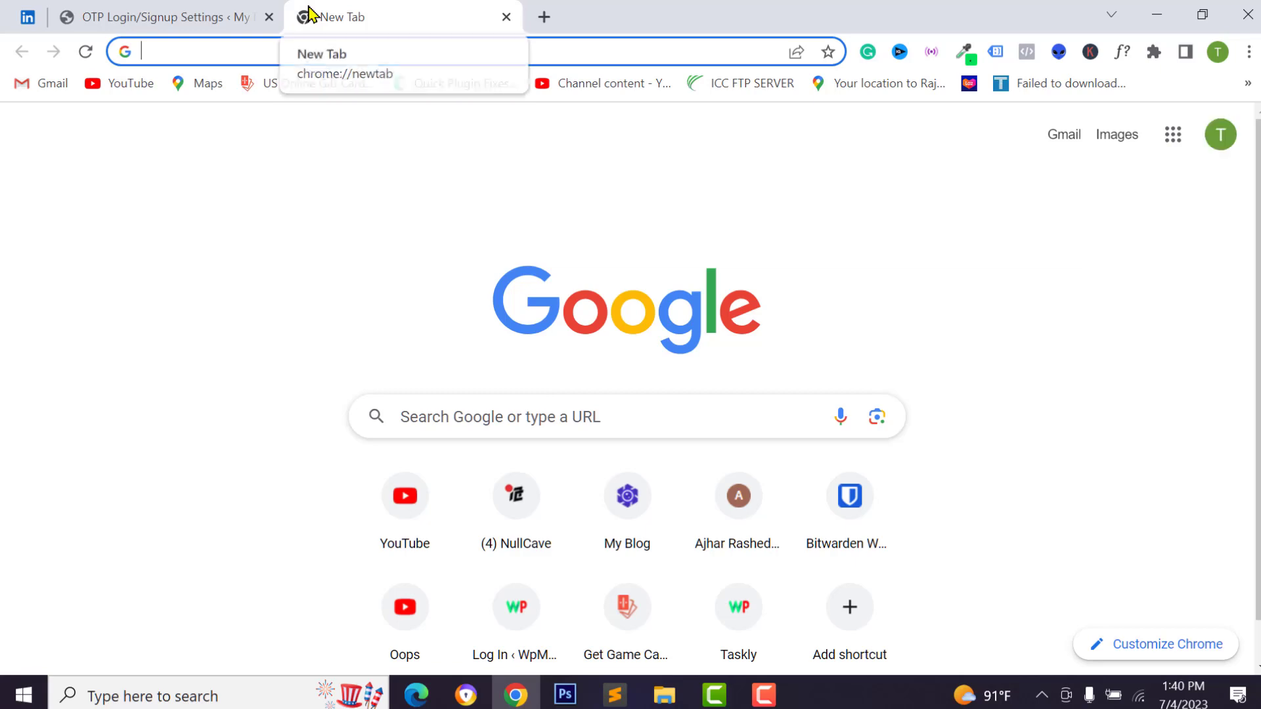
{"action": "type", "text": "firebase.google.com"}
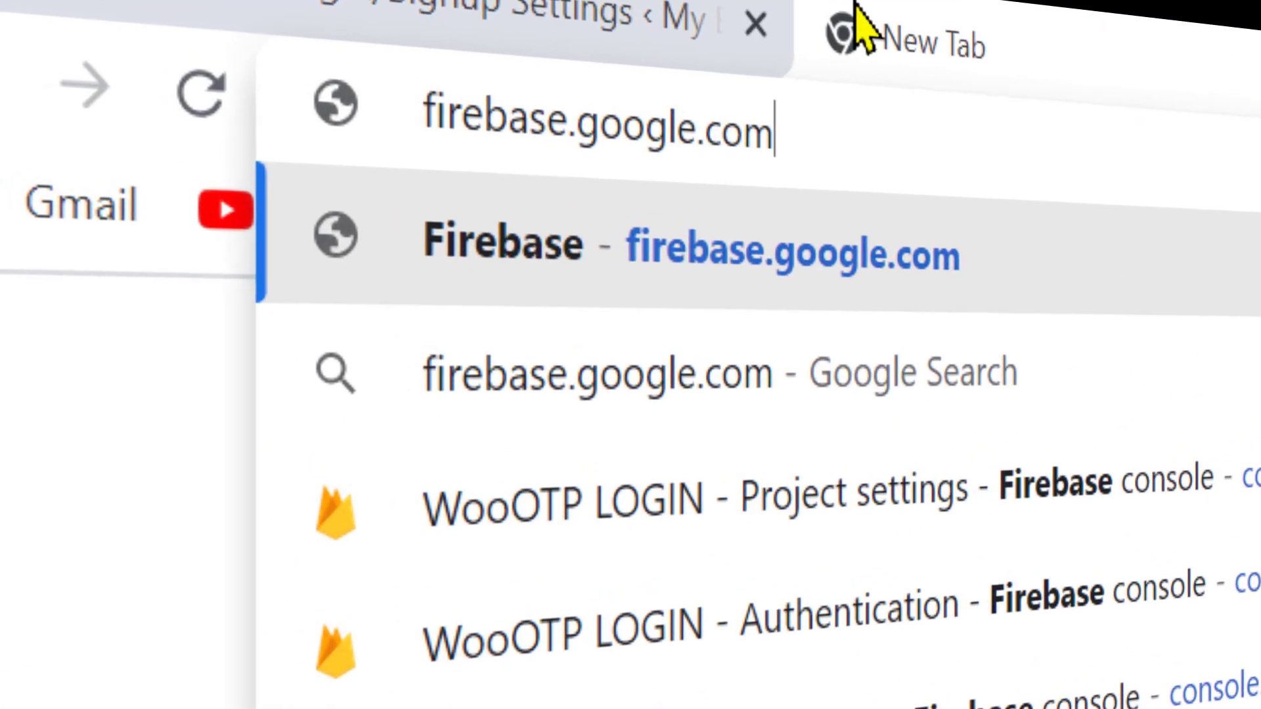
{"action": "key", "text": "Return"}
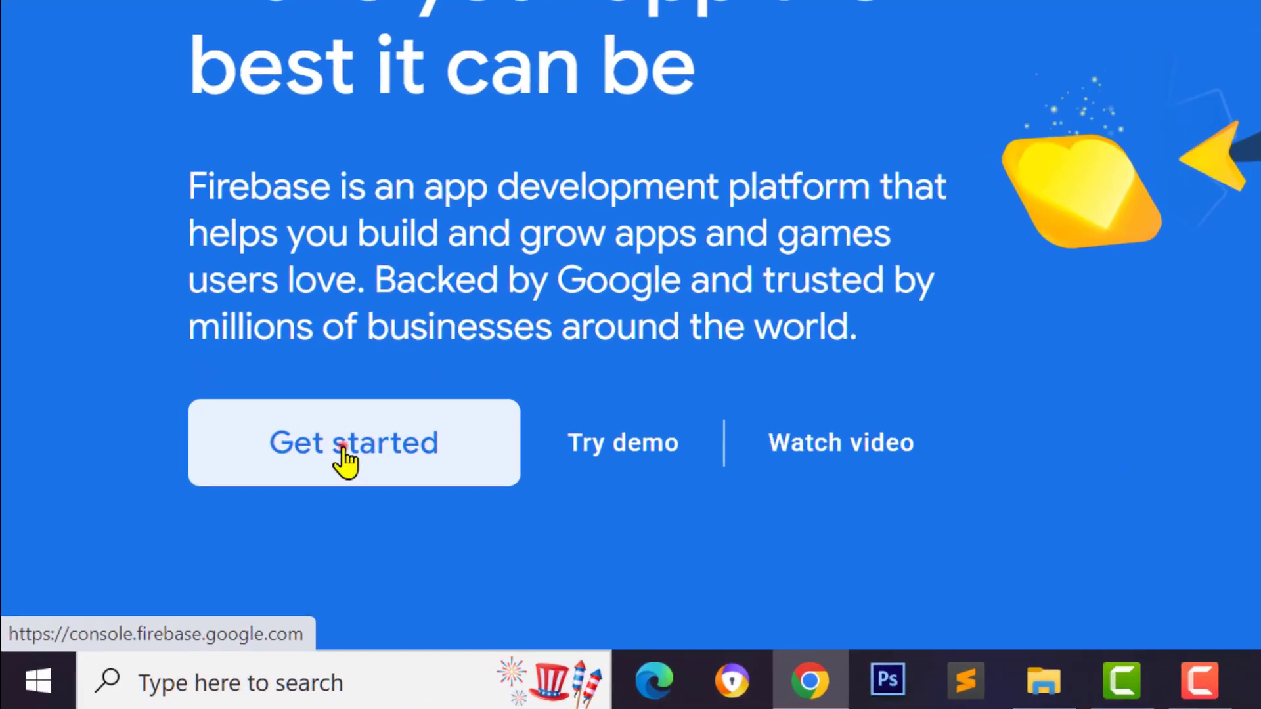
{"action": "left_click", "coordinate": [222, 540]}
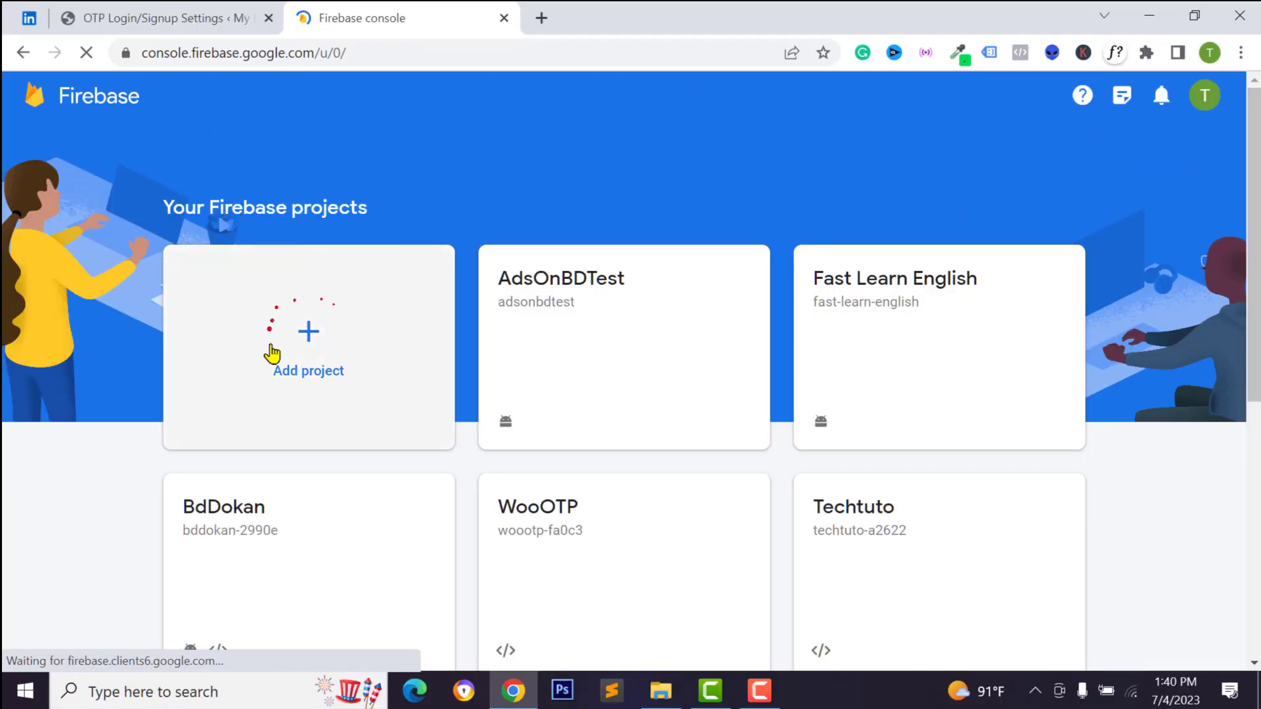
Step: Start a new Firebase project named 'AjharRashed'
{"action": "left_click", "coordinate": [302, 340]}
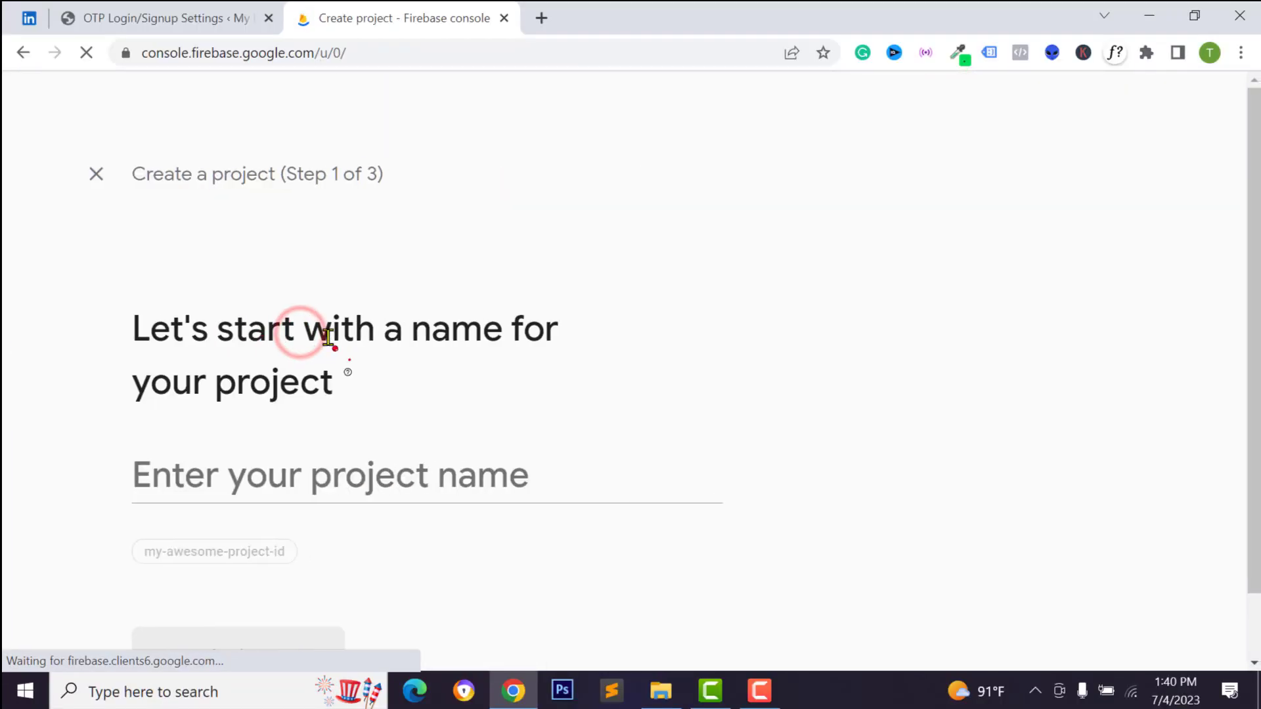
{"action": "scroll", "coordinate": [279, 453], "scroll_direction": "down", "scroll_amount": 1}
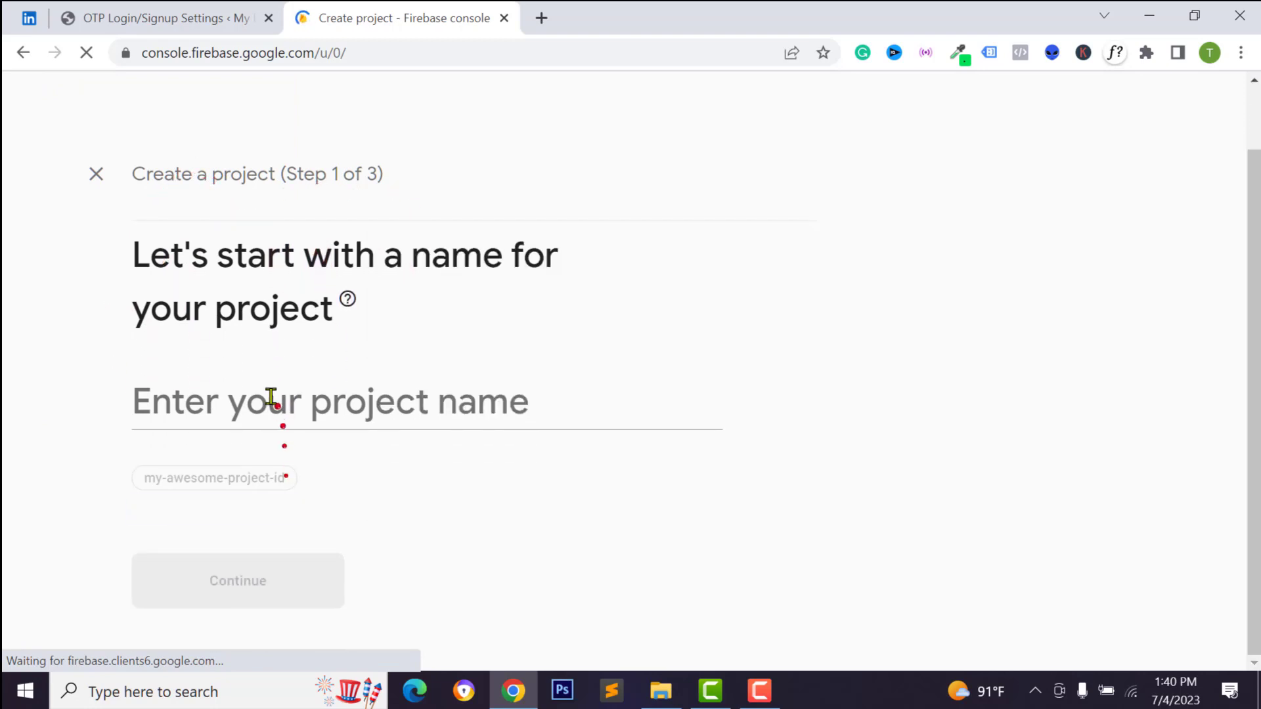
{"action": "left_click", "coordinate": [278, 405]}
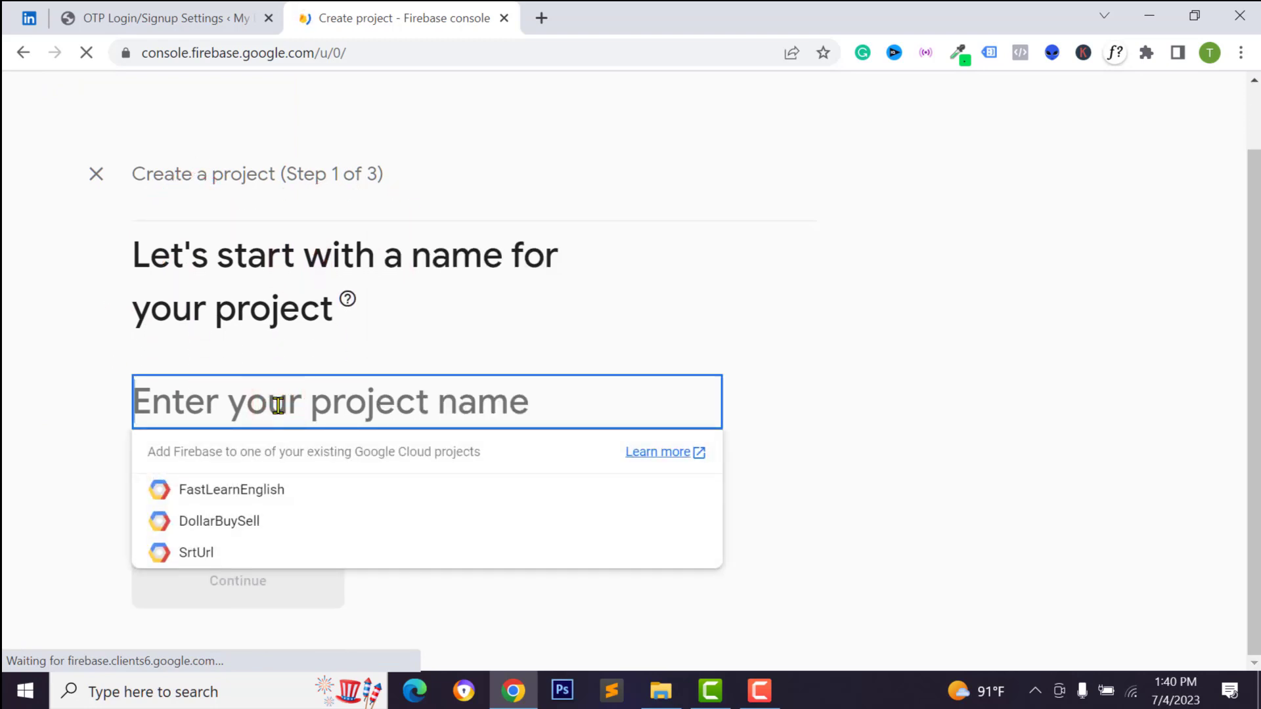
{"action": "type", "text": "AjharRashed"}
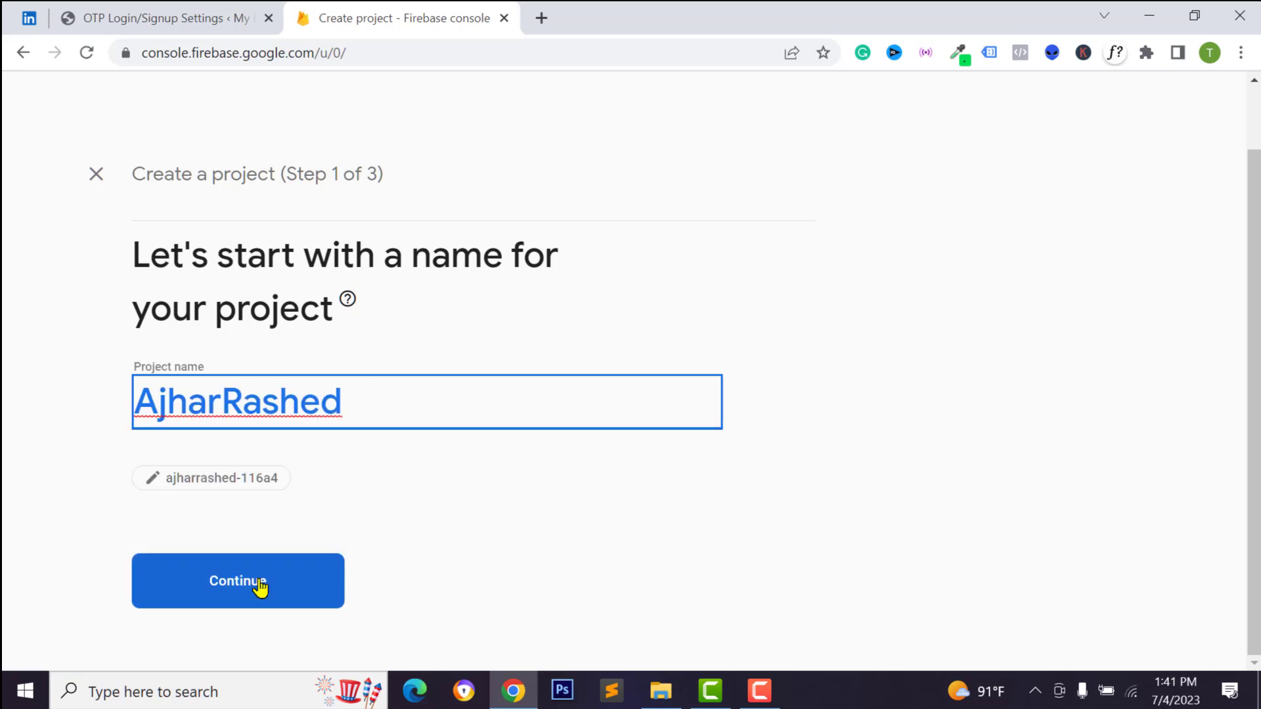
{"action": "left_click", "coordinate": [263, 585]}
Step: Link Google Analytics to Default Account for Firebase and create the project
{"action": "scroll", "coordinate": [369, 453], "scroll_direction": "down", "scroll_amount": 4}
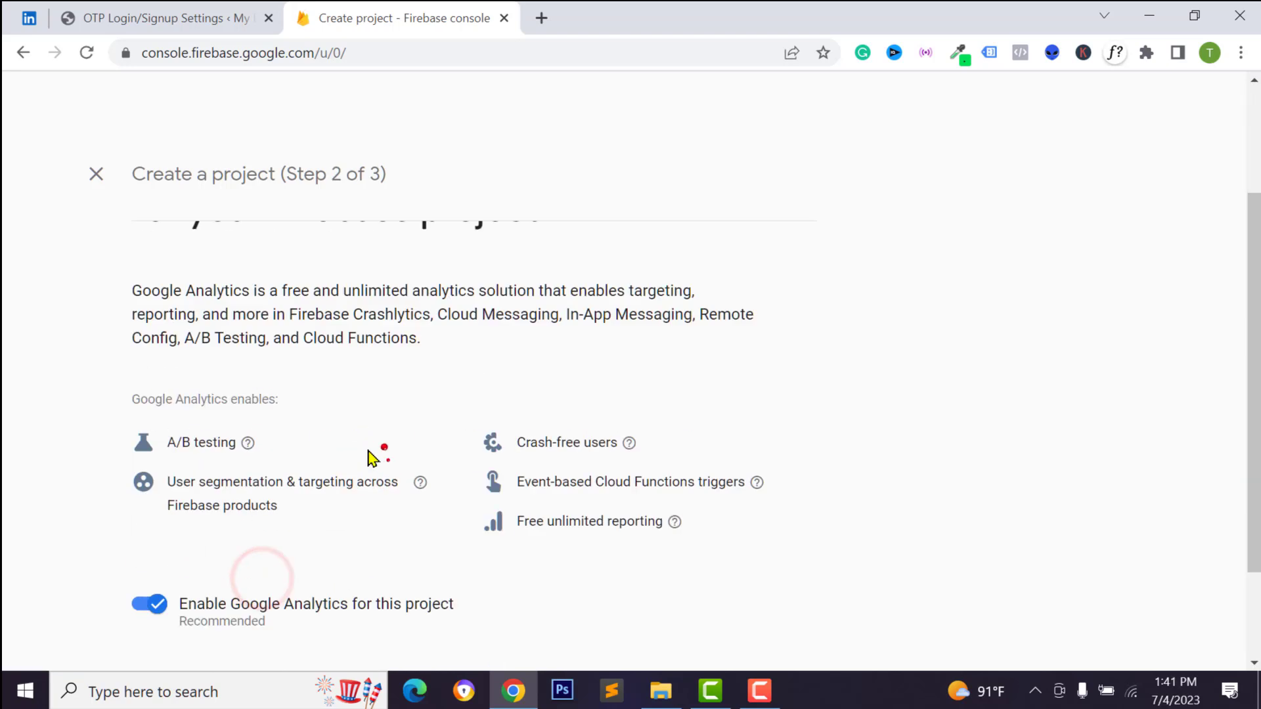
{"action": "left_click", "coordinate": [719, 585]}
{"action": "left_click", "coordinate": [244, 457]}
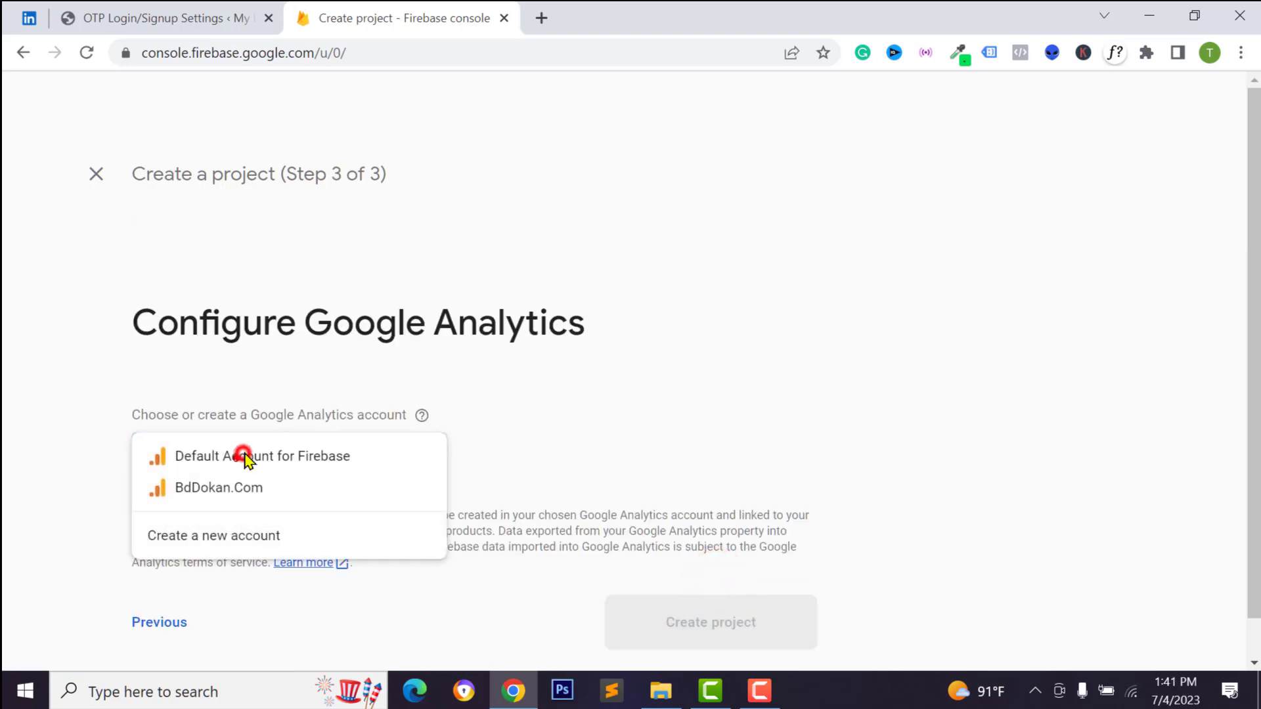
{"action": "left_click", "coordinate": [247, 454]}
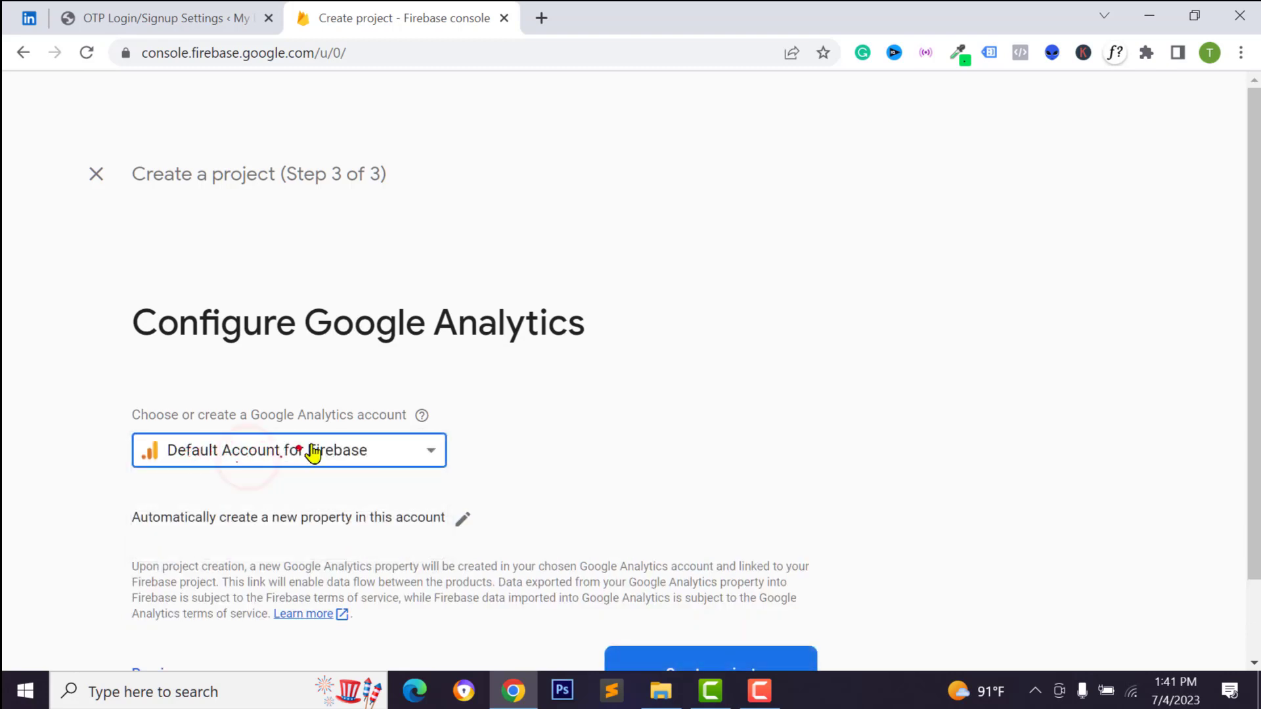
{"action": "scroll", "coordinate": [392, 456], "scroll_direction": "down", "scroll_amount": 1}
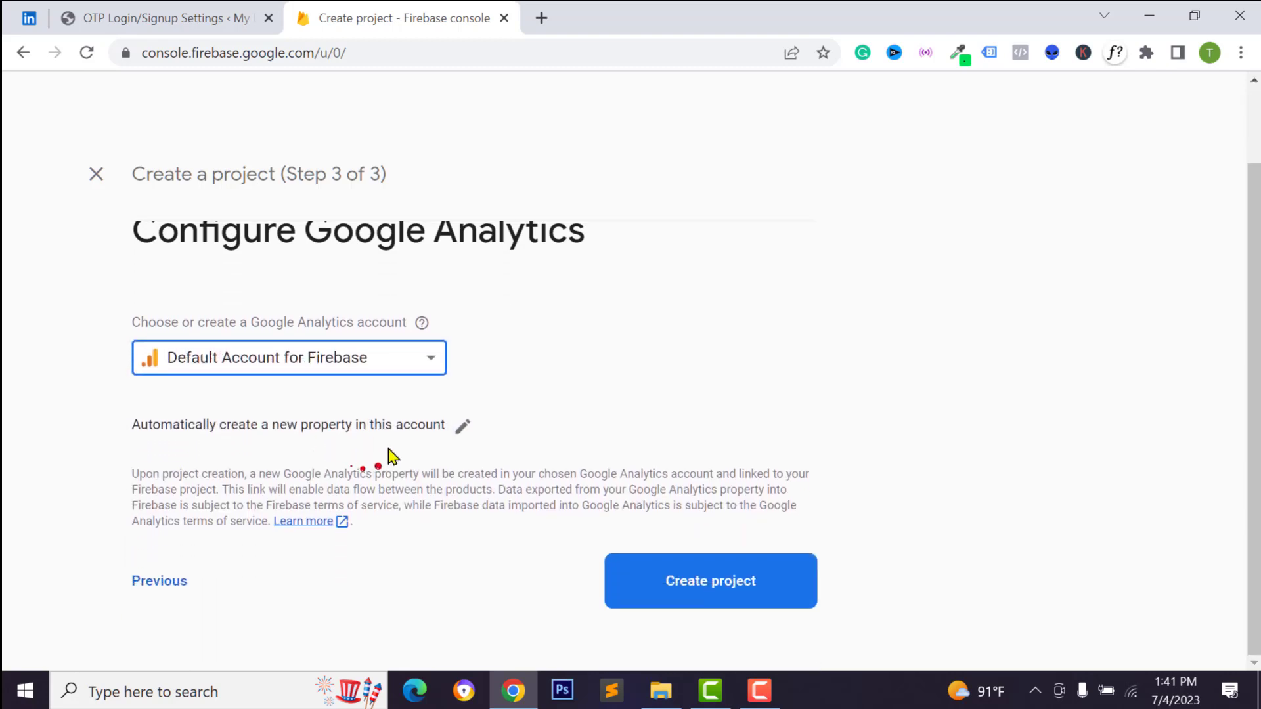
{"action": "left_click", "coordinate": [703, 579]}
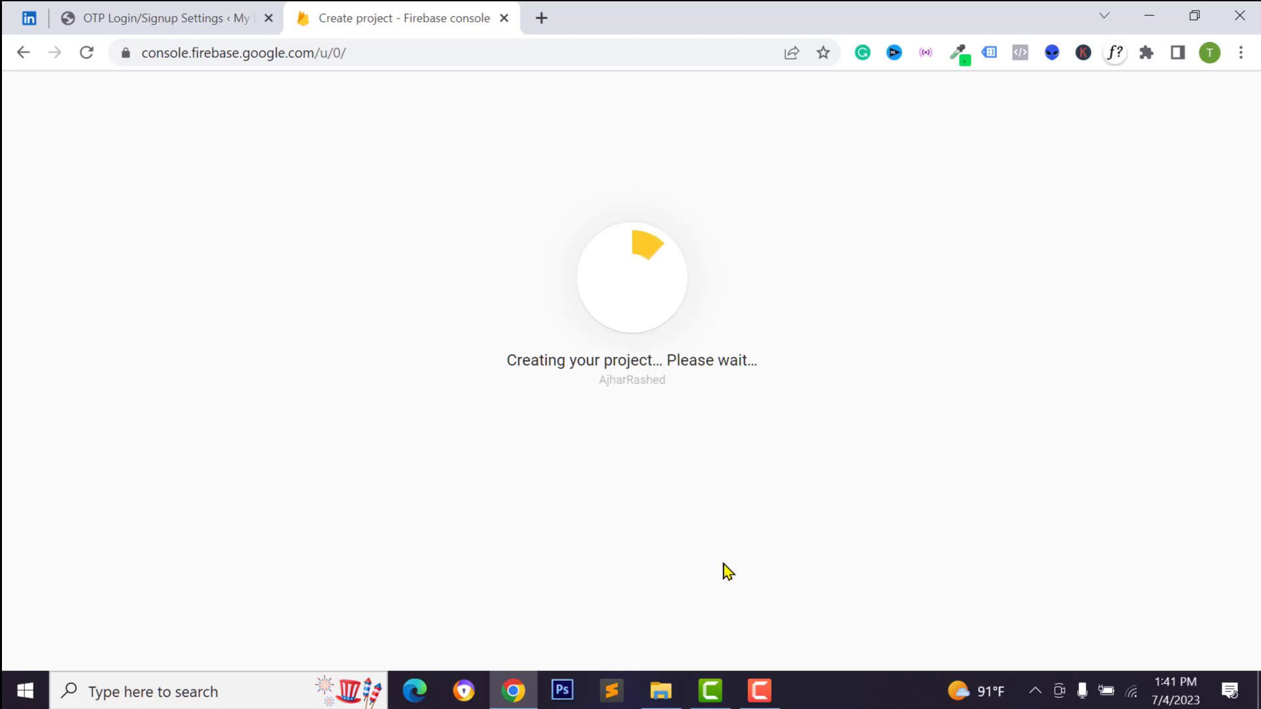
Step: Add a web app nicknamed 'AjharRashed OTP' to the project and register it
{"action": "left_click", "coordinate": [635, 493]}
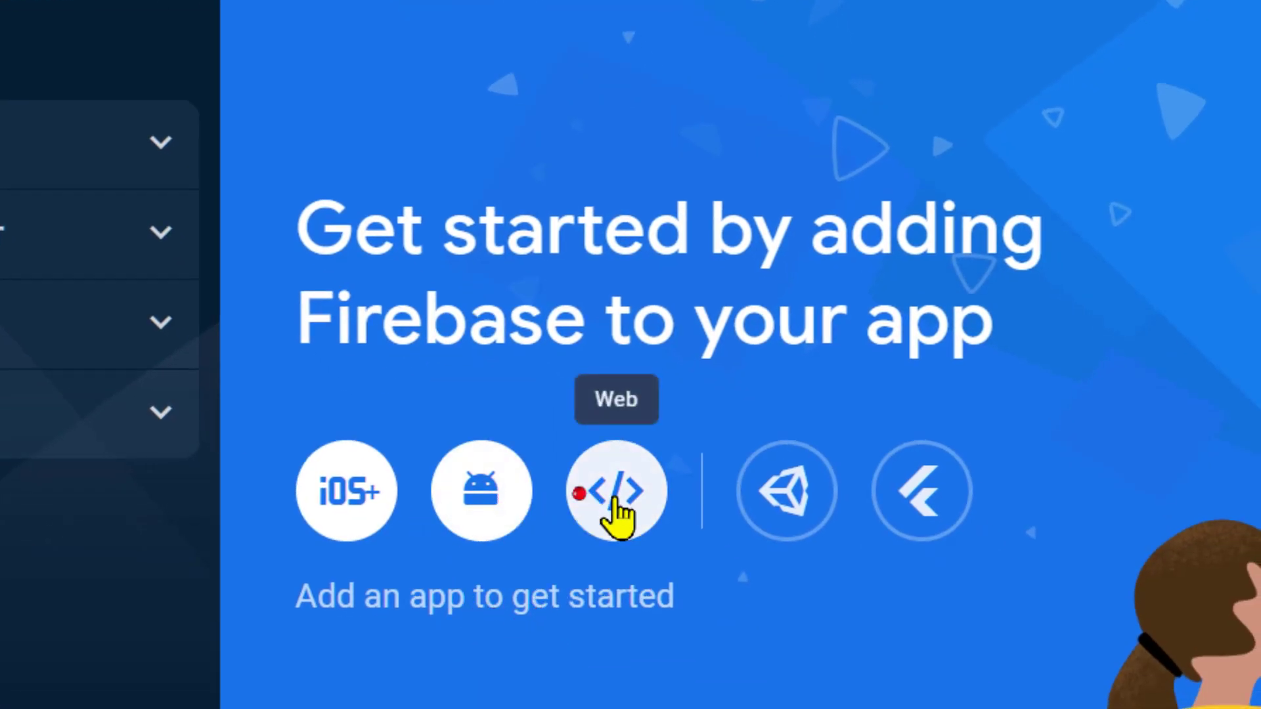
{"action": "left_click", "coordinate": [615, 502]}
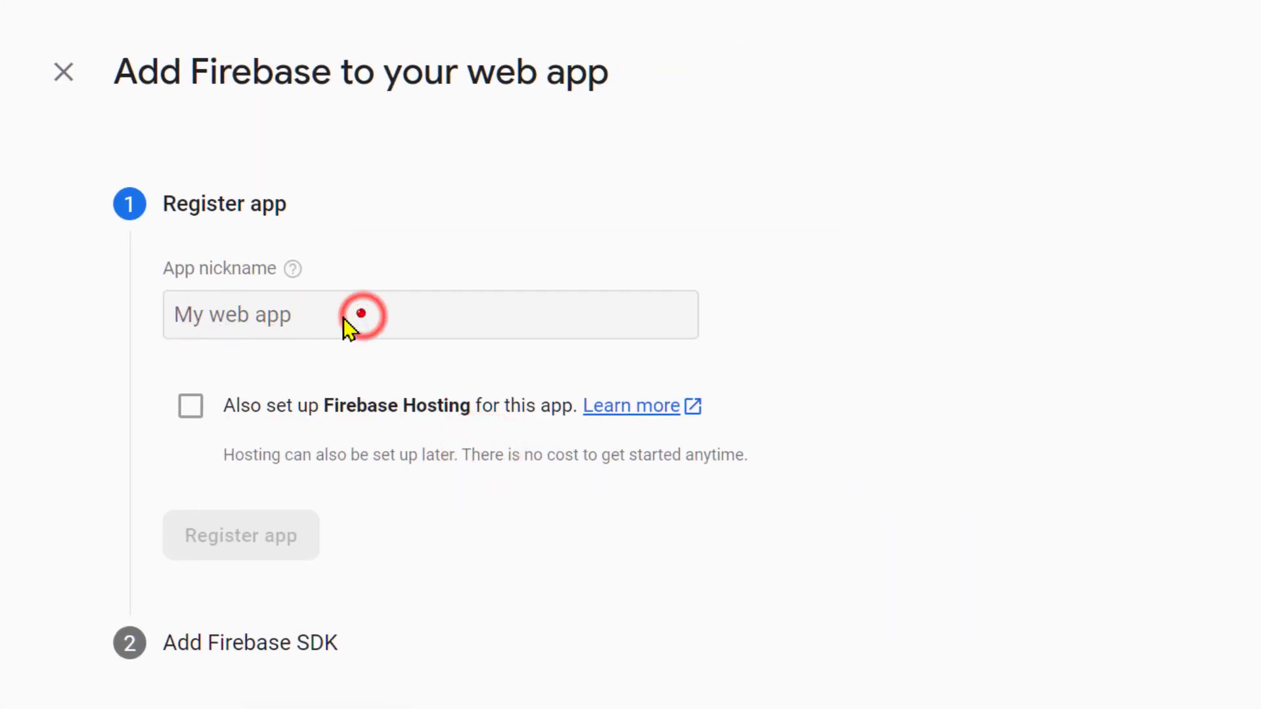
{"action": "left_click", "coordinate": [218, 321]}
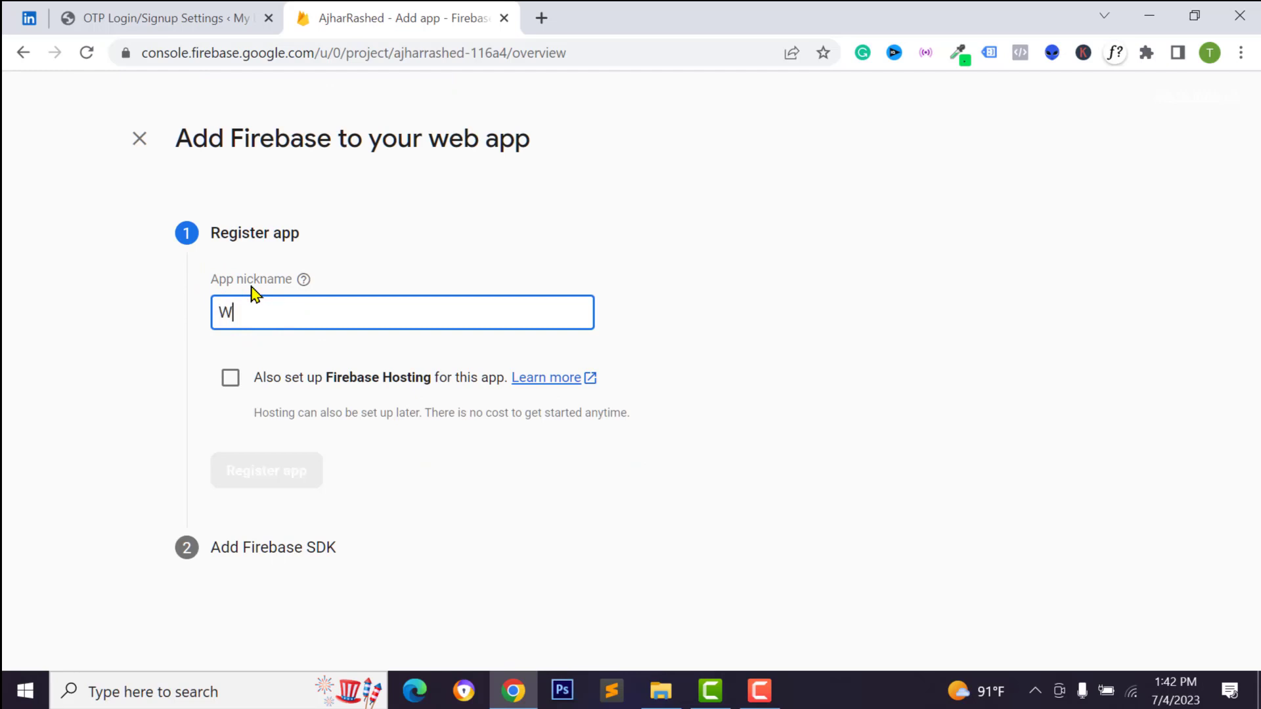
{"action": "key", "text": "ctrl+a"}
{"action": "type", "text": "AjharRashed OTP"}
{"action": "left_click", "coordinate": [309, 470]}
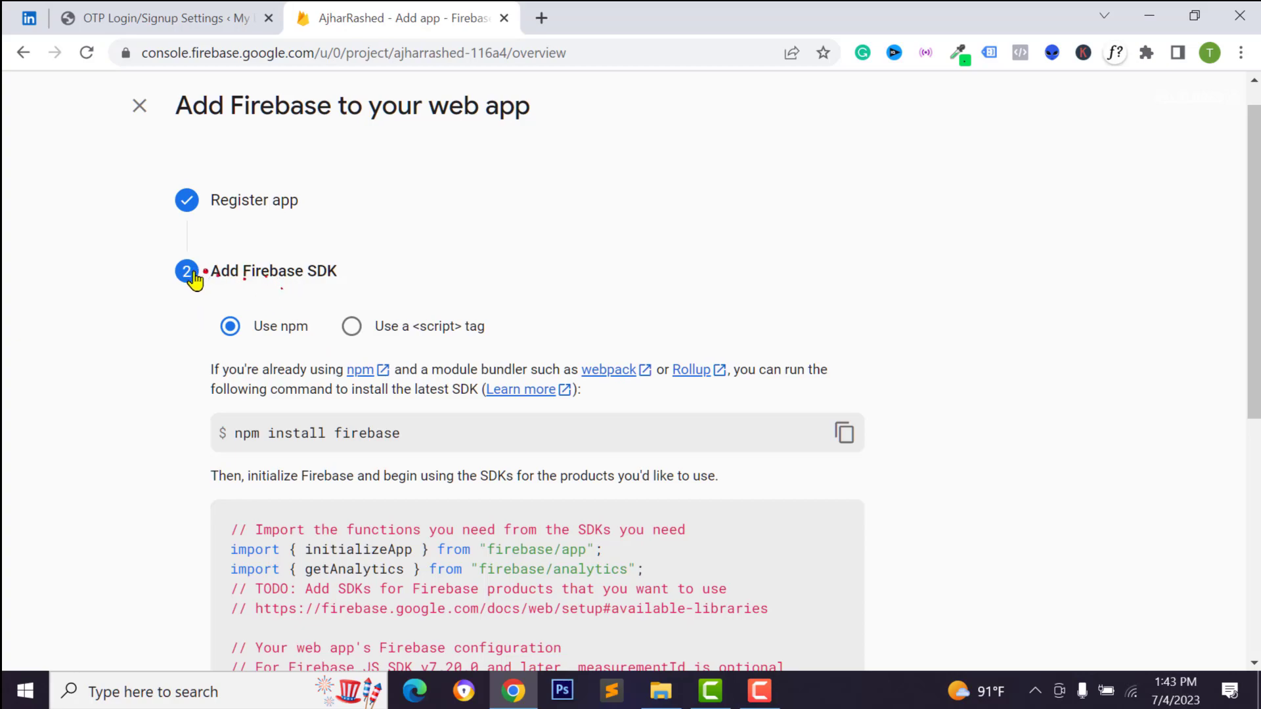
Step: Copy the web app's firebaseConfig object from the SDK code and return to the WordPress OTP settings
{"action": "scroll", "coordinate": [319, 348], "scroll_direction": "down", "scroll_amount": 5}
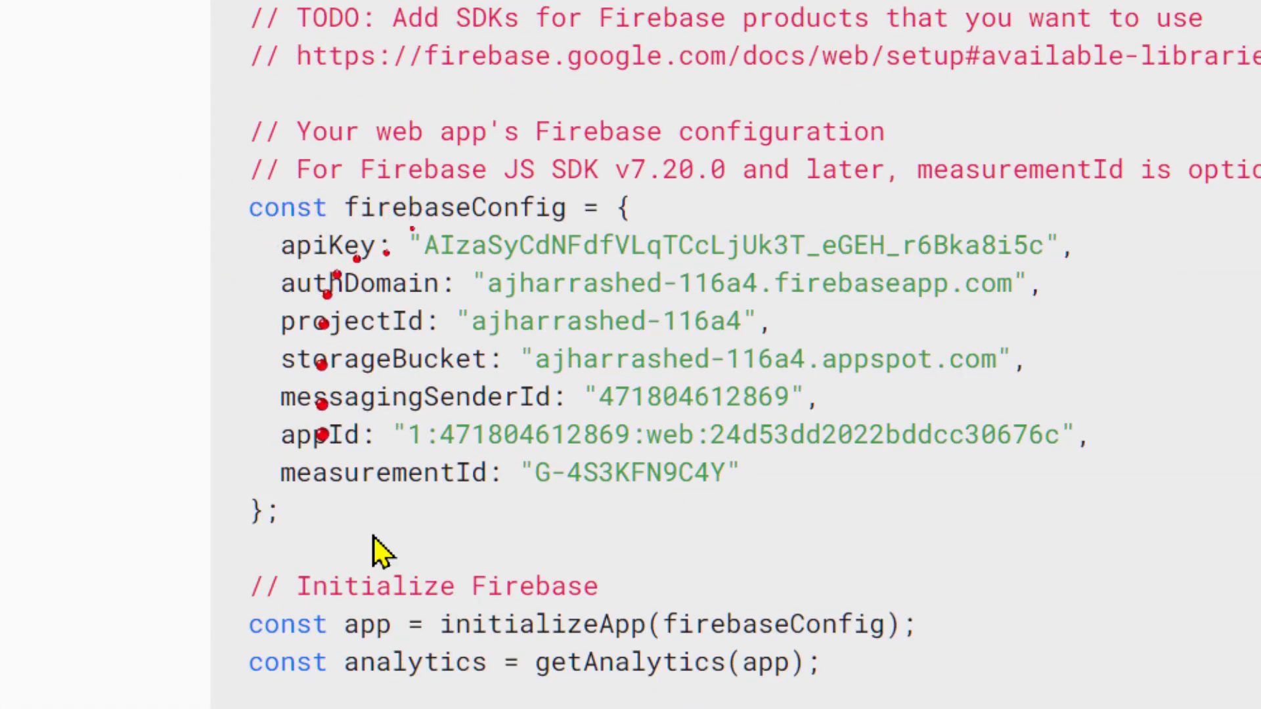
{"action": "left_click_drag", "start_coordinate": [618, 207], "coordinate": [459, 514]}
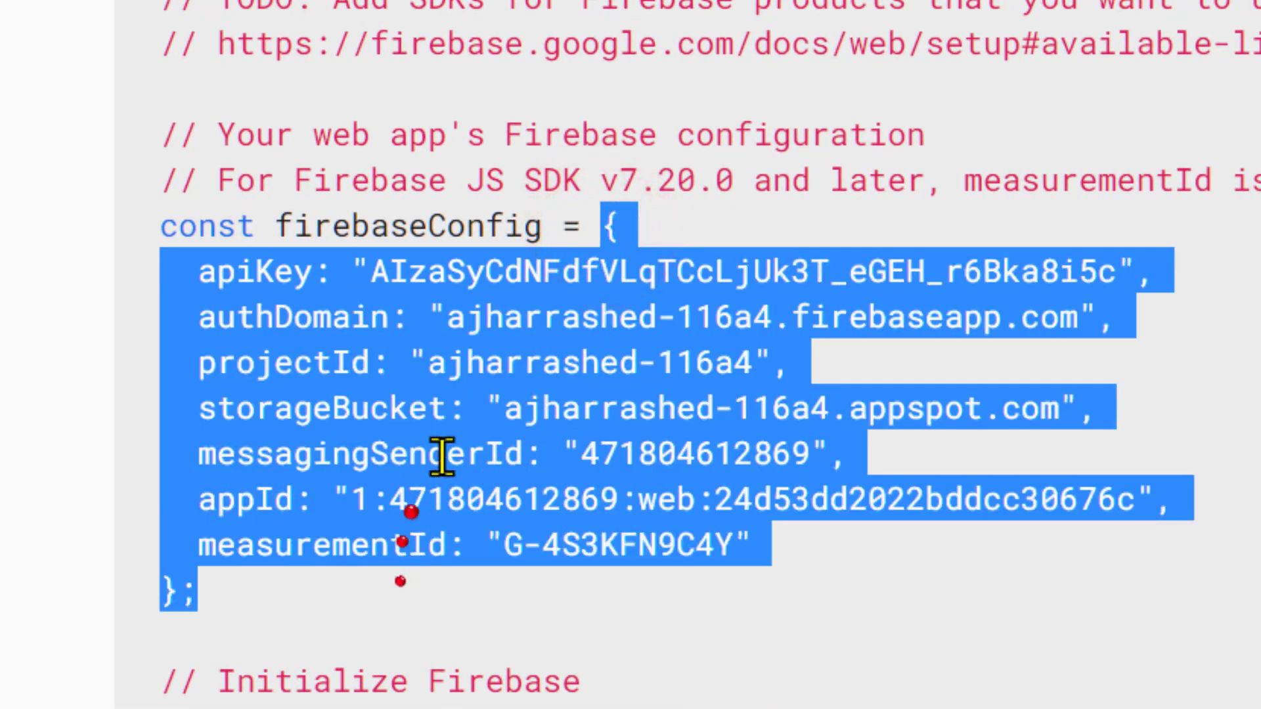
{"action": "right_click", "coordinate": [512, 443]}
{"action": "left_click", "coordinate": [560, 477]}
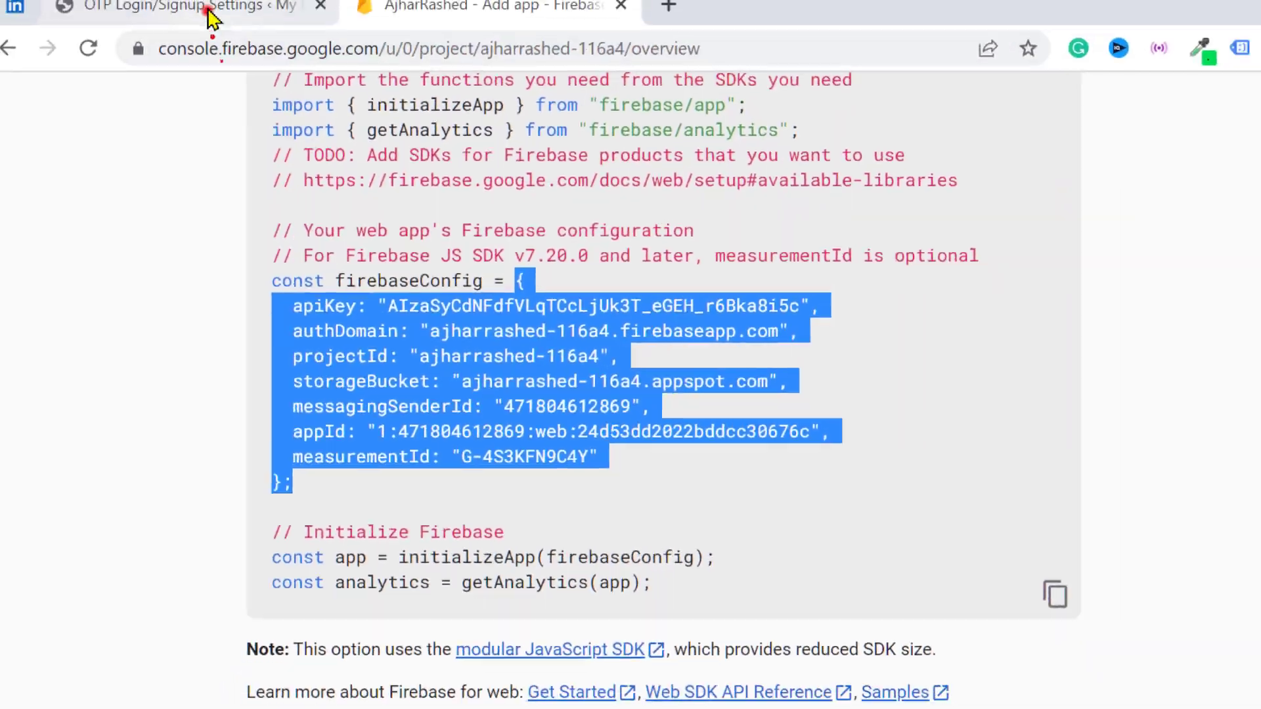
{"action": "left_click", "coordinate": [210, 21]}
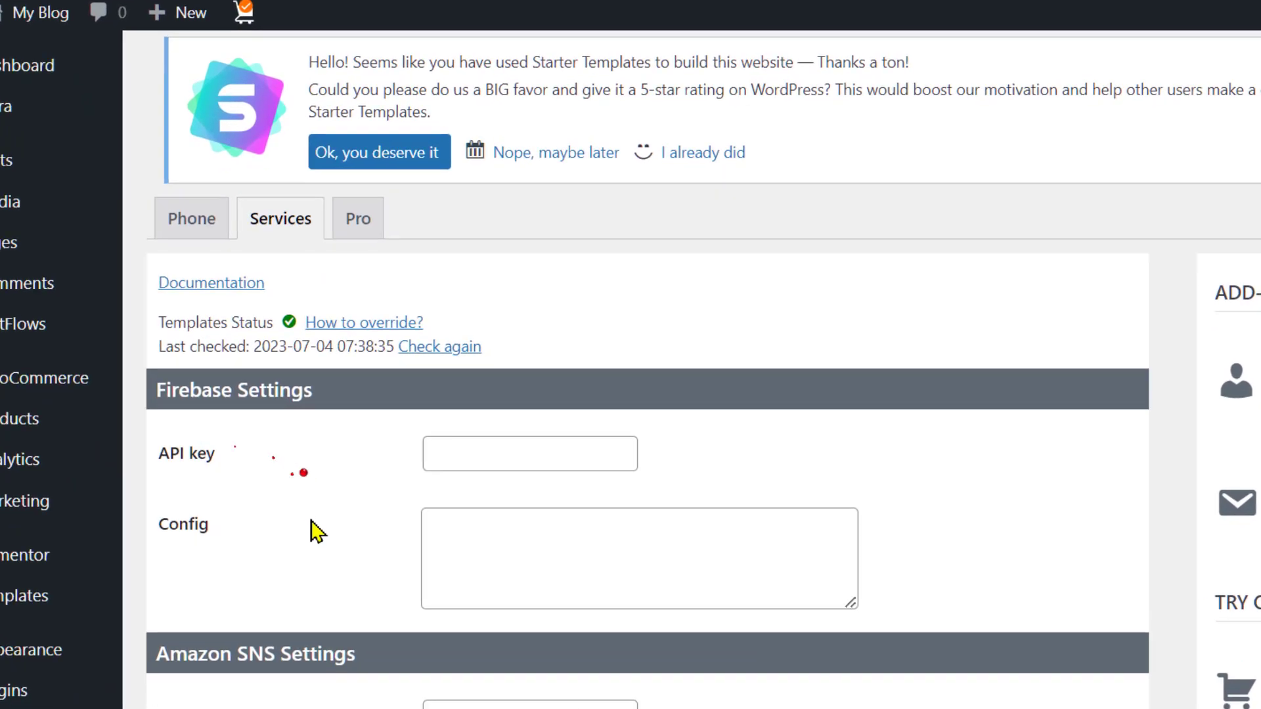
Step: Paste the Firebase config object into the OTP plugin's Config field
{"action": "left_click", "coordinate": [497, 587]}
{"action": "right_click", "coordinate": [496, 590]}
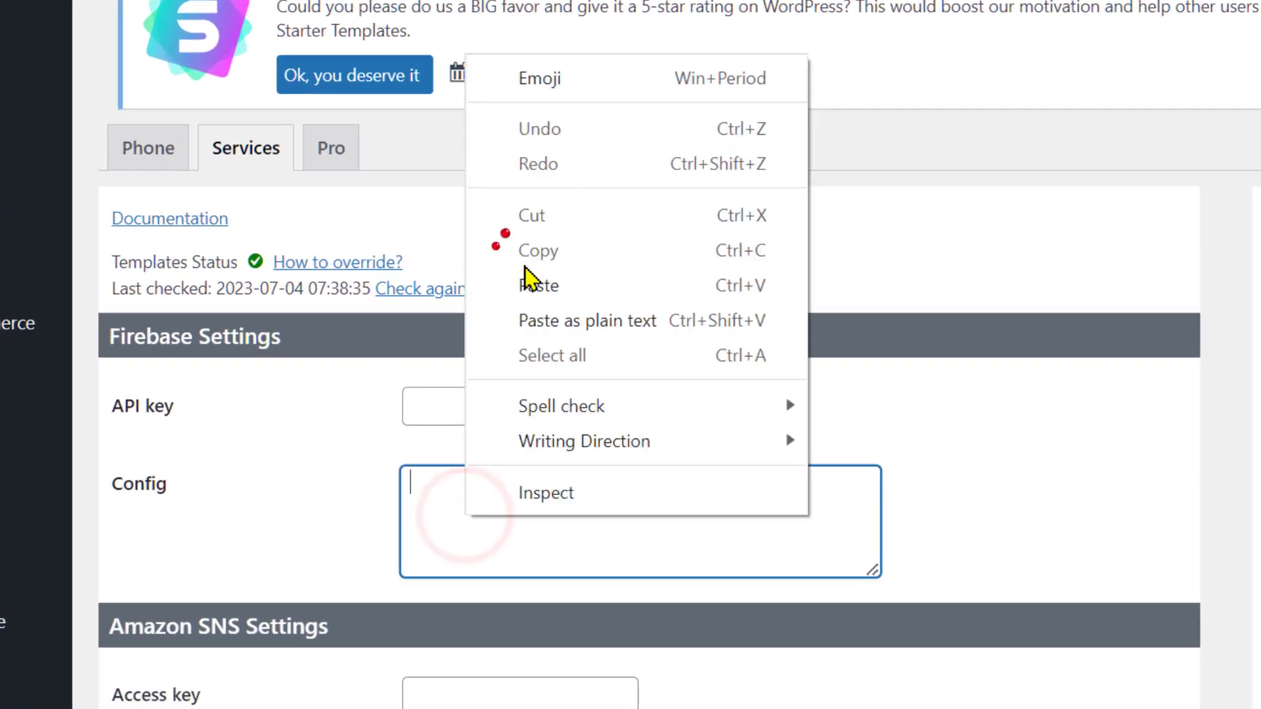
{"action": "left_click", "coordinate": [535, 285]}
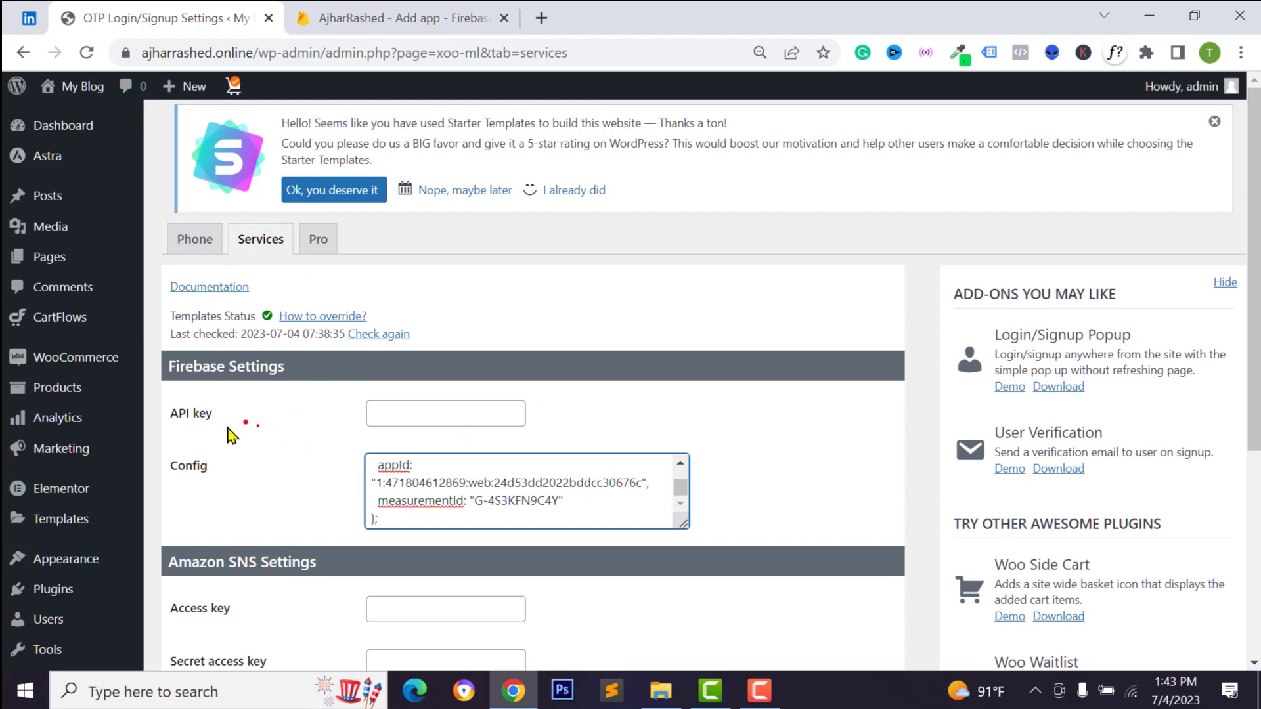
Step: Copy the apiKey value from Firebase into the API key field and save the settings
{"action": "left_click", "coordinate": [402, 408]}
{"action": "left_click", "coordinate": [338, 20]}
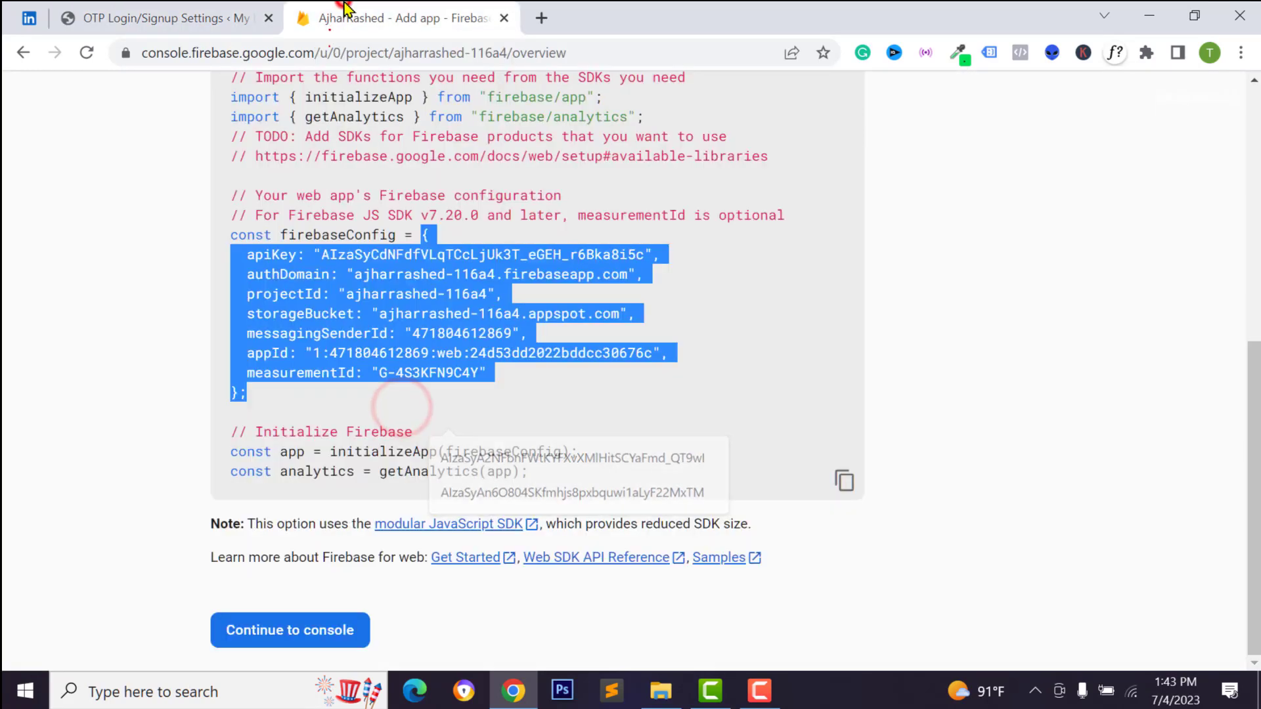
{"action": "scroll", "coordinate": [591, 329], "scroll_direction": "up", "scroll_amount": 2}
{"action": "double_click", "coordinate": [247, 401]}
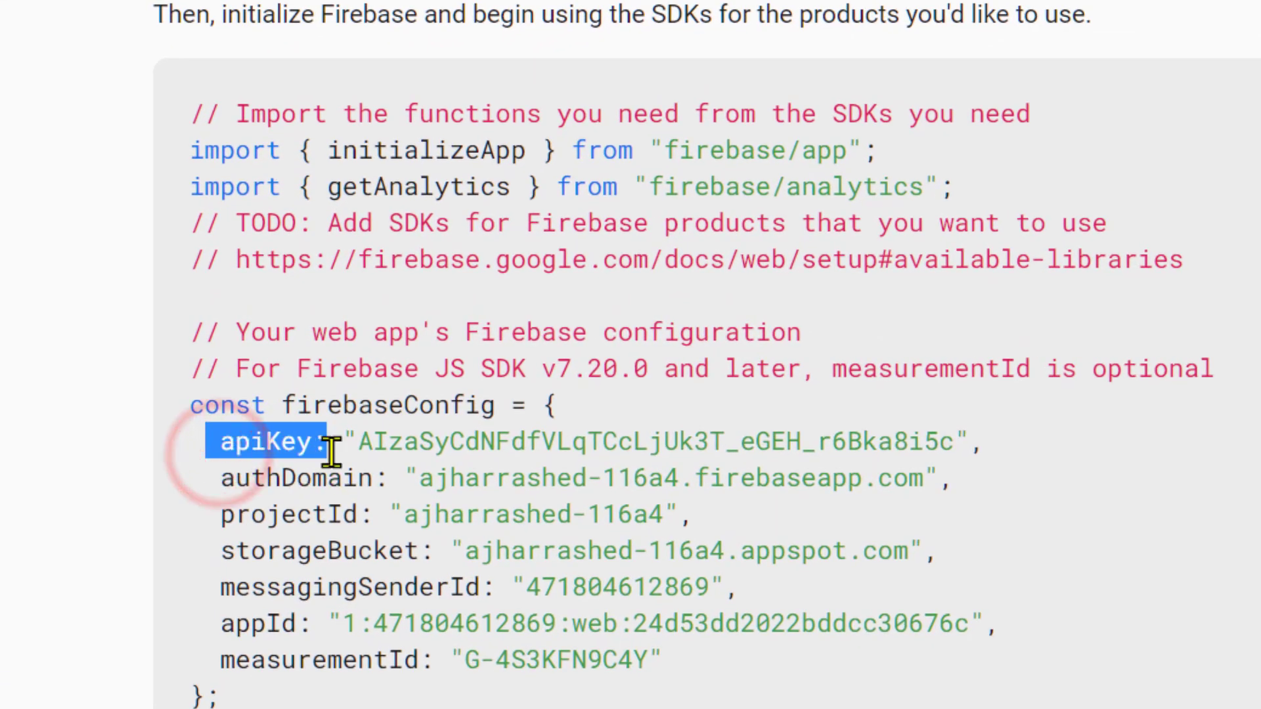
{"action": "left_click", "coordinate": [343, 437]}
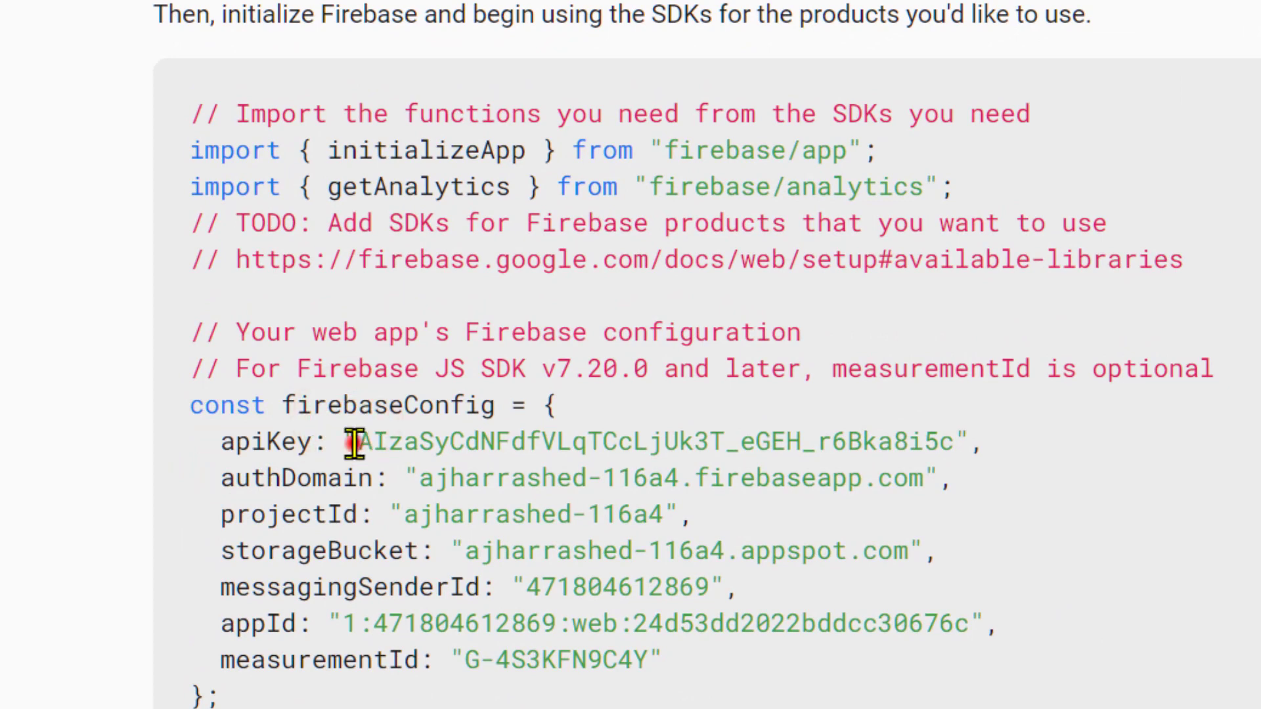
{"action": "left_click_drag", "start_coordinate": [355, 443], "coordinate": [956, 443]}
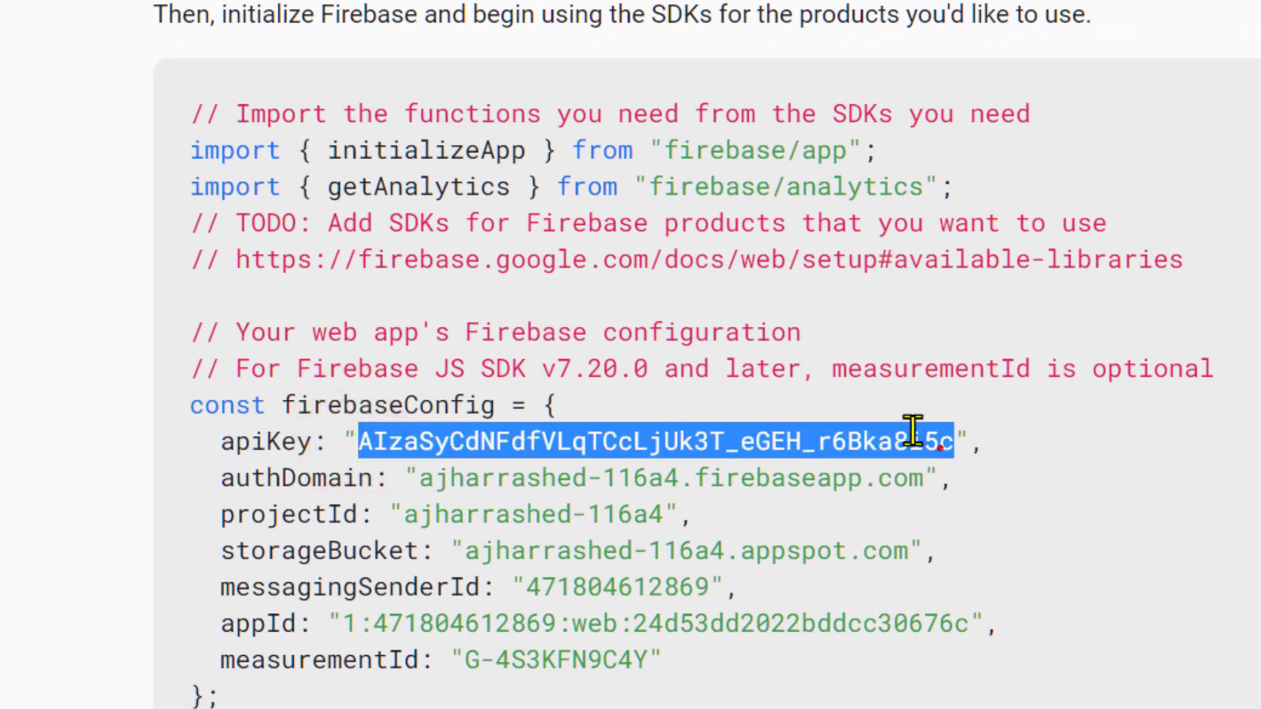
{"action": "right_click", "coordinate": [969, 438]}
{"action": "left_click", "coordinate": [1001, 463]}
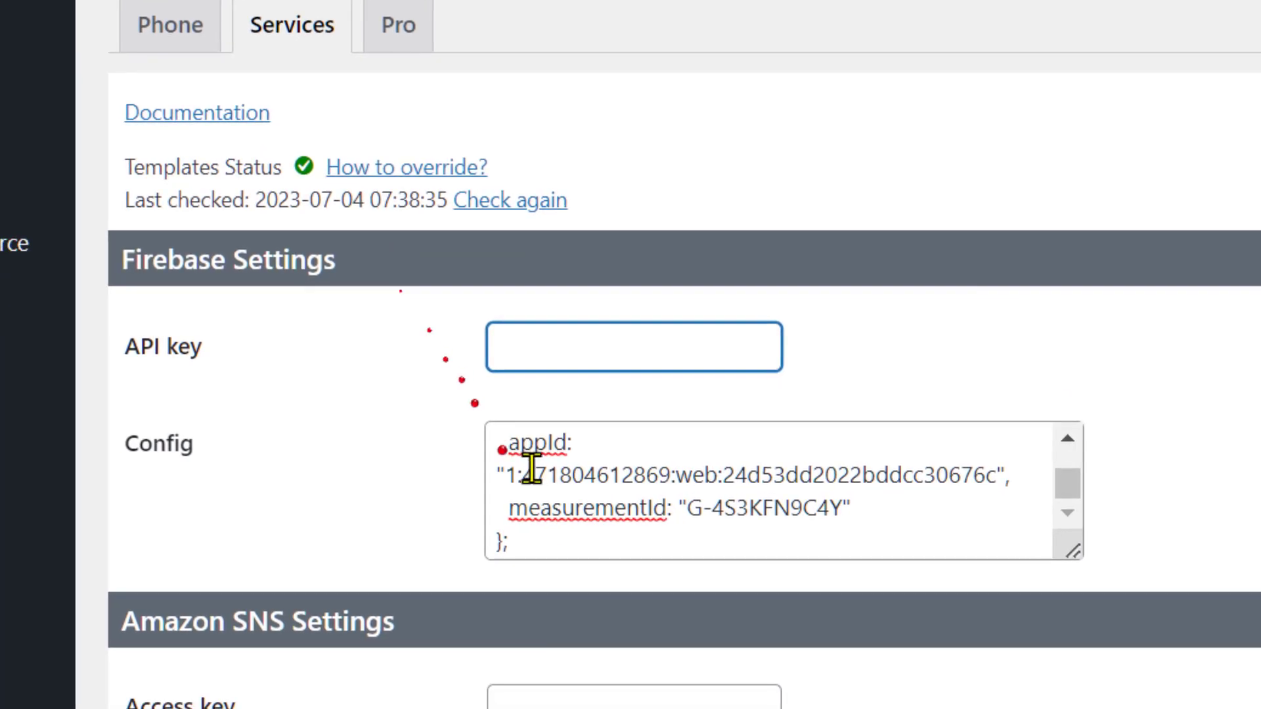
{"action": "right_click", "coordinate": [503, 345]}
{"action": "left_click", "coordinate": [535, 163]}
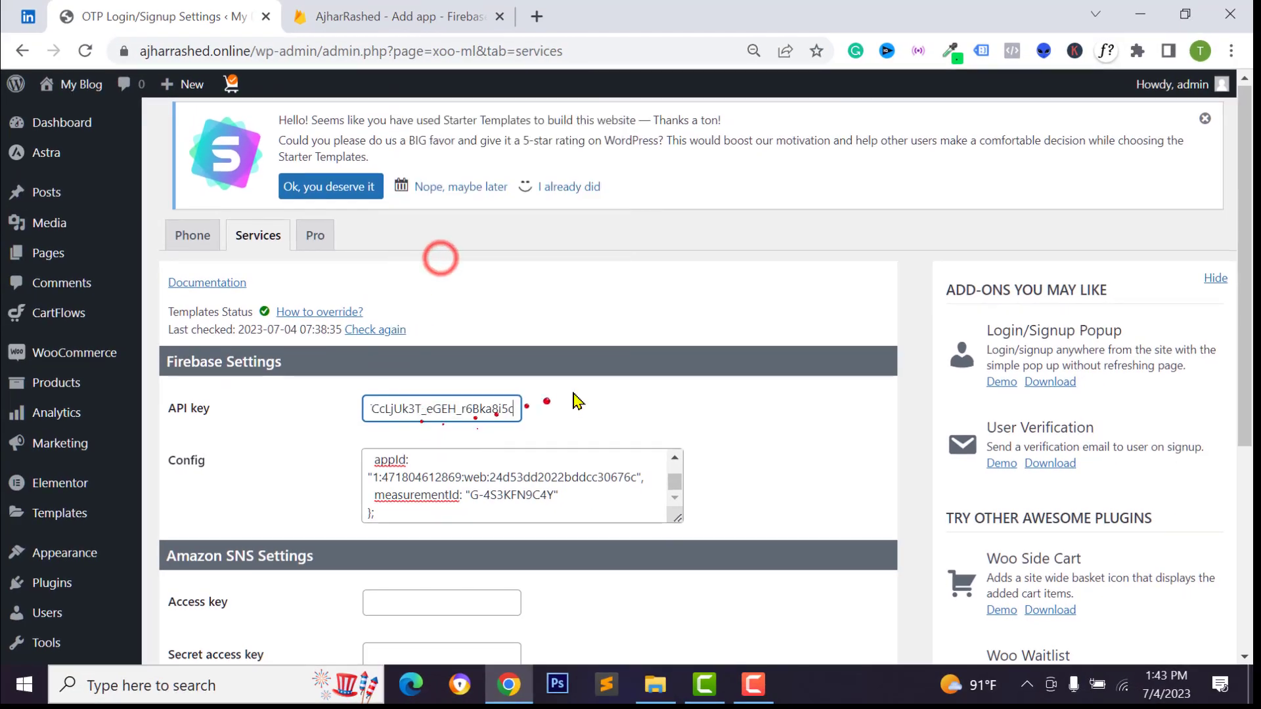
{"action": "scroll", "coordinate": [577, 401], "scroll_direction": "down", "scroll_amount": 5}
{"action": "left_click", "coordinate": [235, 574]}
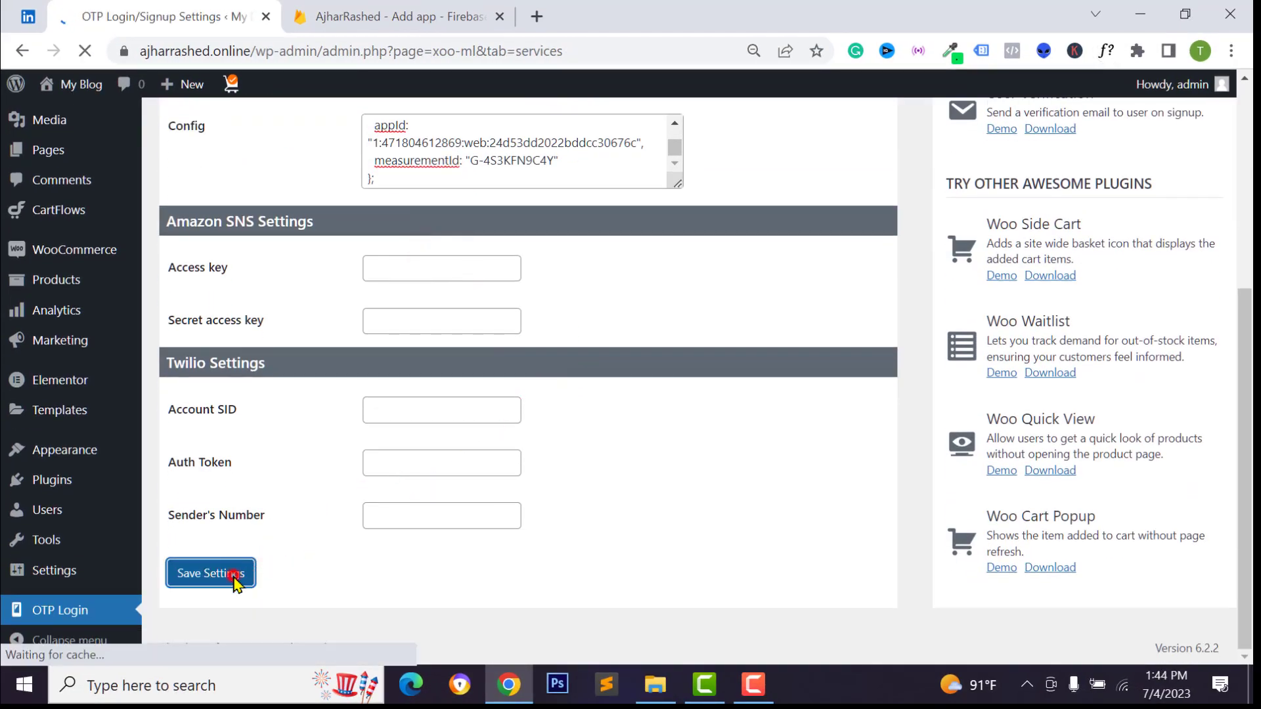
Step: Finish the app setup and get started with Authentication in the project console
{"action": "left_click", "coordinate": [388, 16]}
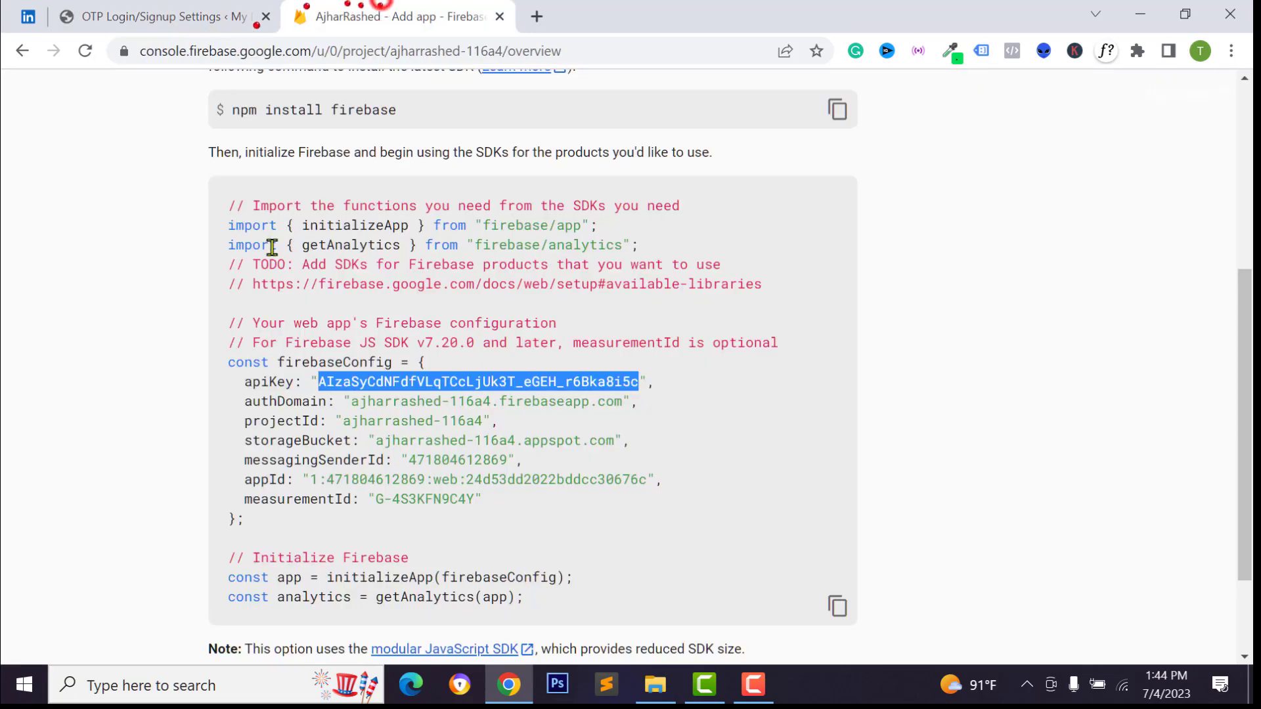
{"action": "scroll", "coordinate": [250, 245], "scroll_direction": "down", "scroll_amount": 2}
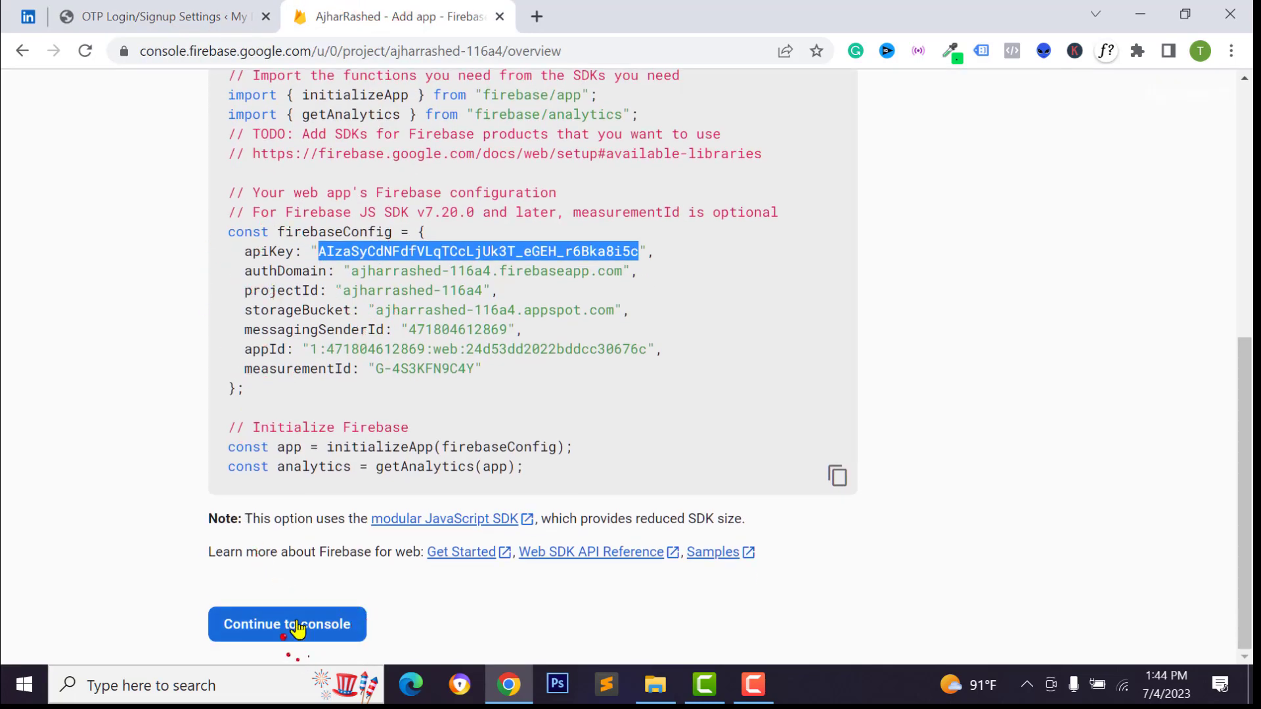
{"action": "left_click", "coordinate": [296, 626]}
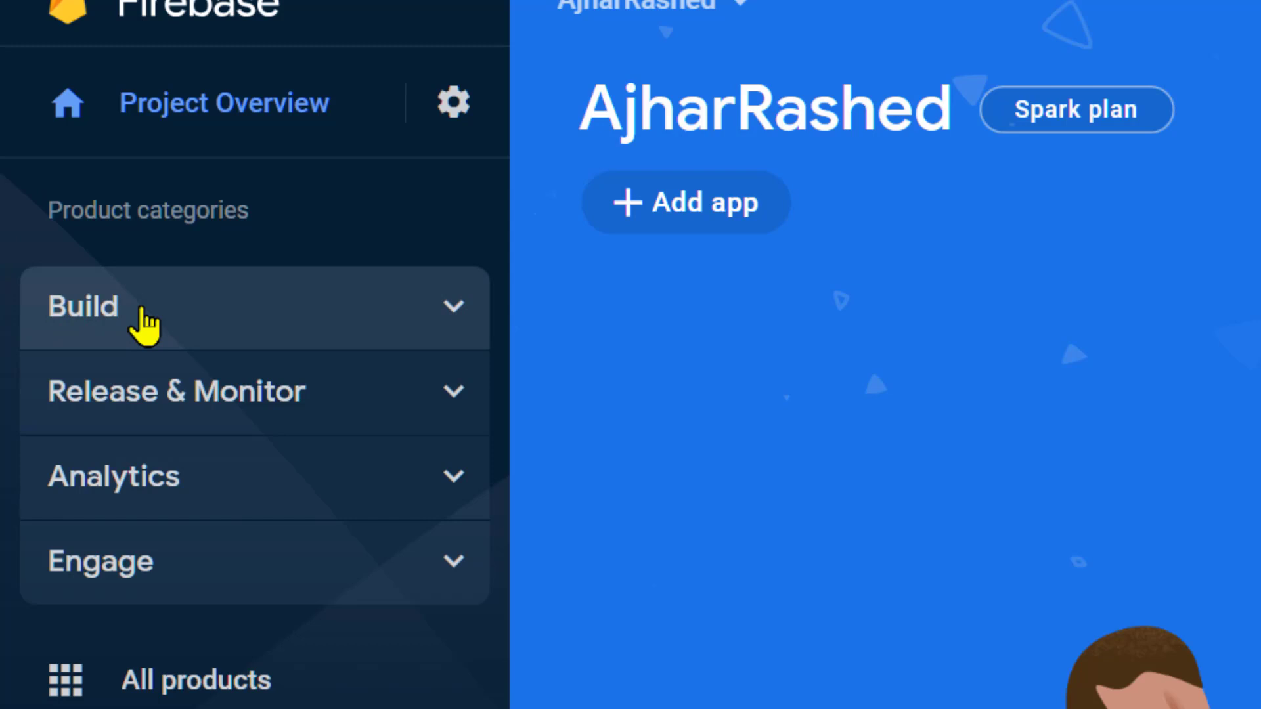
{"action": "left_click", "coordinate": [69, 243]}
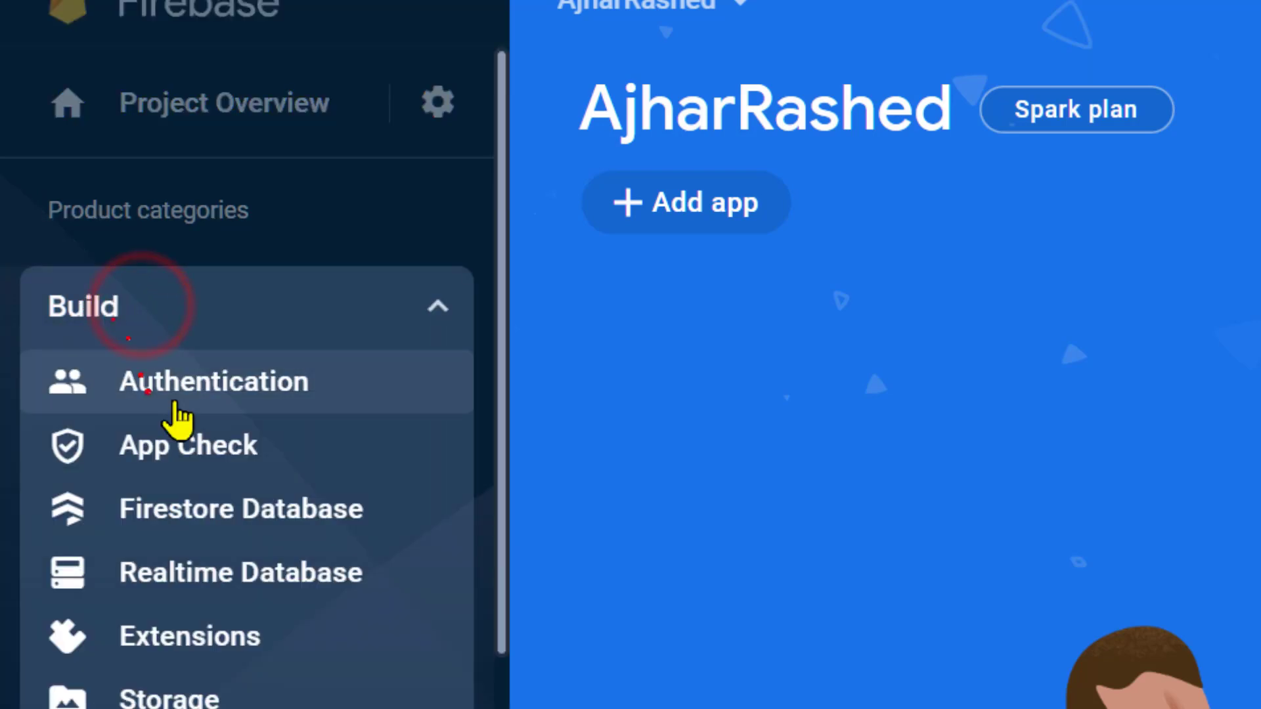
{"action": "left_click", "coordinate": [197, 391]}
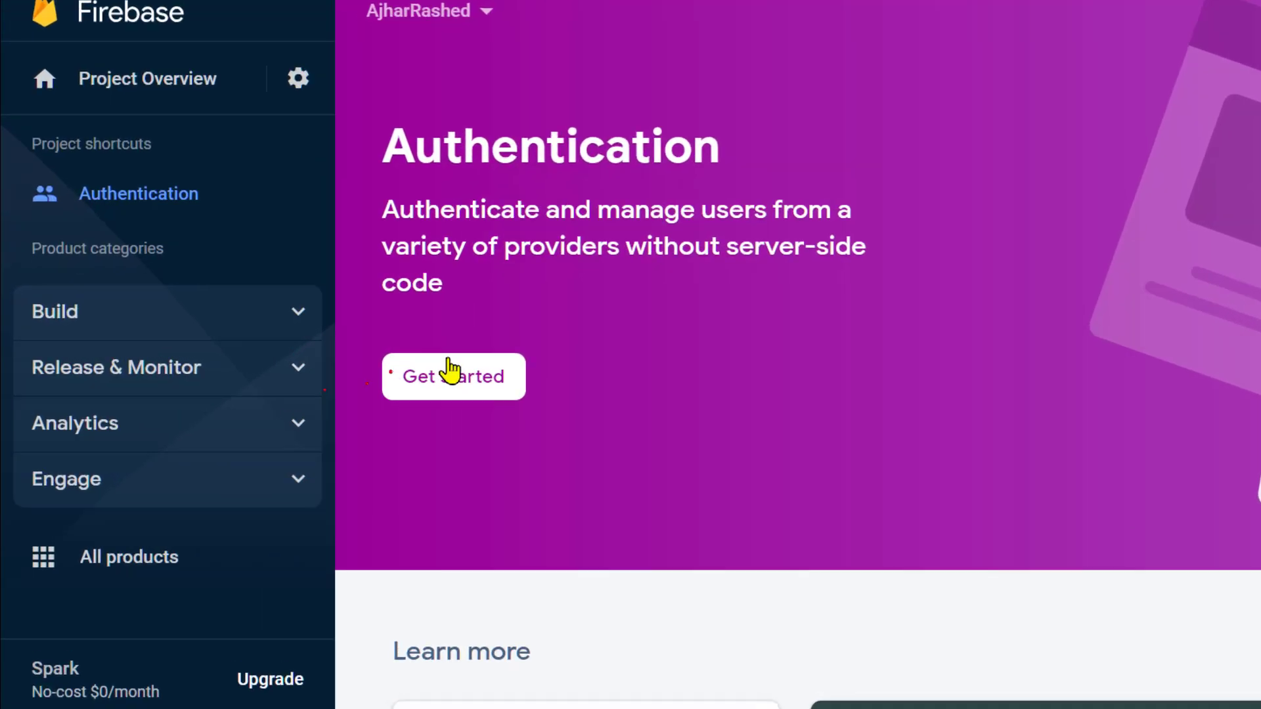
{"action": "left_click", "coordinate": [337, 356]}
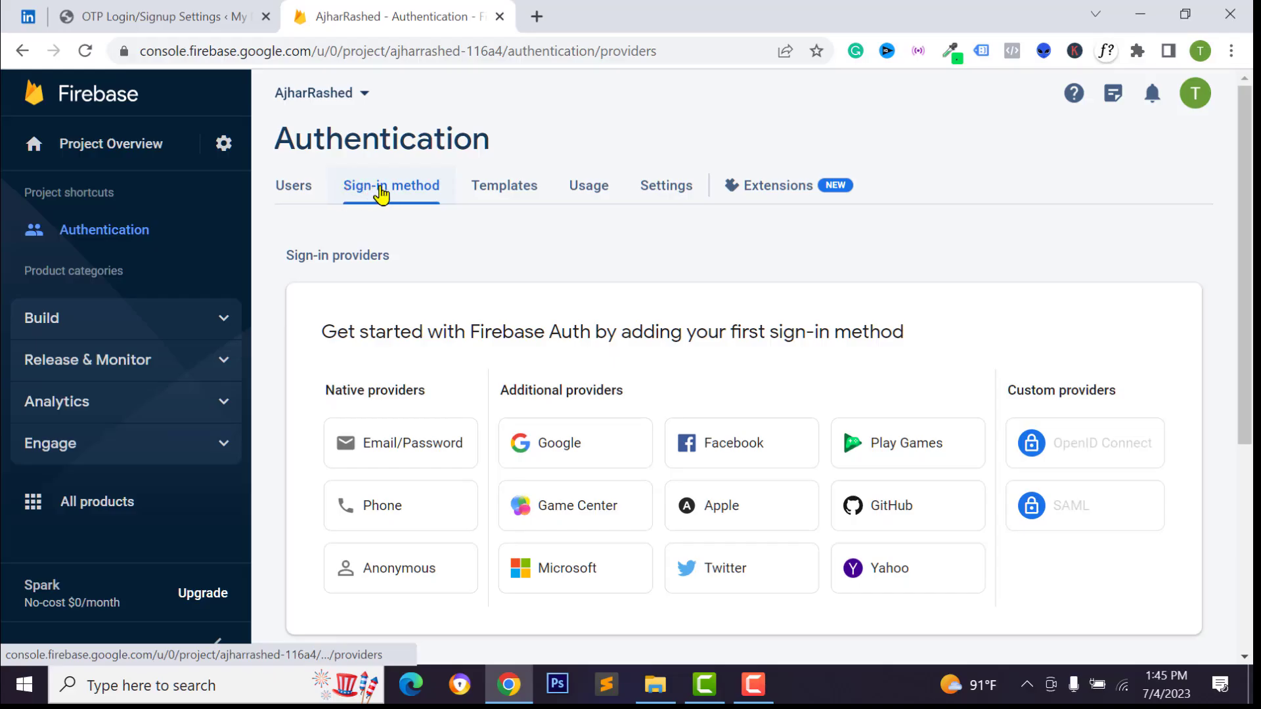
Step: Enable the Phone sign-in provider and save it
{"action": "scroll", "coordinate": [394, 234], "scroll_direction": "down", "scroll_amount": 2}
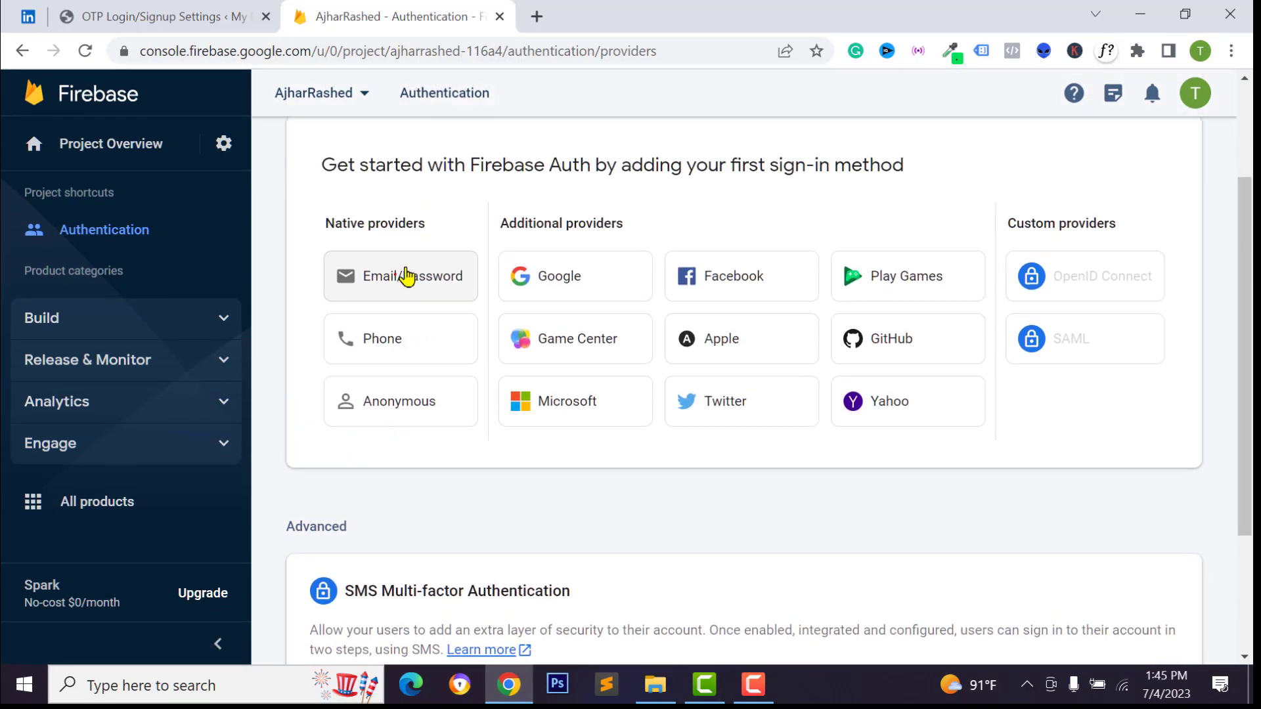
{"action": "left_click", "coordinate": [383, 376]}
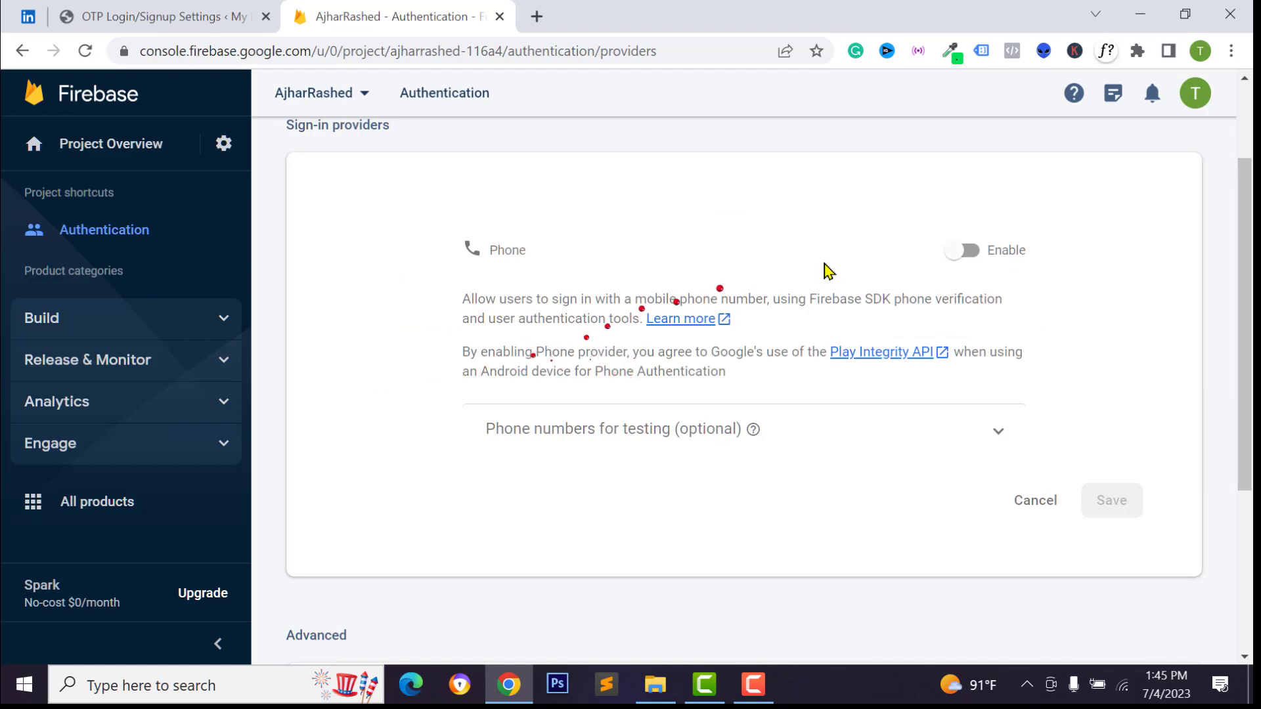
{"action": "left_click", "coordinate": [963, 250]}
{"action": "scroll", "coordinate": [1049, 548], "scroll_direction": "down", "scroll_amount": 1}
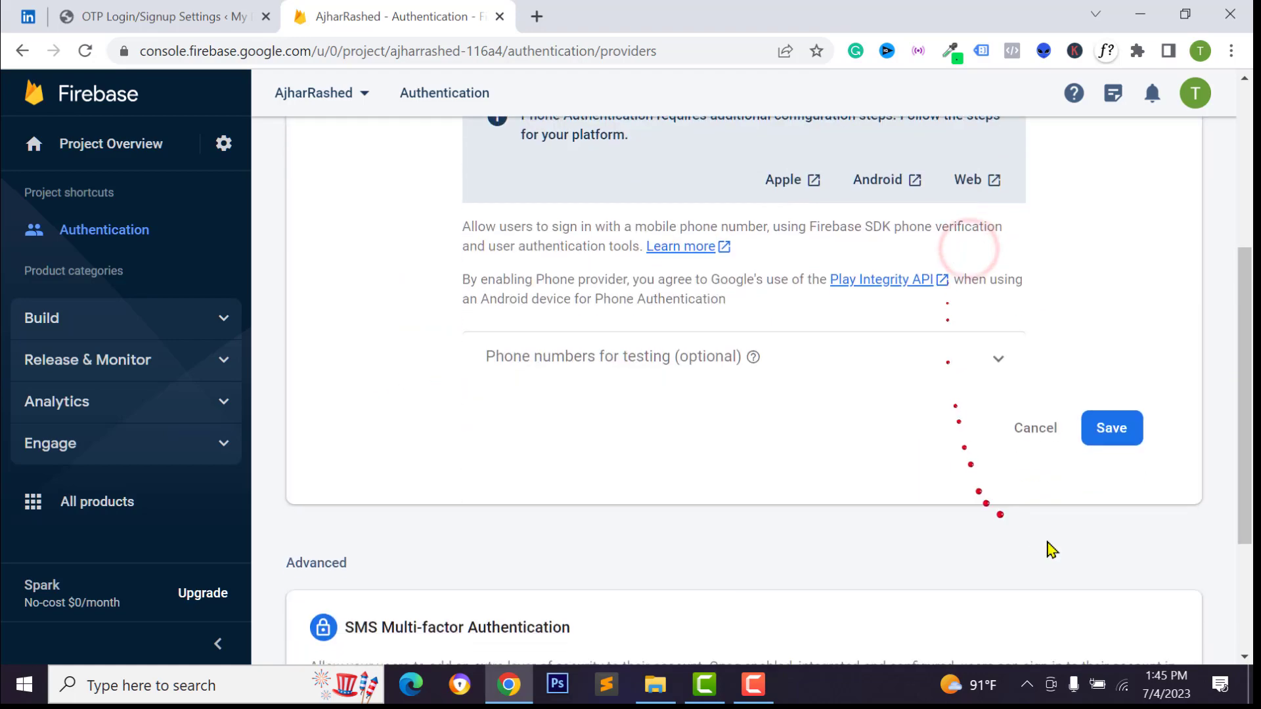
{"action": "left_click", "coordinate": [1108, 447]}
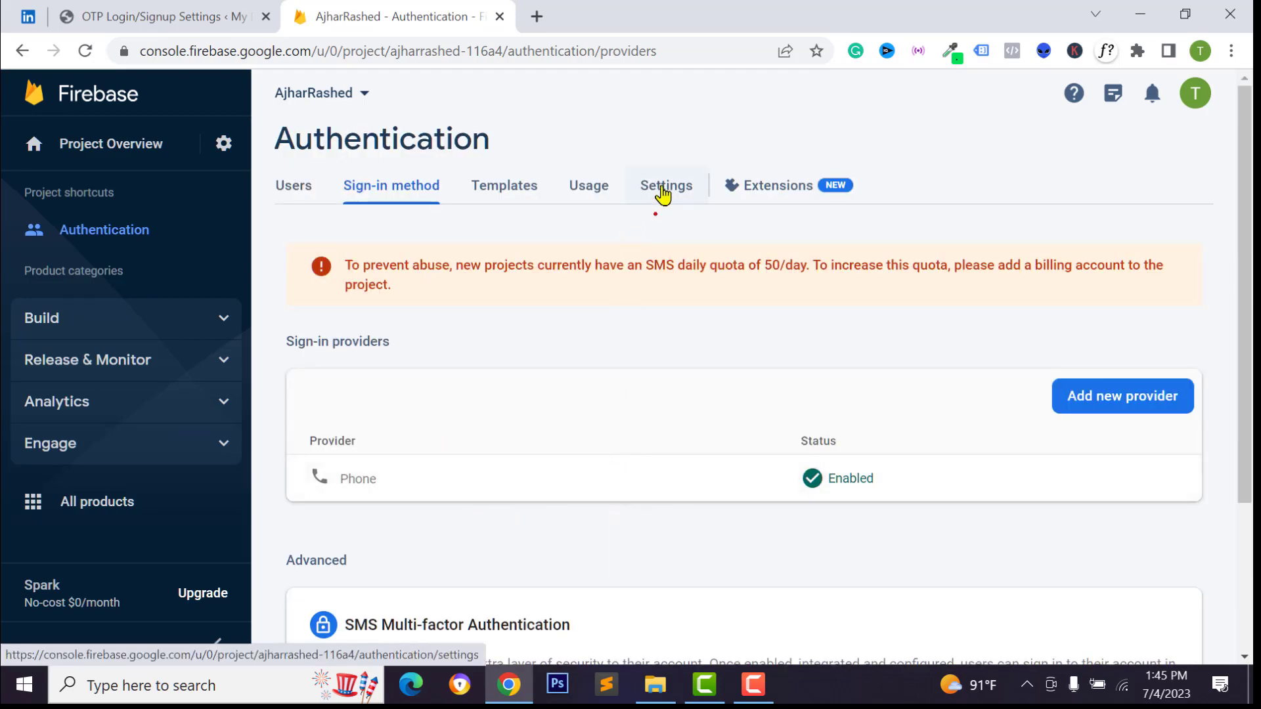
Step: Open the Authentication settings' Authorized domains list and start adding a domain
{"action": "left_click", "coordinate": [664, 191]}
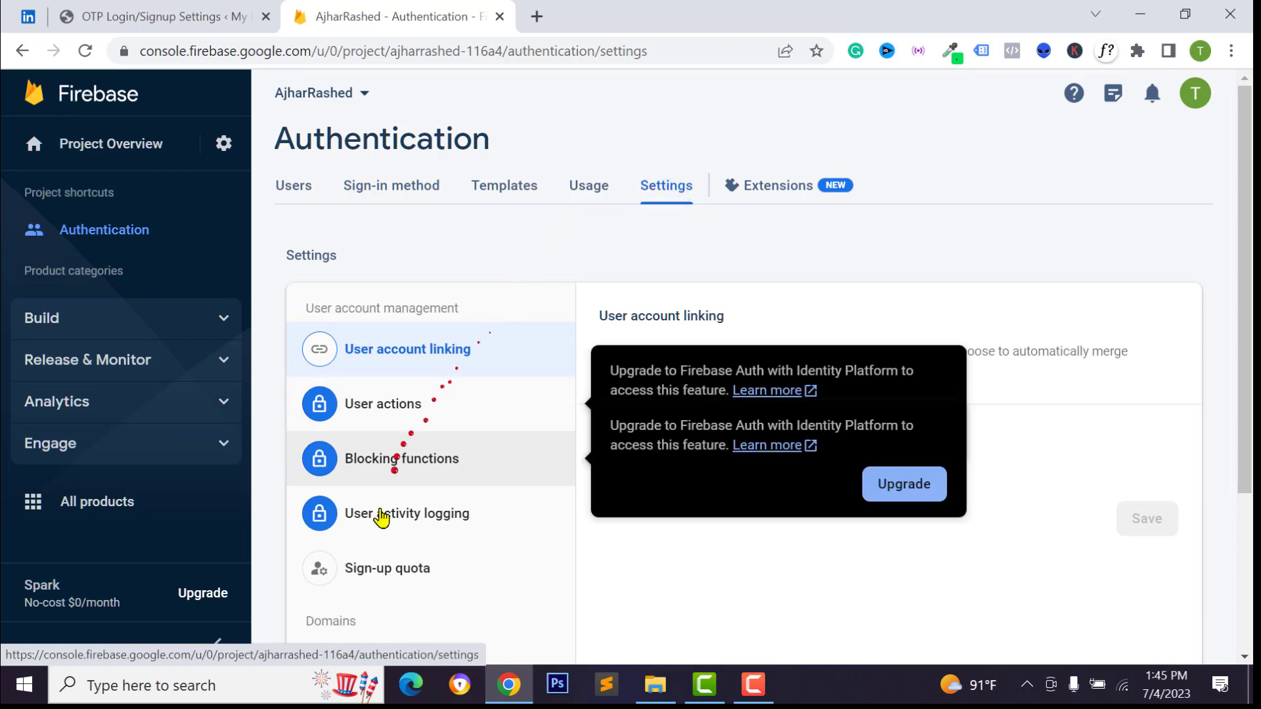
{"action": "scroll", "coordinate": [371, 558], "scroll_direction": "down", "scroll_amount": 3}
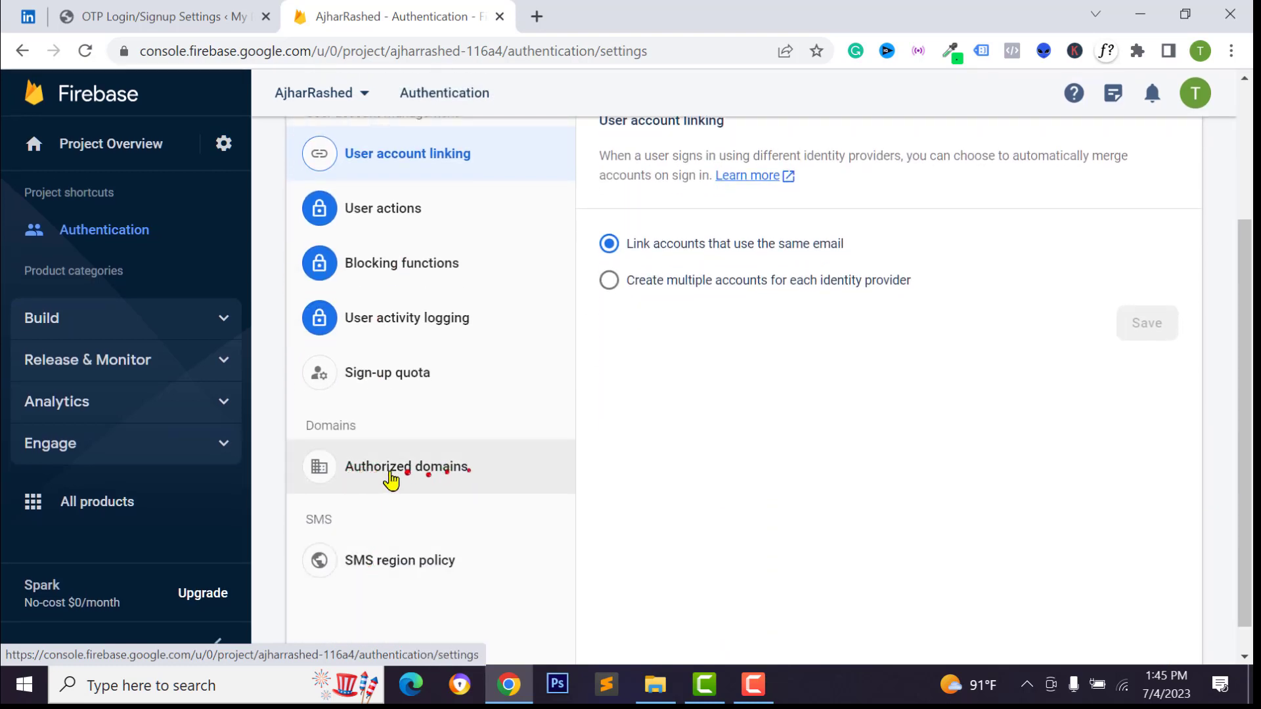
{"action": "left_click", "coordinate": [376, 471]}
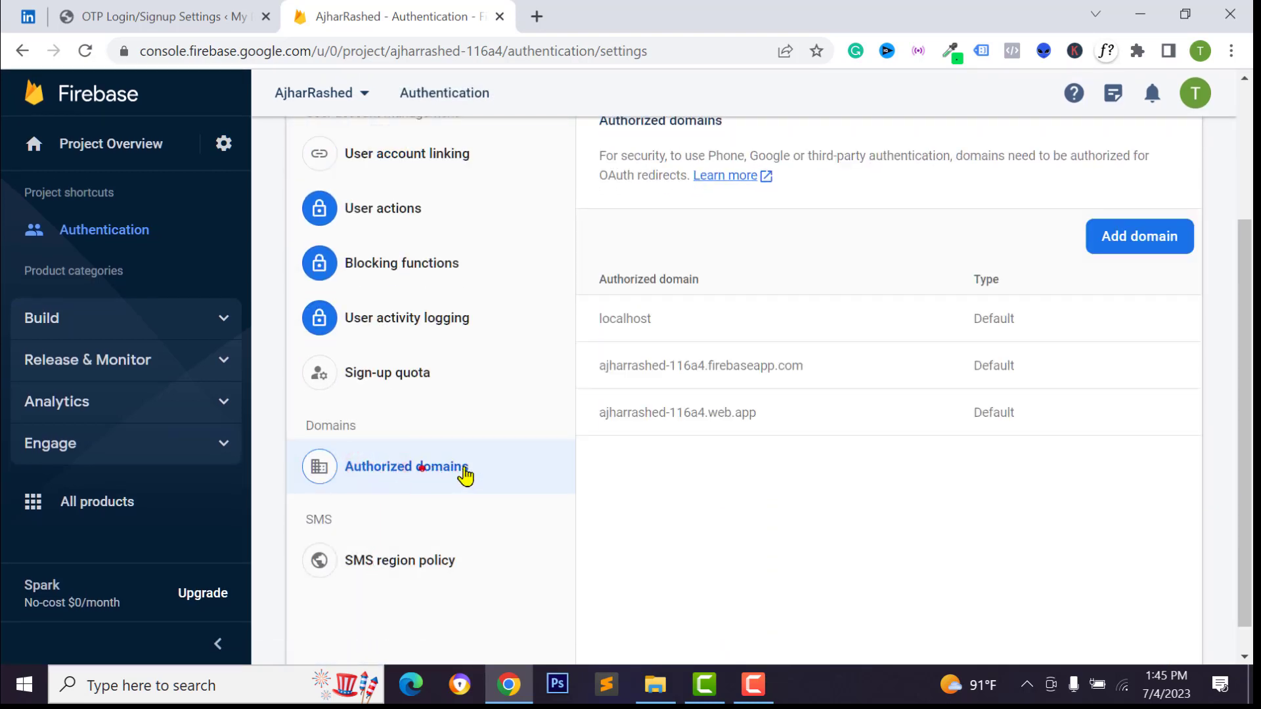
{"action": "scroll", "coordinate": [1031, 383], "scroll_direction": "up", "scroll_amount": 1}
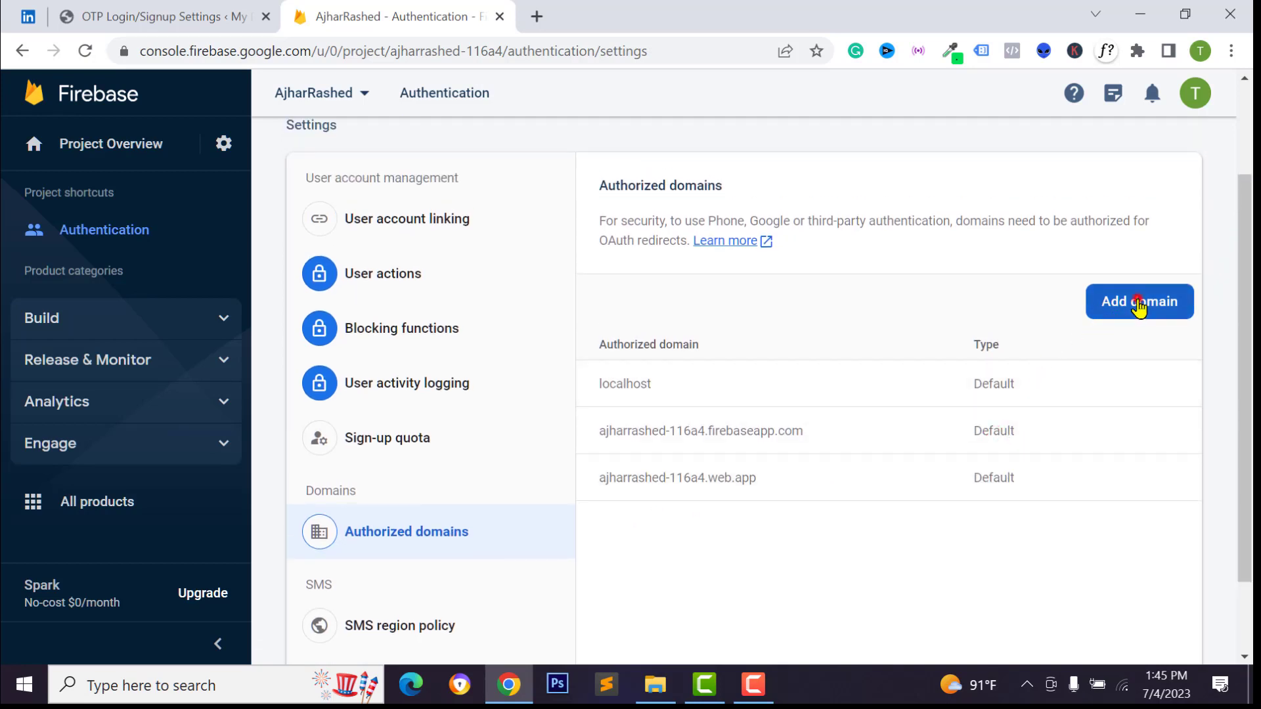
{"action": "left_click", "coordinate": [1139, 304]}
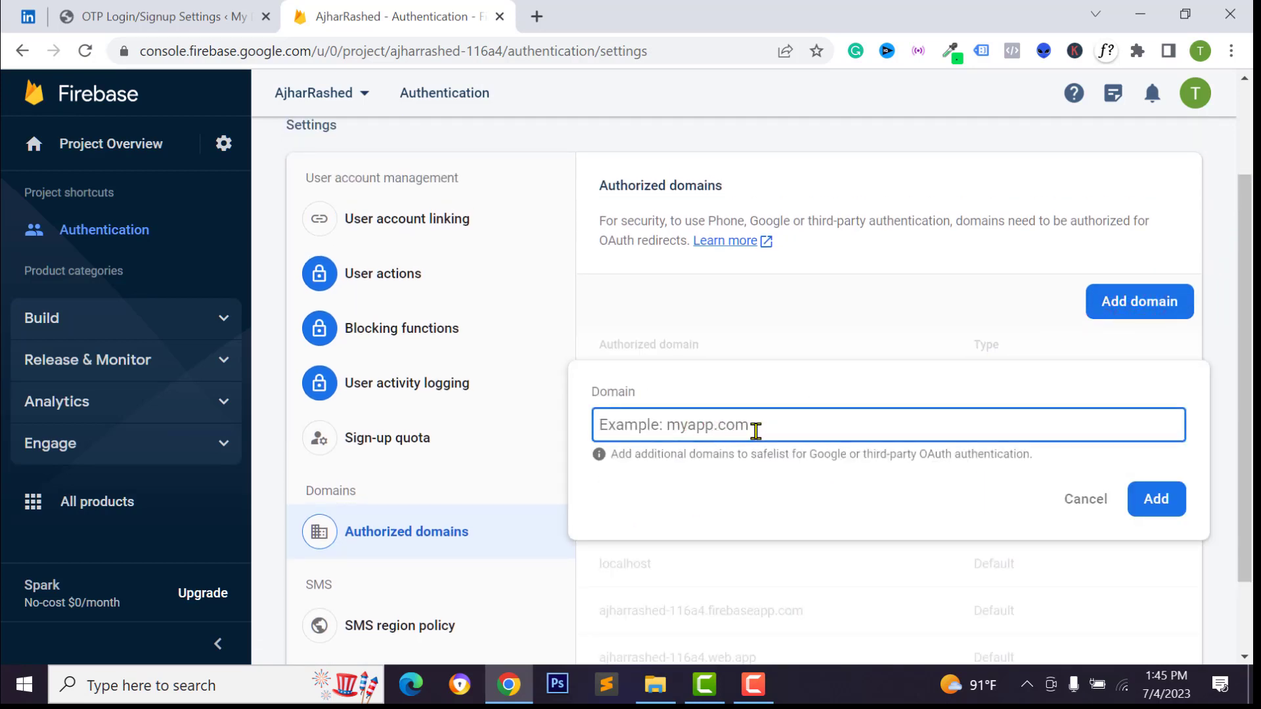
Step: Copy ajharrashed.online from the WordPress address bar and add it as an authorized domain
{"action": "left_click", "coordinate": [110, 28]}
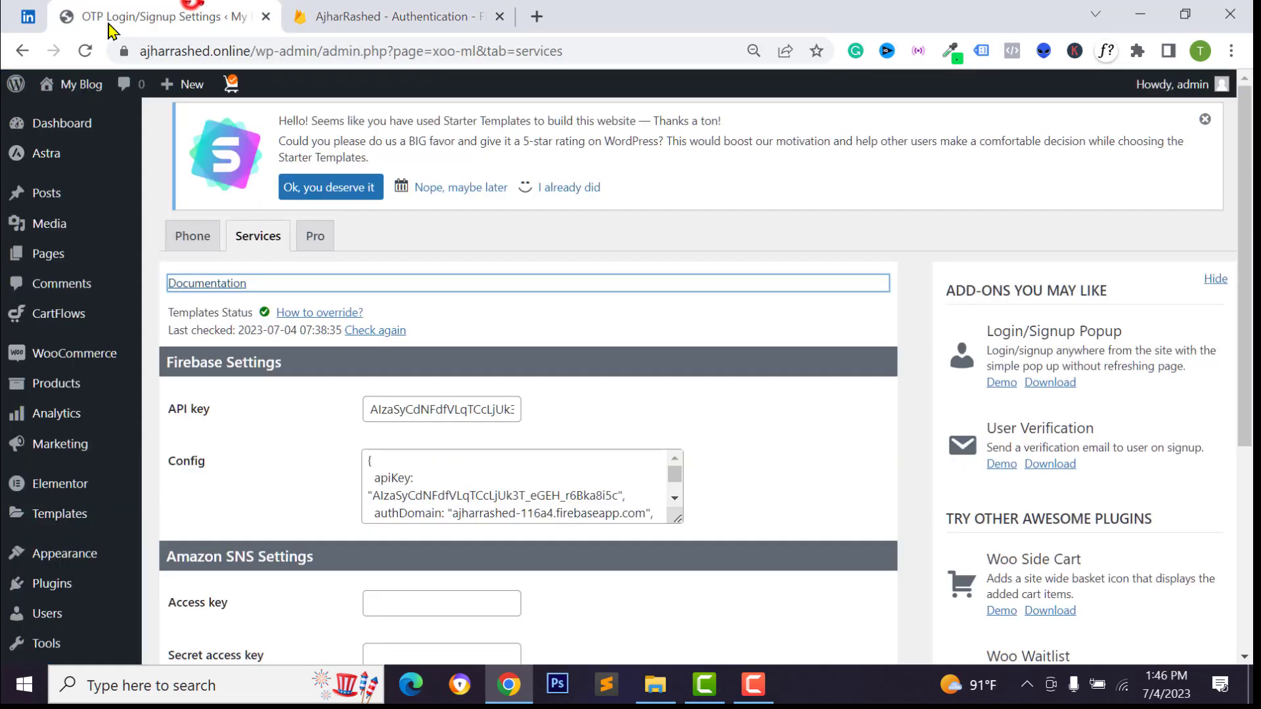
{"action": "left_click", "coordinate": [190, 49]}
{"action": "left_click", "coordinate": [259, 50]}
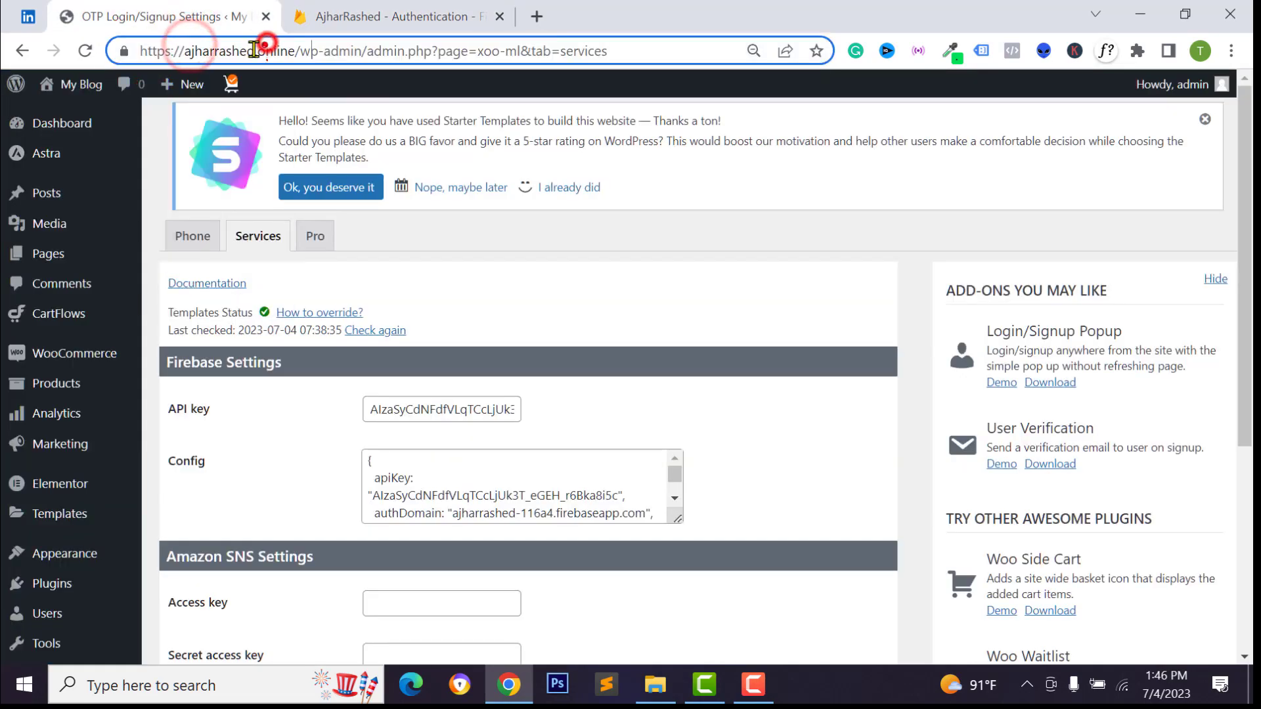
{"action": "left_click_drag", "start_coordinate": [218, 54], "coordinate": [186, 52]}
{"action": "right_click", "coordinate": [210, 56]}
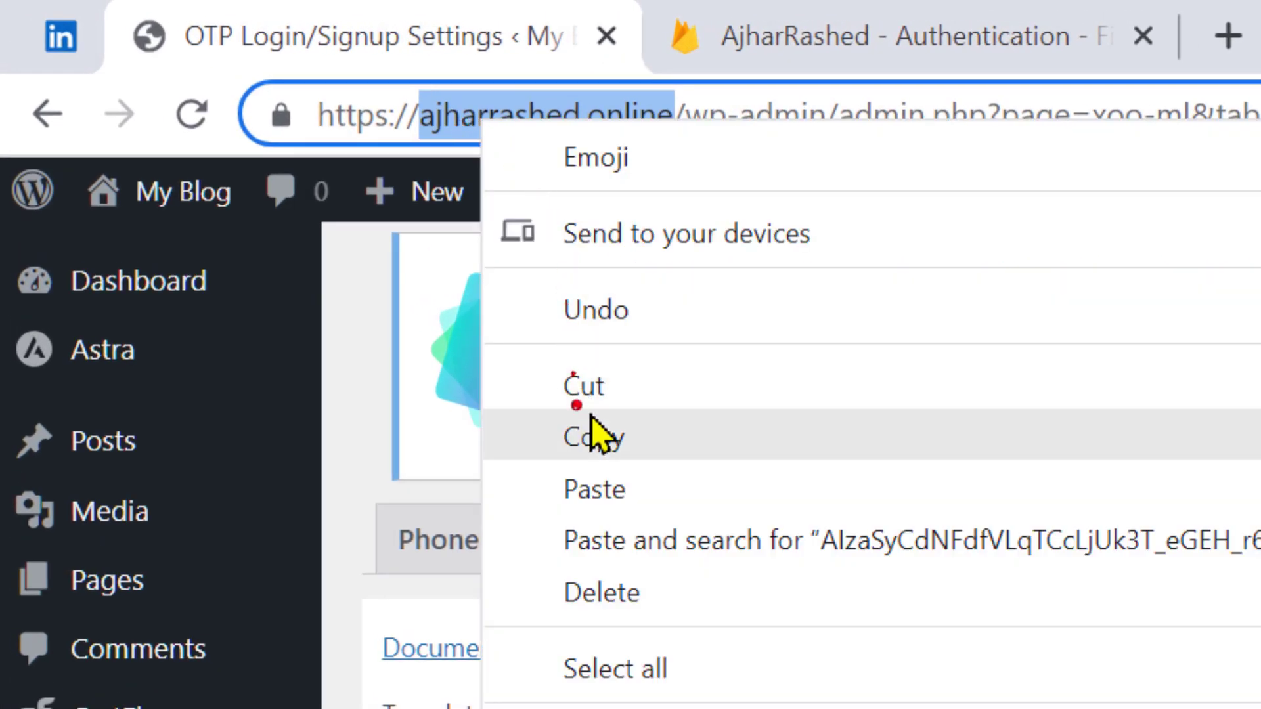
{"action": "left_click", "coordinate": [594, 434]}
{"action": "left_click", "coordinate": [667, 34]}
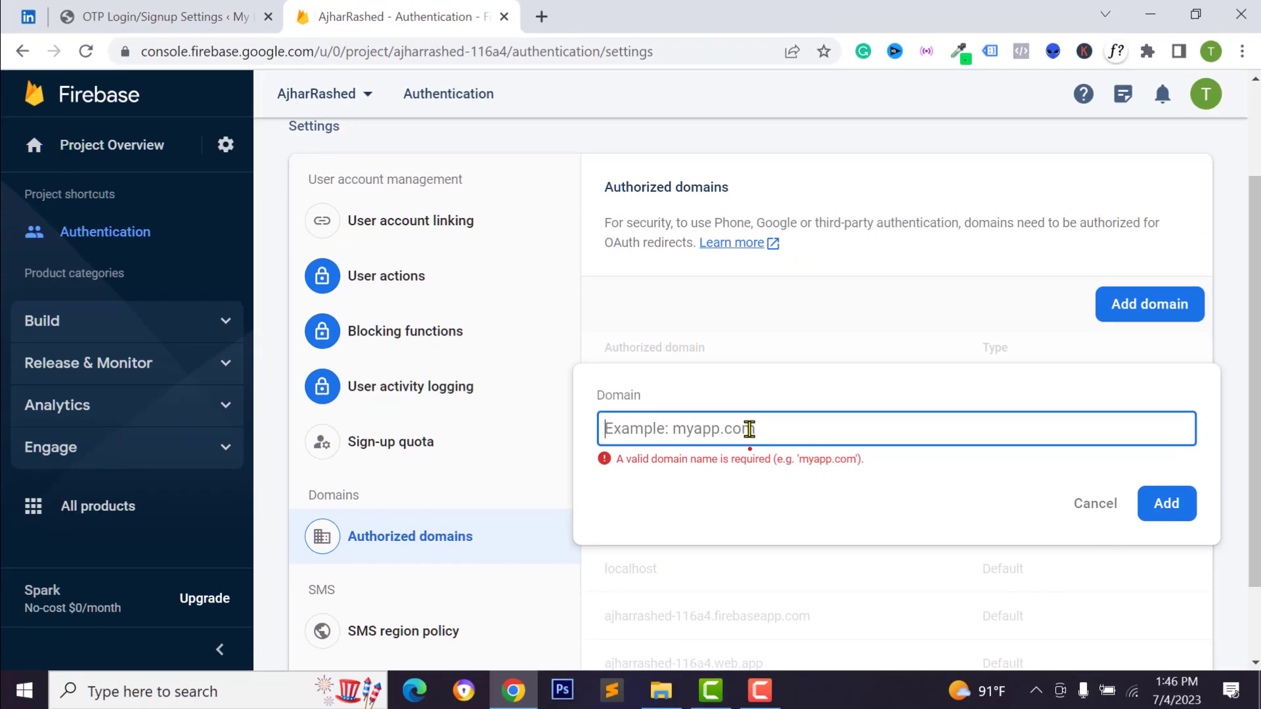
{"action": "right_click", "coordinate": [750, 430]}
{"action": "left_click", "coordinate": [812, 281]}
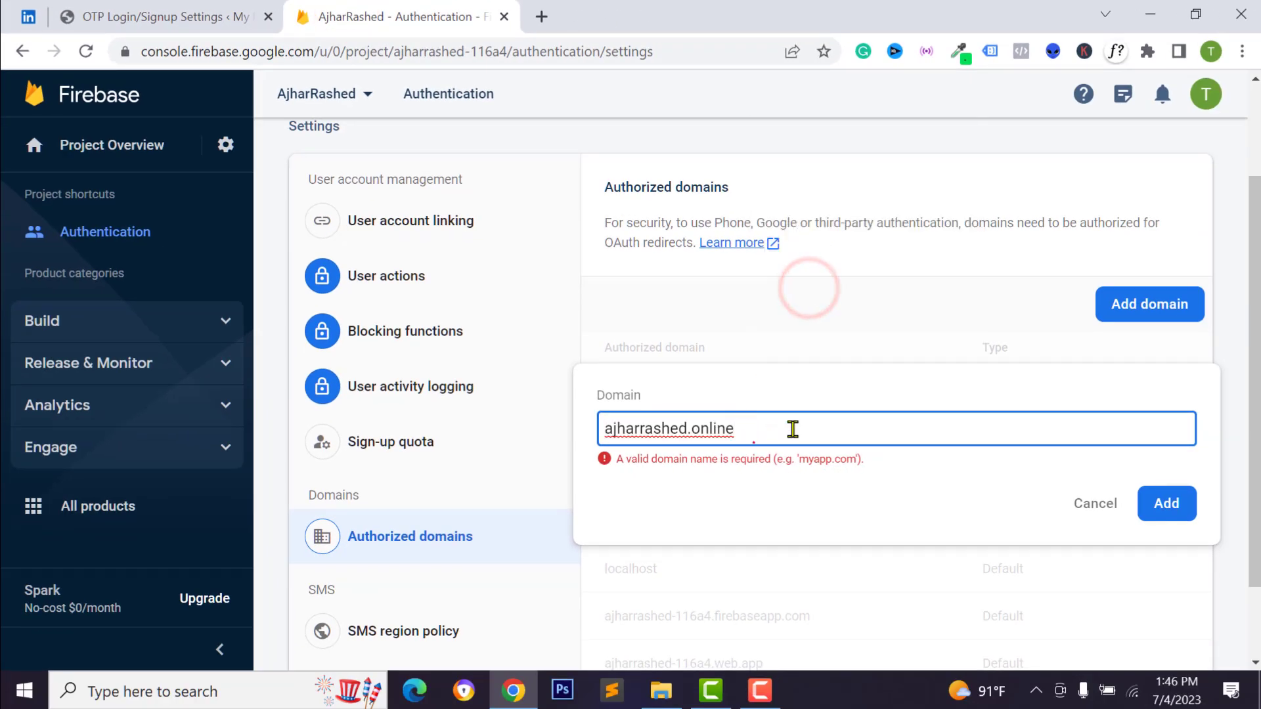
{"action": "left_click", "coordinate": [1159, 502]}
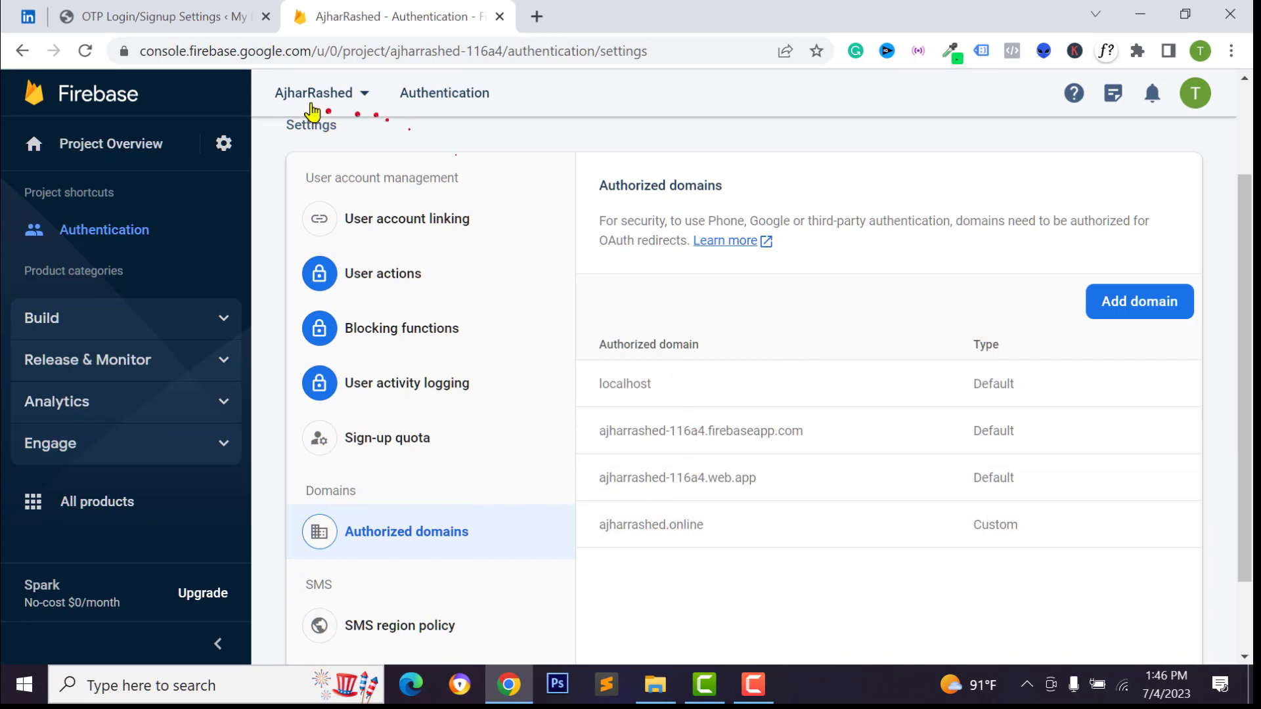
Step: Copy the full https site address and open a new Incognito window
{"action": "scroll", "coordinate": [928, 329], "scroll_direction": "up", "scroll_amount": 2}
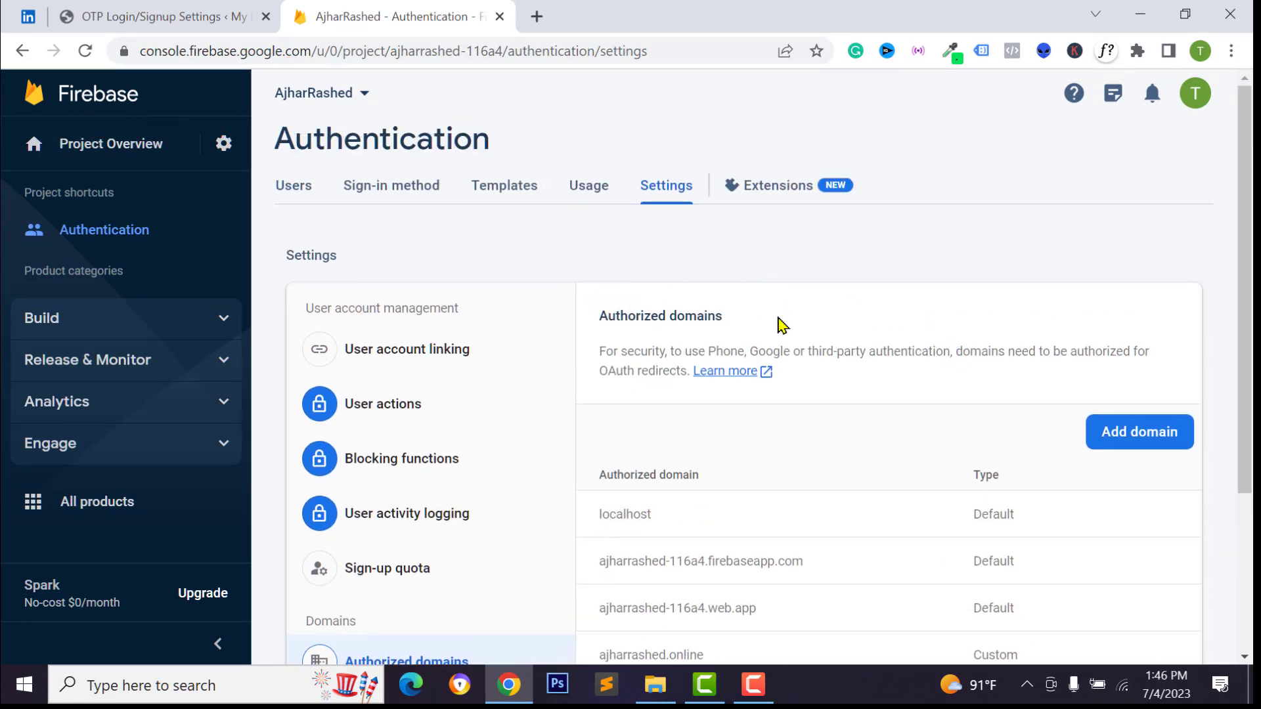
{"action": "left_click", "coordinate": [197, 17]}
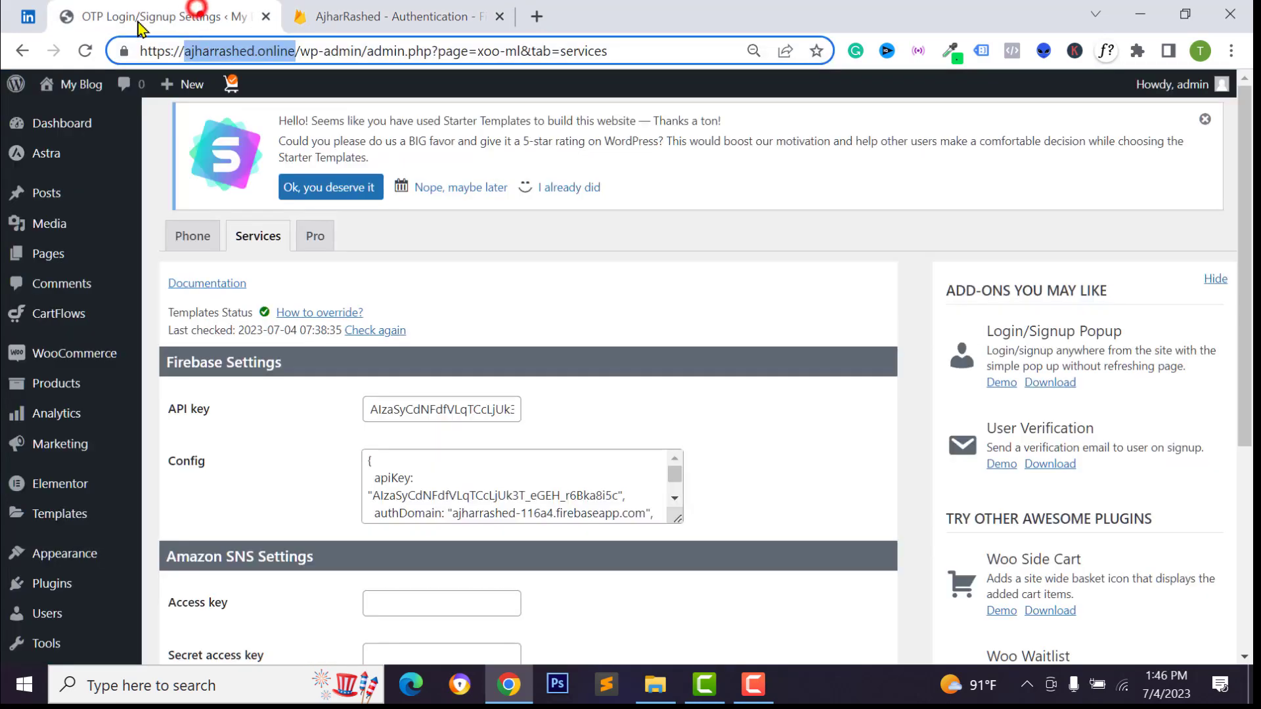
{"action": "left_click_drag", "start_coordinate": [295, 51], "coordinate": [141, 50]}
{"action": "right_click", "coordinate": [225, 52]}
{"action": "left_click", "coordinate": [276, 186]}
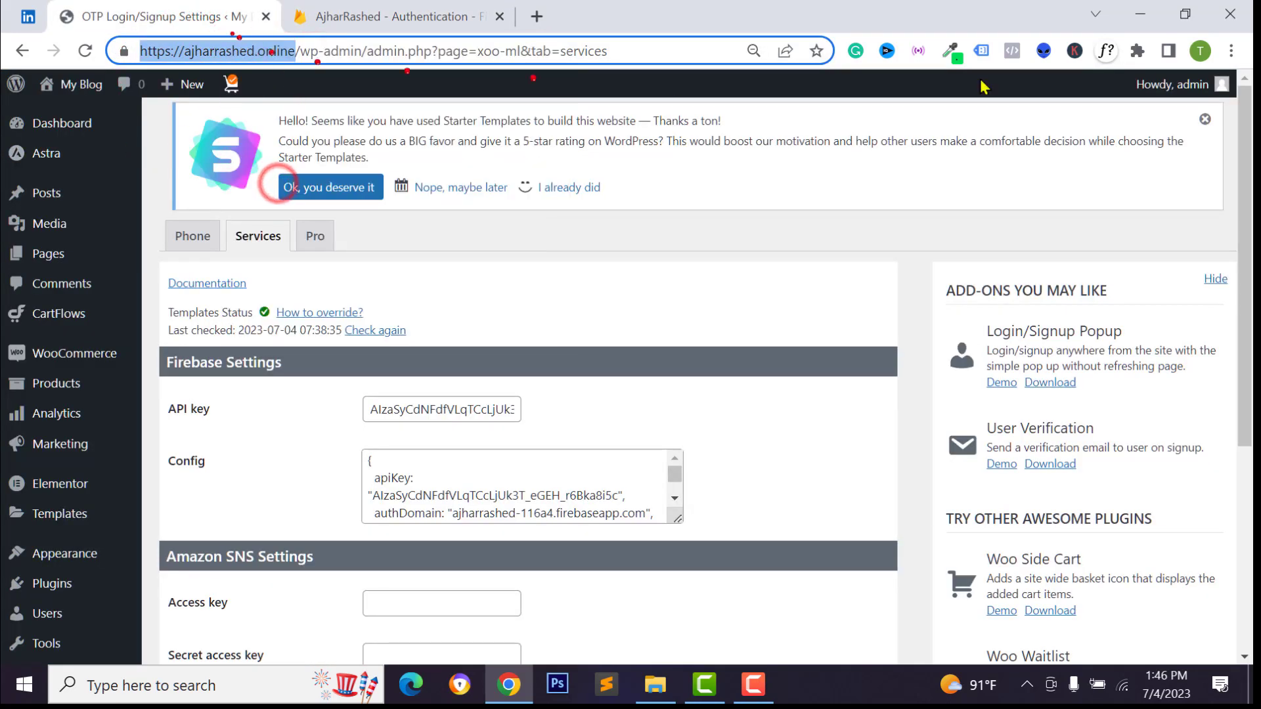
{"action": "left_click", "coordinate": [1231, 50]}
Step: Load the store's my-account page from the pasted site address in a new window
{"action": "left_click", "coordinate": [1133, 125]}
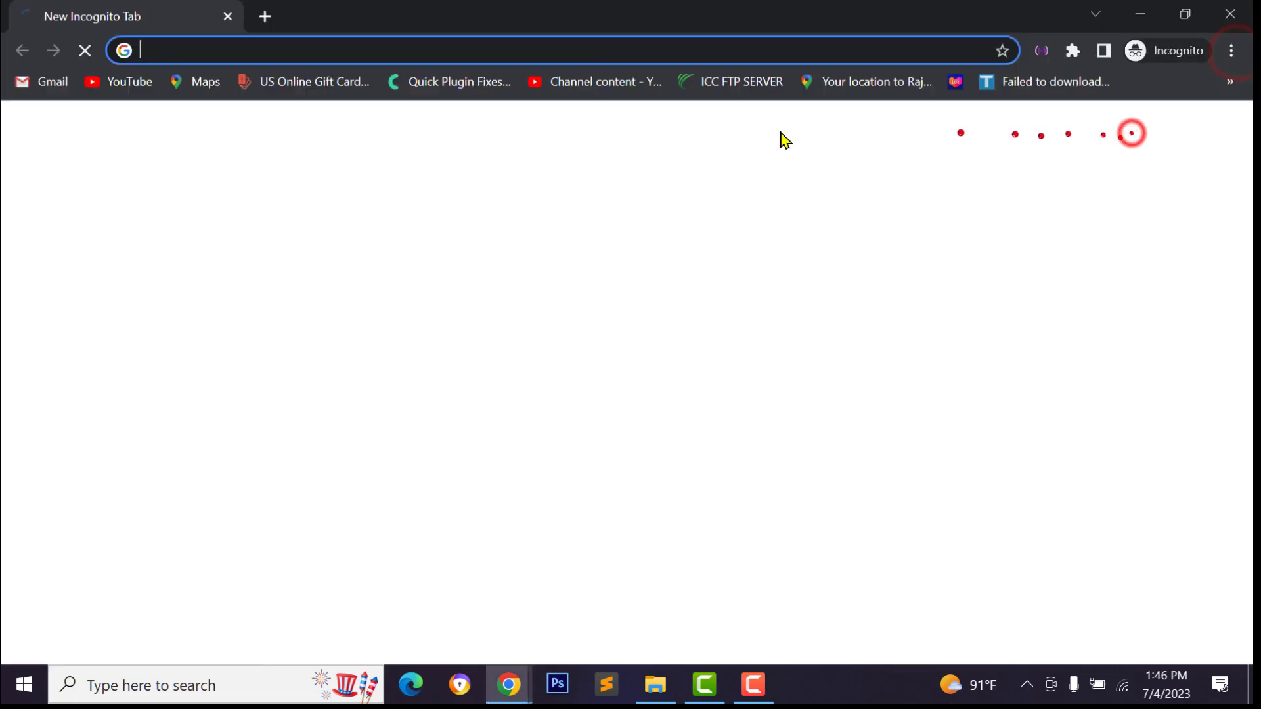
{"action": "key", "text": "ctrl+v"}
{"action": "type", "text": "my-a"}
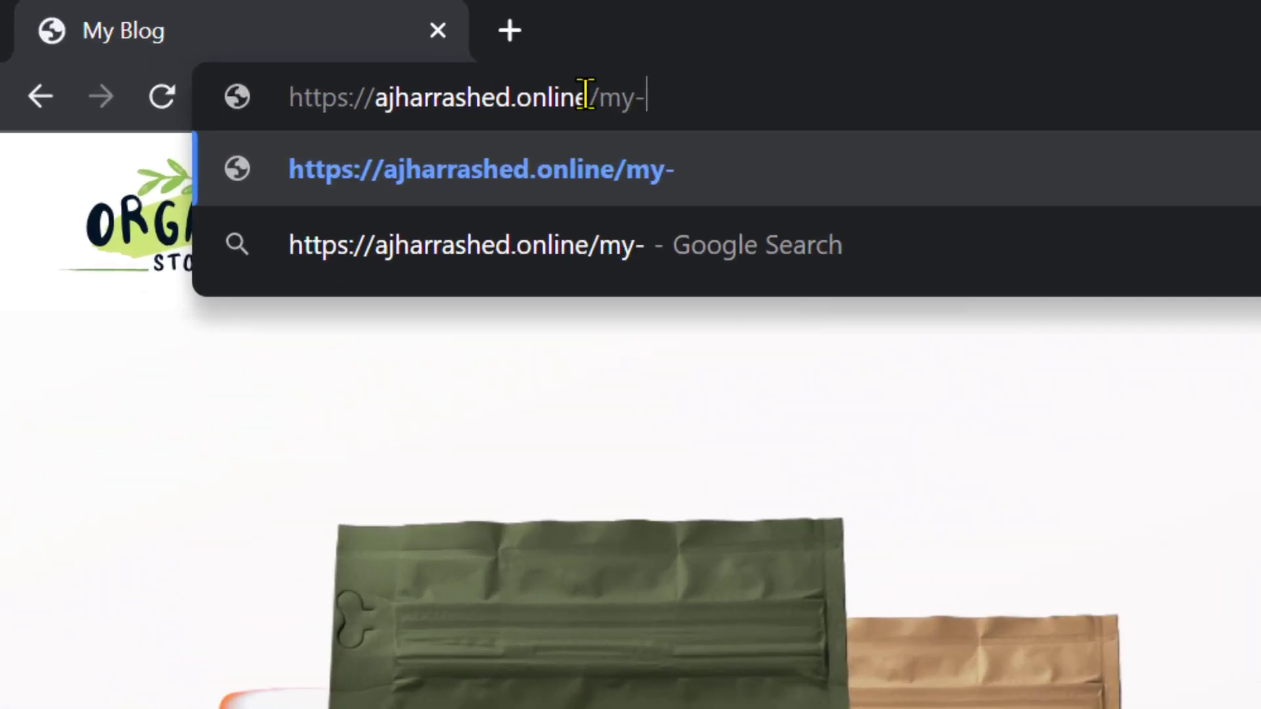
{"action": "type", "text": "ccount"}
{"action": "key", "text": "Return"}
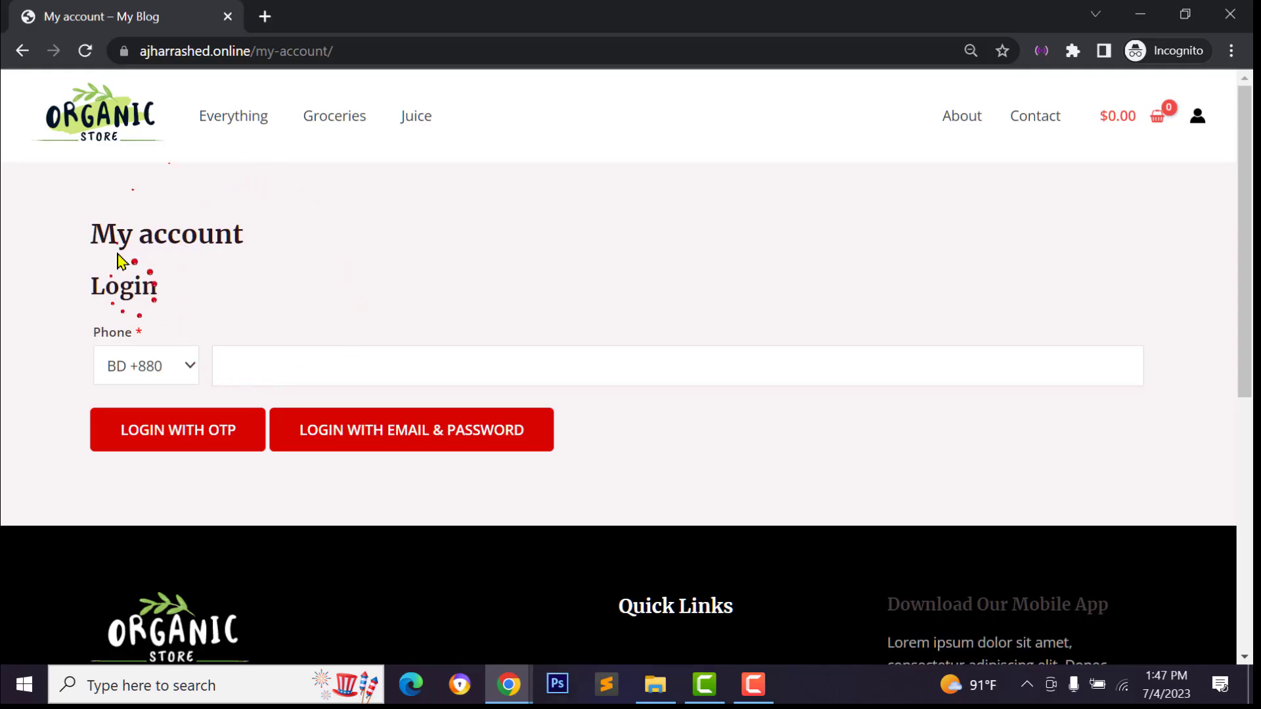
Step: Set the phone country code on the login form to BE +32
{"action": "left_click", "coordinate": [118, 360]}
{"action": "left_click", "coordinate": [133, 555]}
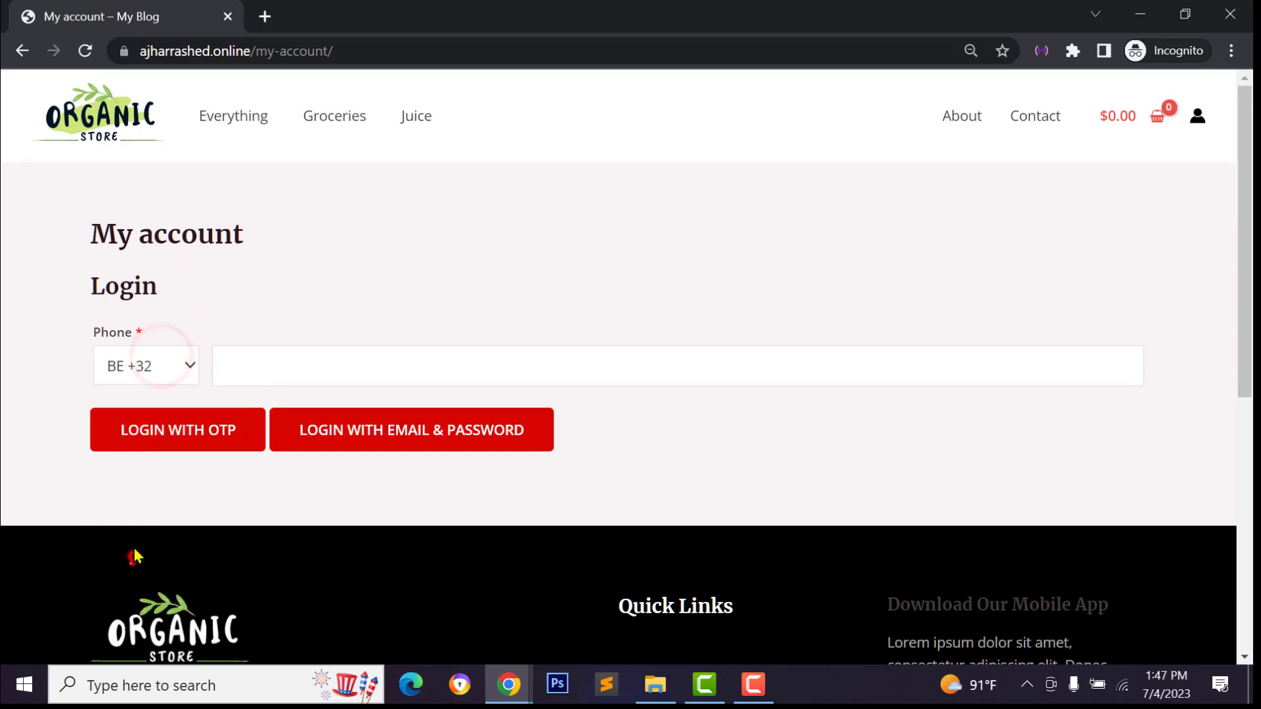
{"action": "scroll", "coordinate": [151, 263], "scroll_direction": "down", "scroll_amount": 2}
{"action": "scroll", "coordinate": [152, 264], "scroll_direction": "up", "scroll_amount": 2}
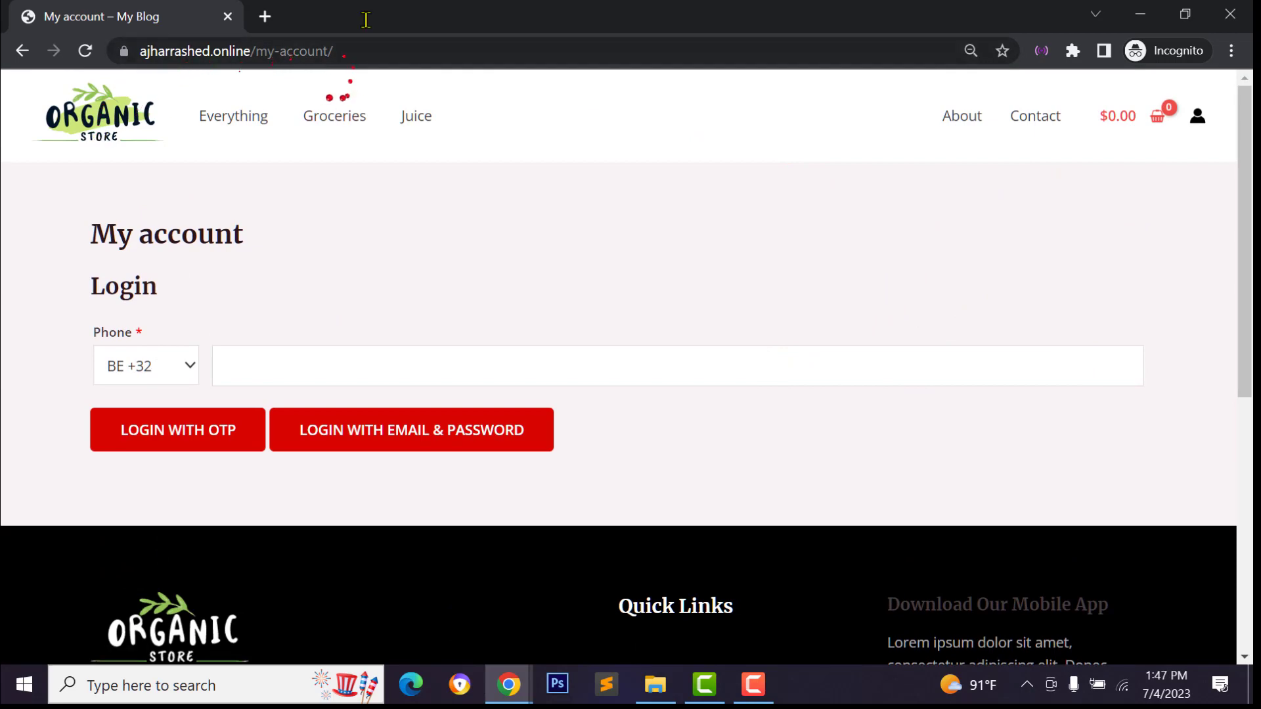
Step: In WooCommerce Accounts & Privacy settings, disable guest checkout
{"action": "mouse_move", "coordinate": [508, 684]}
{"action": "left_click", "coordinate": [401, 595]}
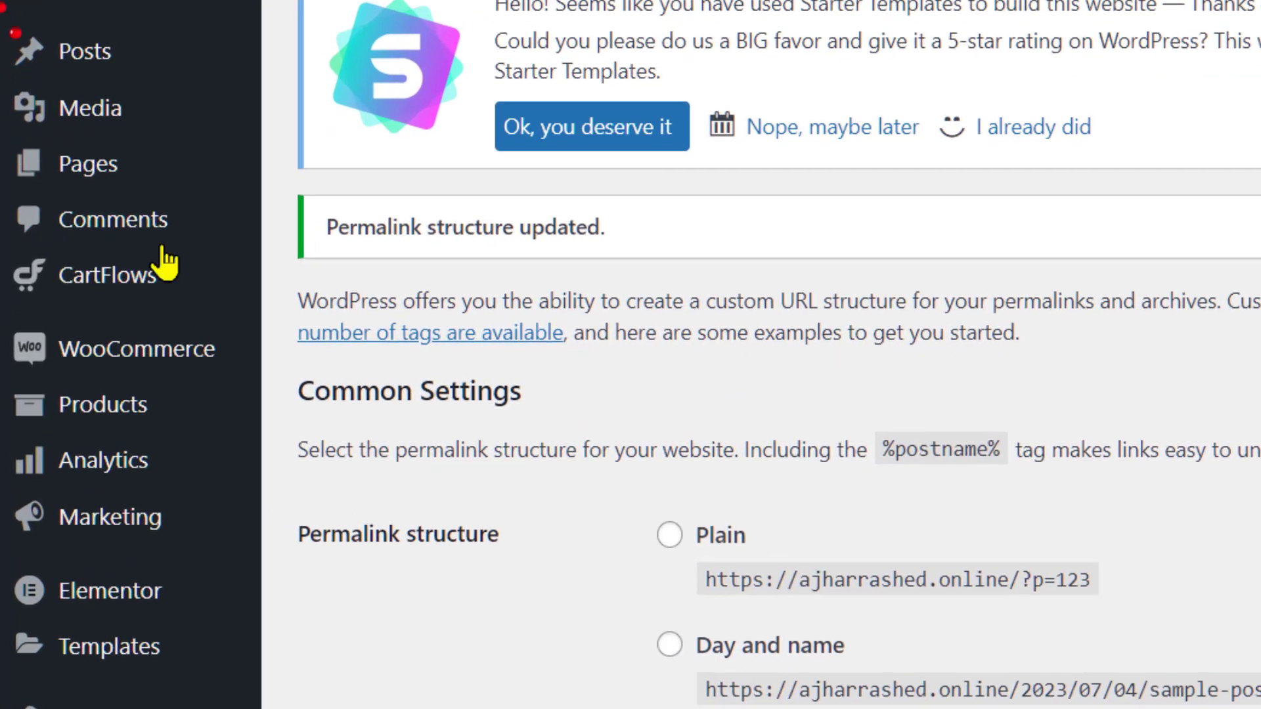
{"action": "mouse_move", "coordinate": [97, 350]}
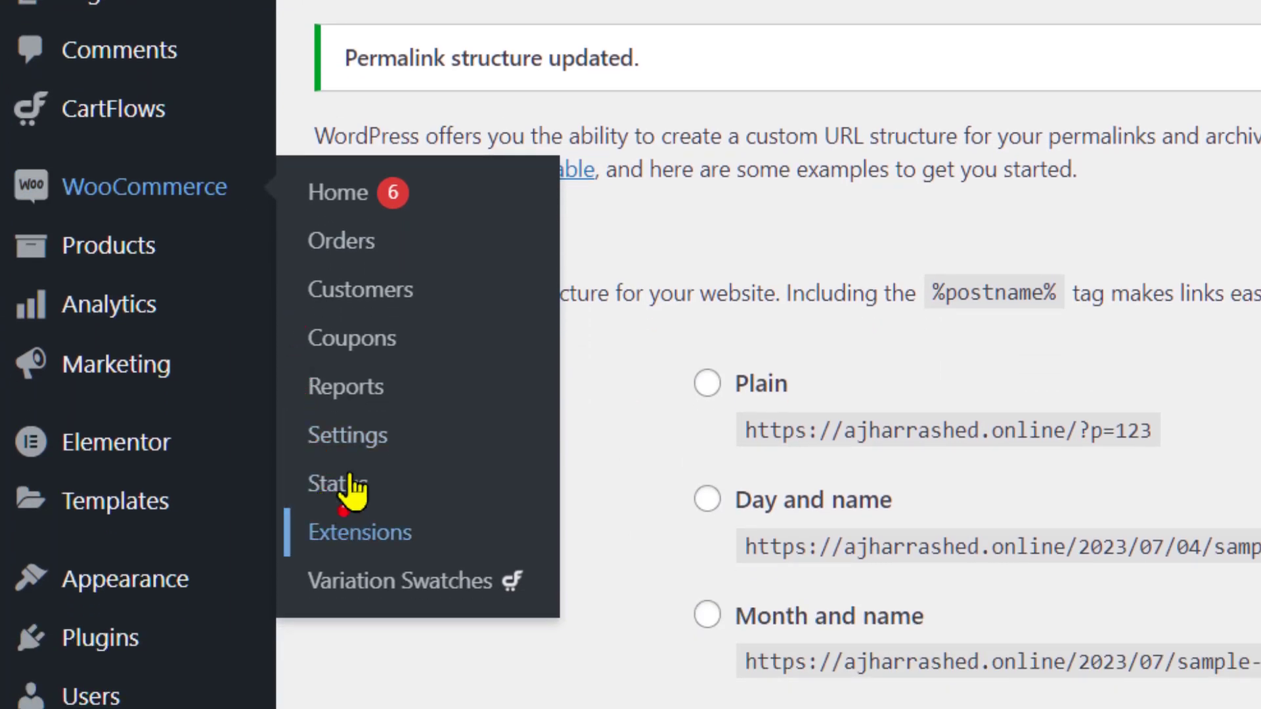
{"action": "left_click", "coordinate": [352, 426]}
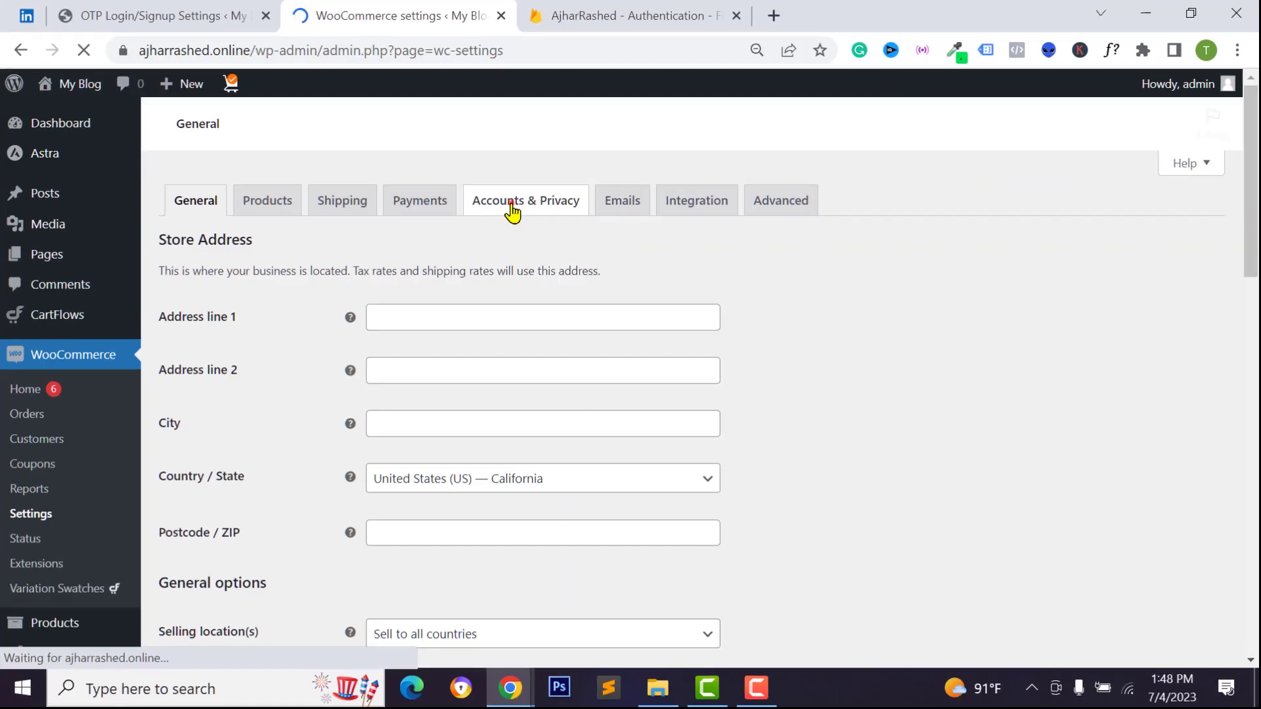
{"action": "left_click", "coordinate": [512, 211]}
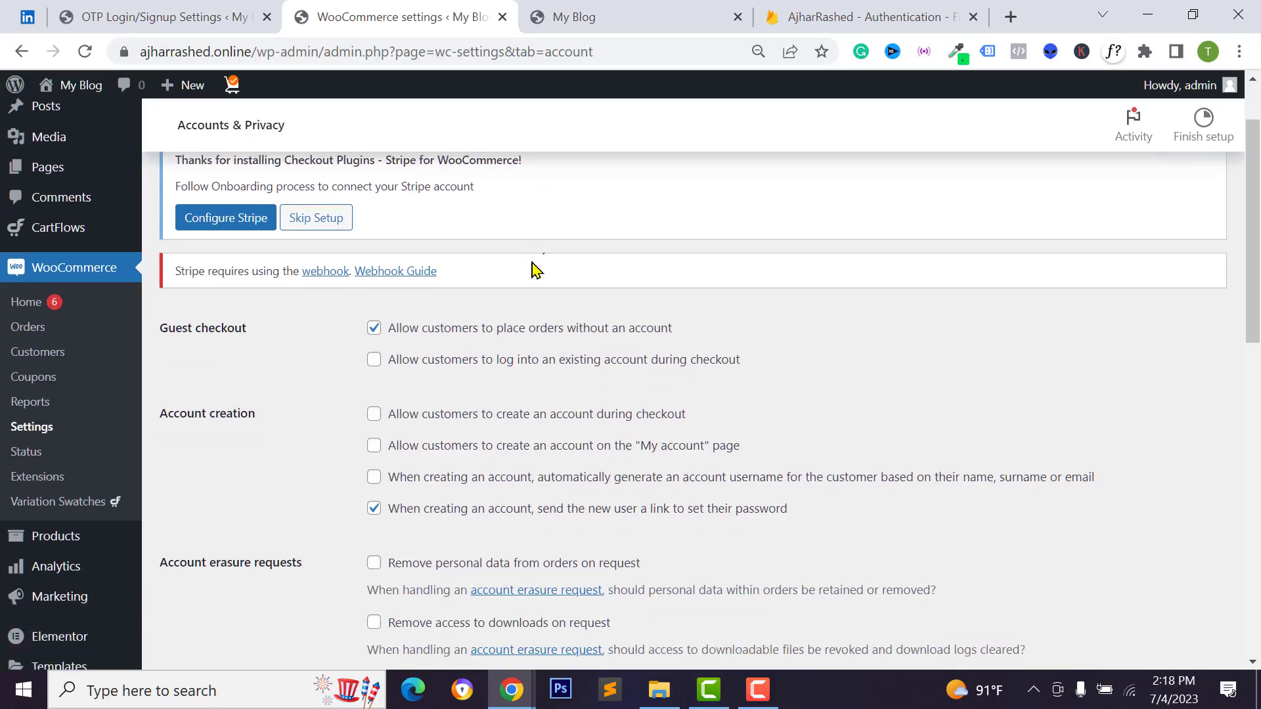
{"action": "scroll", "coordinate": [322, 281], "scroll_direction": "down", "scroll_amount": 1}
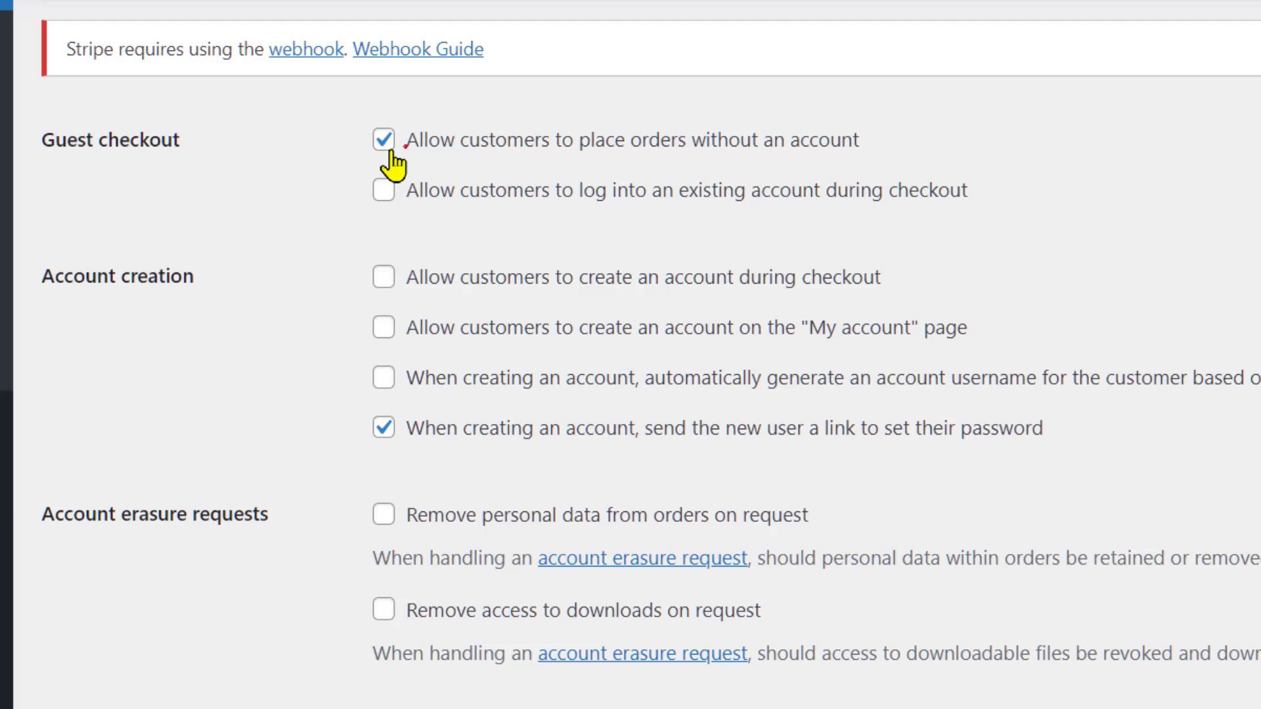
{"action": "left_click", "coordinate": [374, 288]}
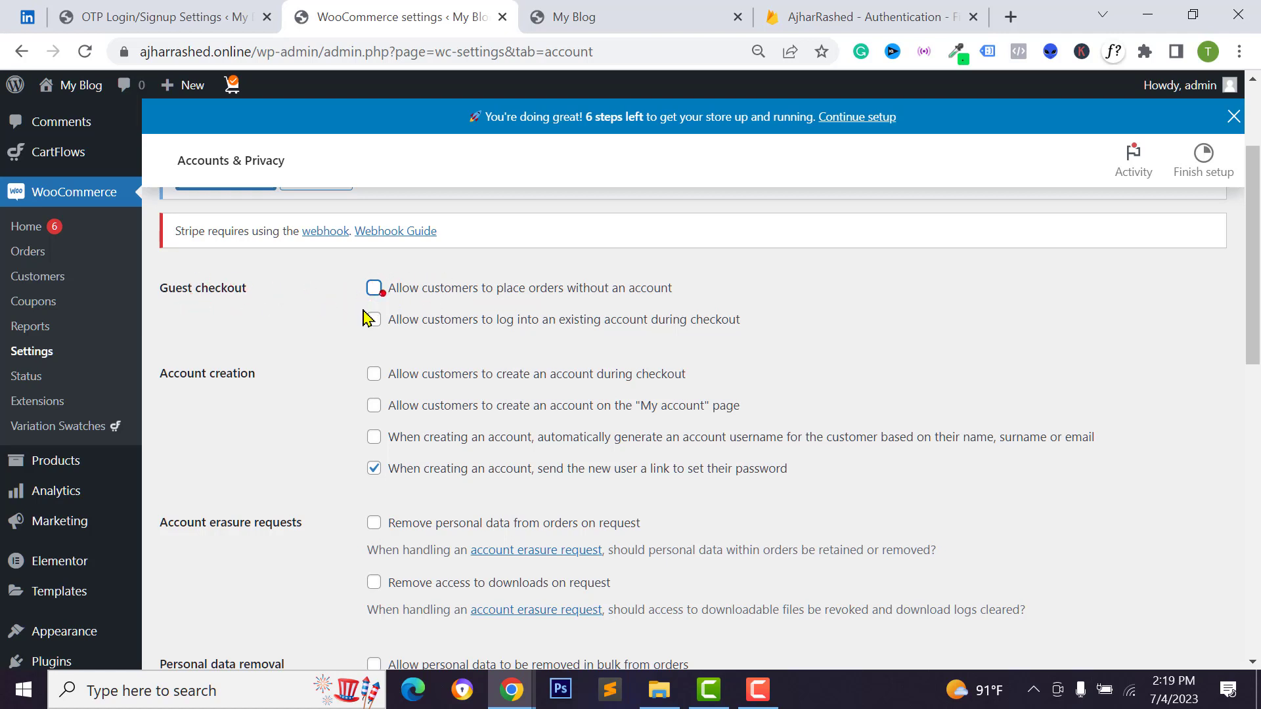
Step: Enable account creation on the My account page and save the changes
{"action": "scroll", "coordinate": [188, 341], "scroll_direction": "down", "scroll_amount": 1}
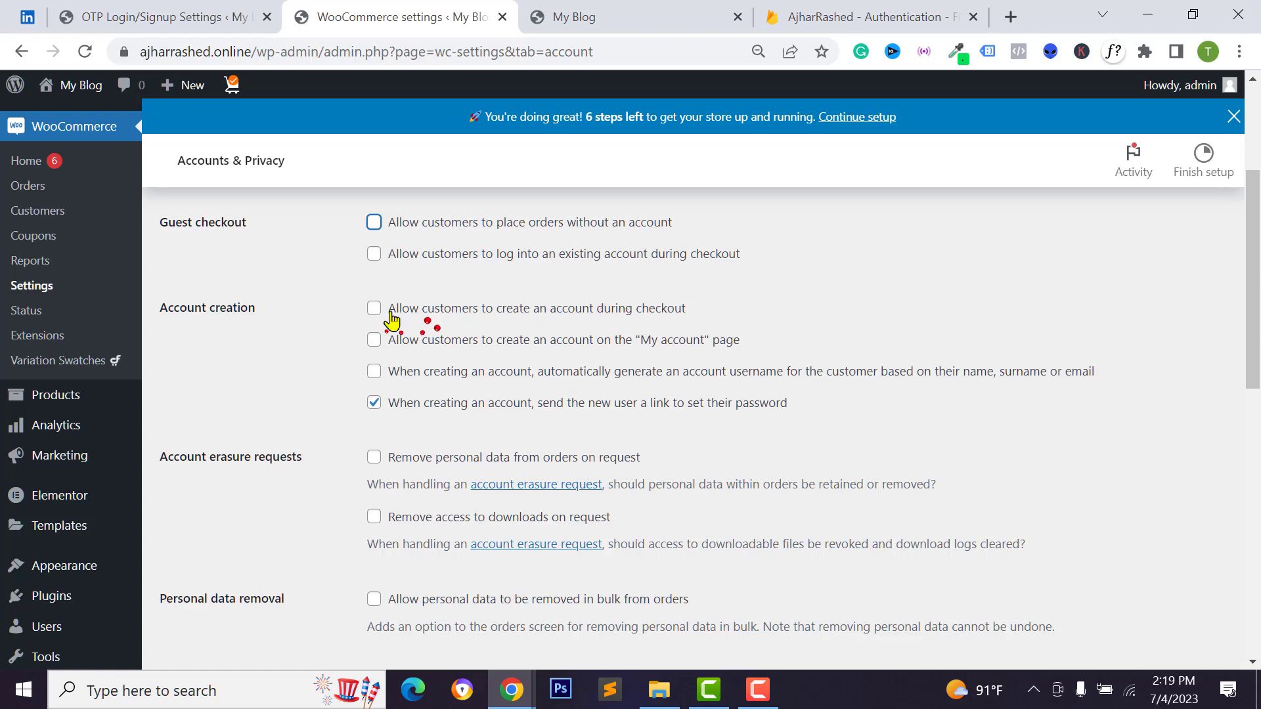
{"action": "left_click", "coordinate": [376, 340]}
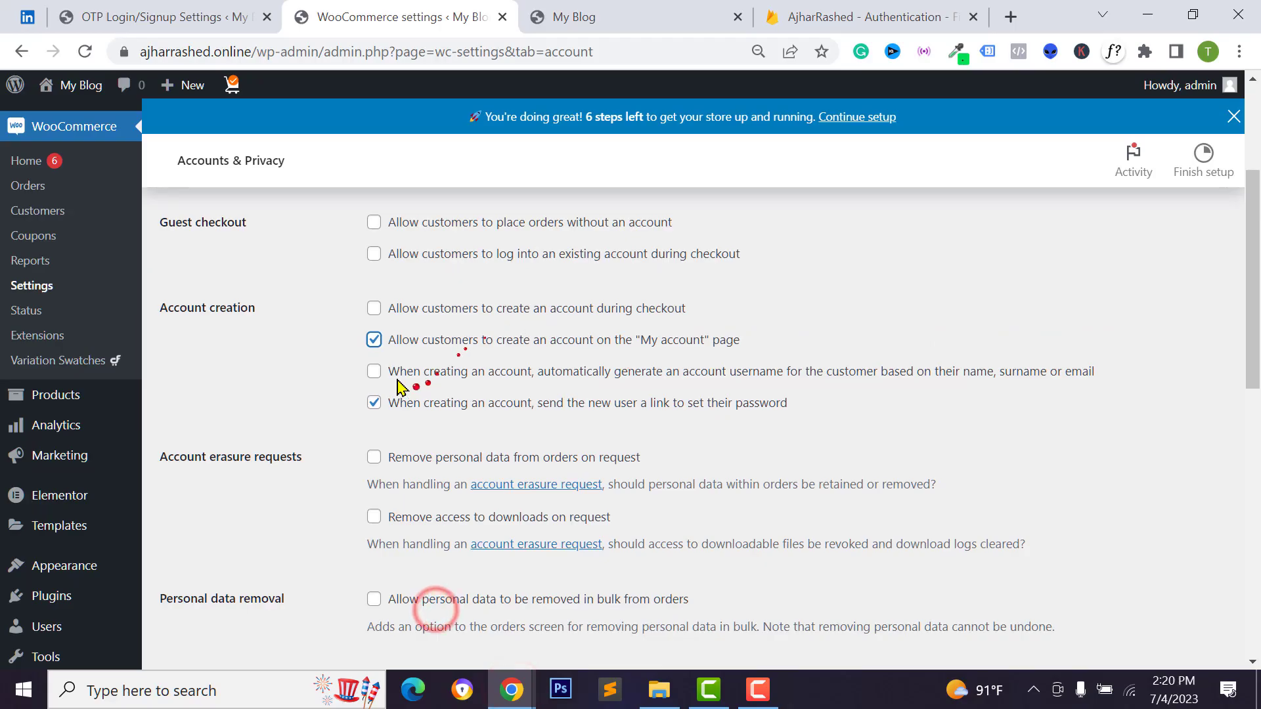
{"action": "left_click", "coordinate": [513, 671]}
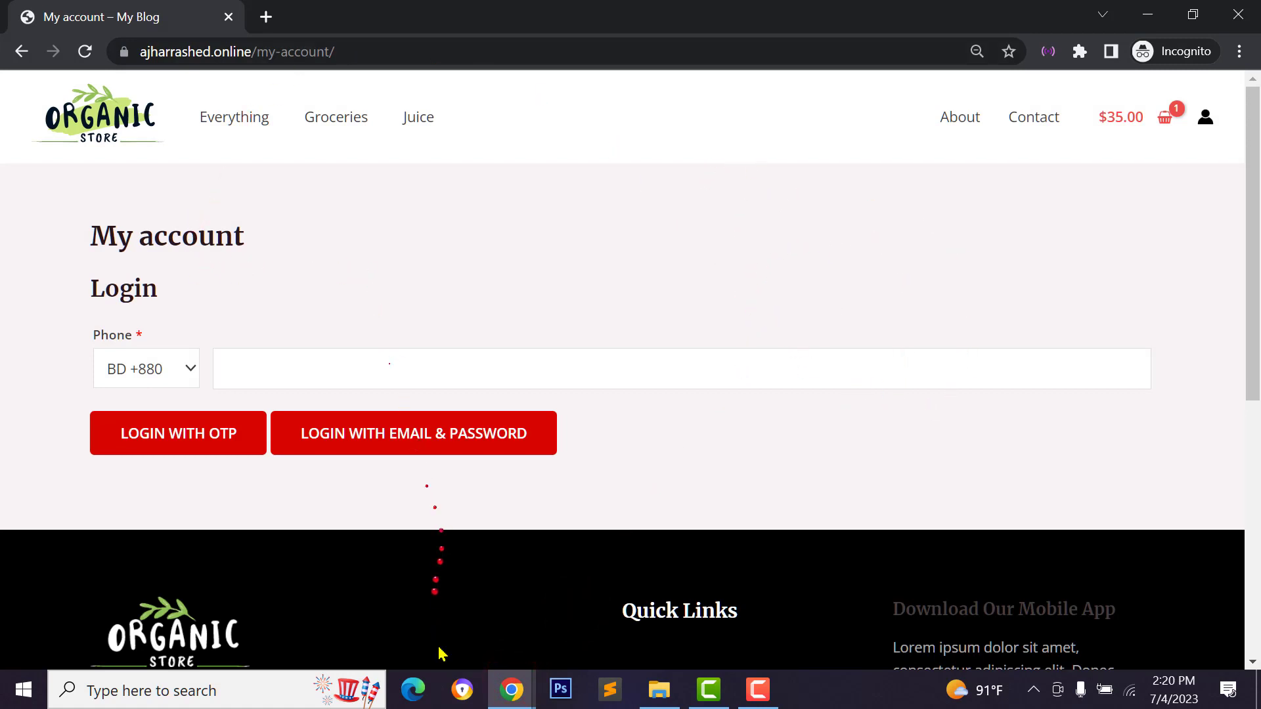
{"action": "mouse_move", "coordinate": [512, 688]}
{"action": "left_click", "coordinate": [366, 595]}
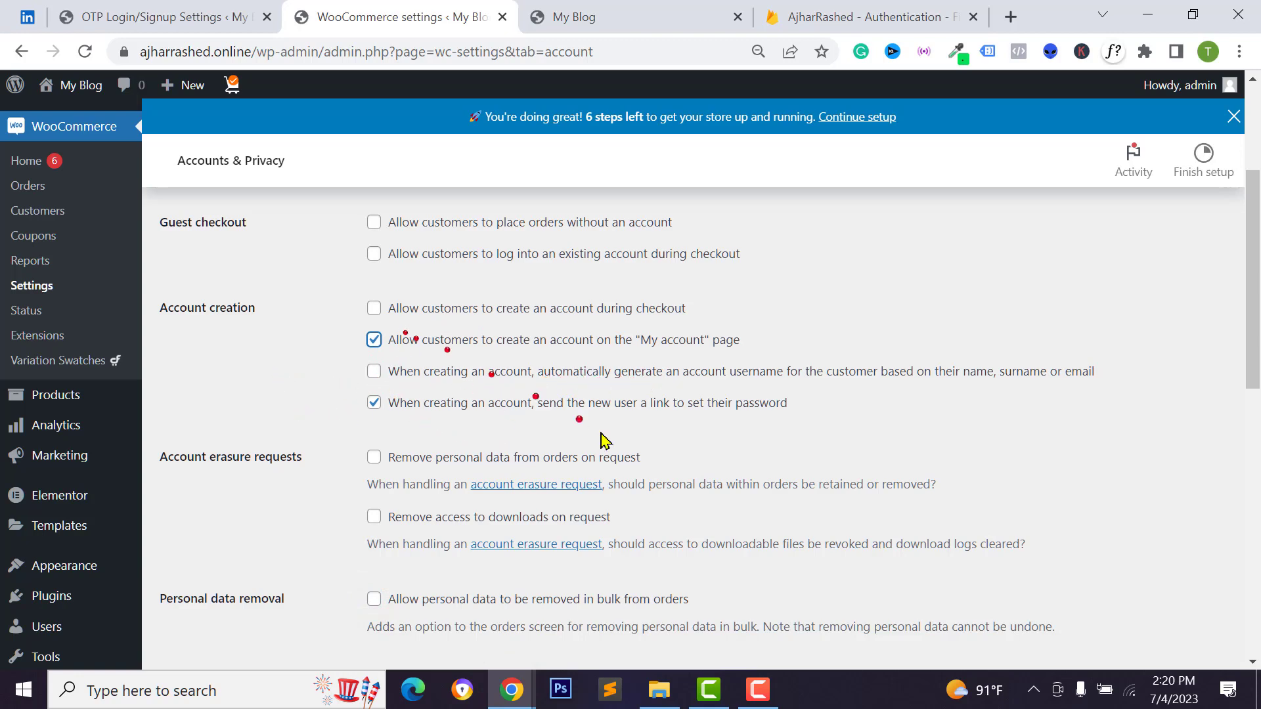
{"action": "scroll", "coordinate": [756, 476], "scroll_direction": "down", "scroll_amount": 12}
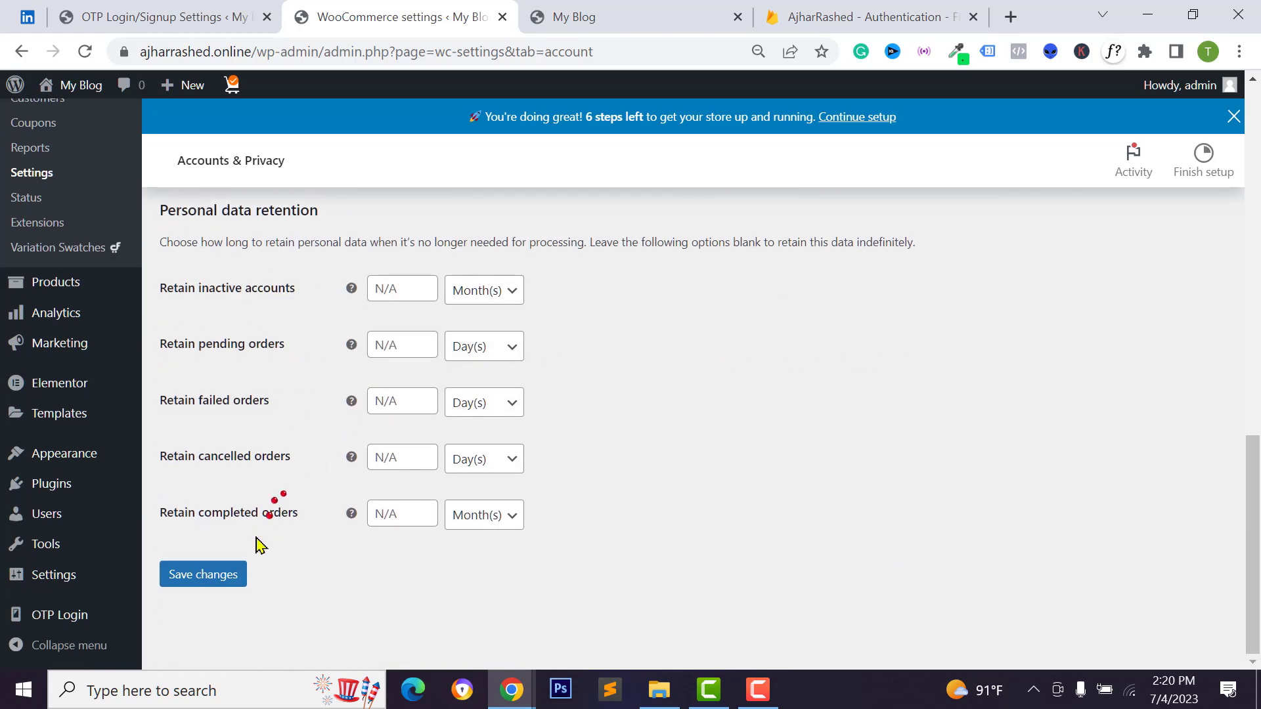
{"action": "left_click", "coordinate": [226, 576]}
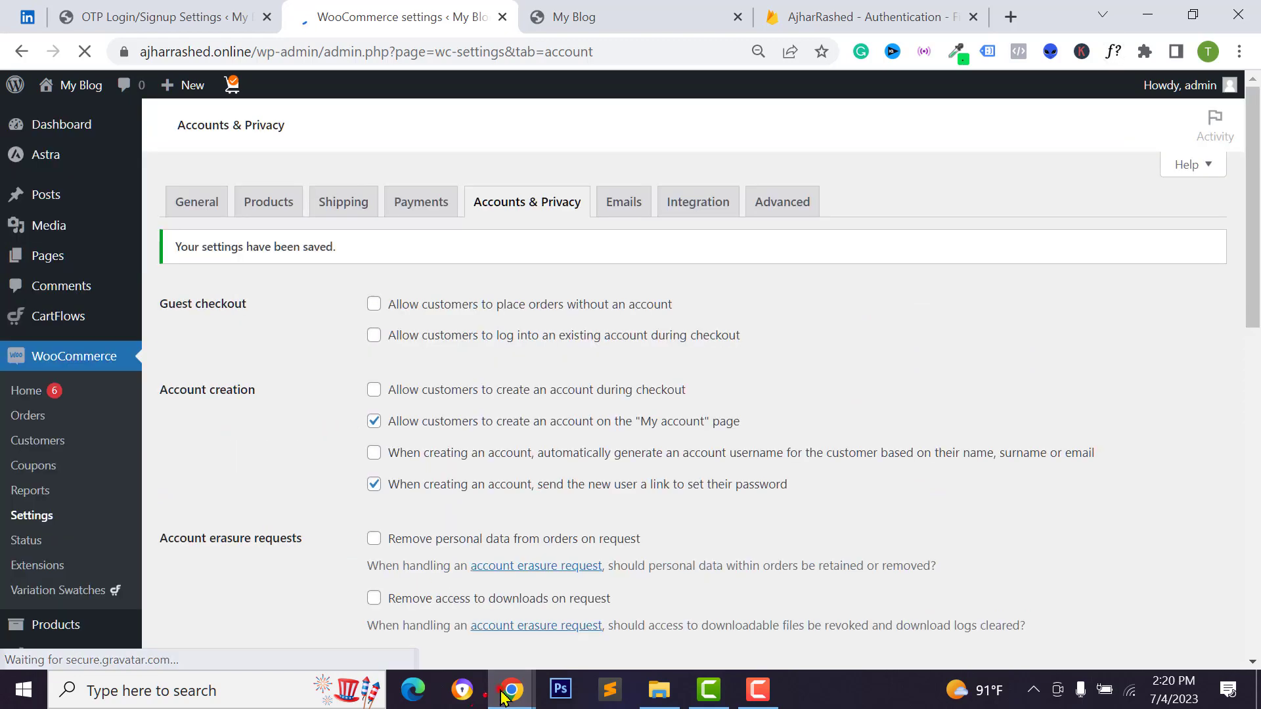
{"action": "left_click", "coordinate": [512, 688]}
Step: Fill the Register form's phone field from a saved autofill entry
{"action": "left_click", "coordinate": [609, 612]}
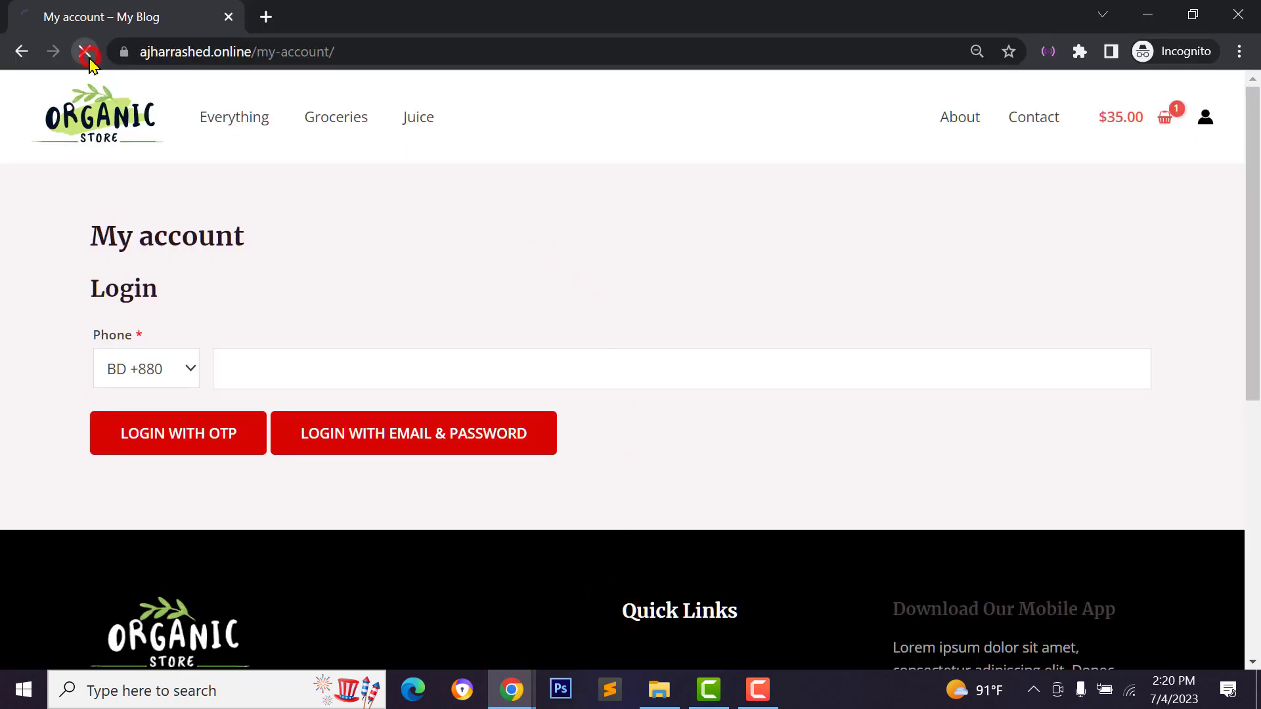
{"action": "scroll", "coordinate": [702, 178], "scroll_direction": "down", "scroll_amount": 2}
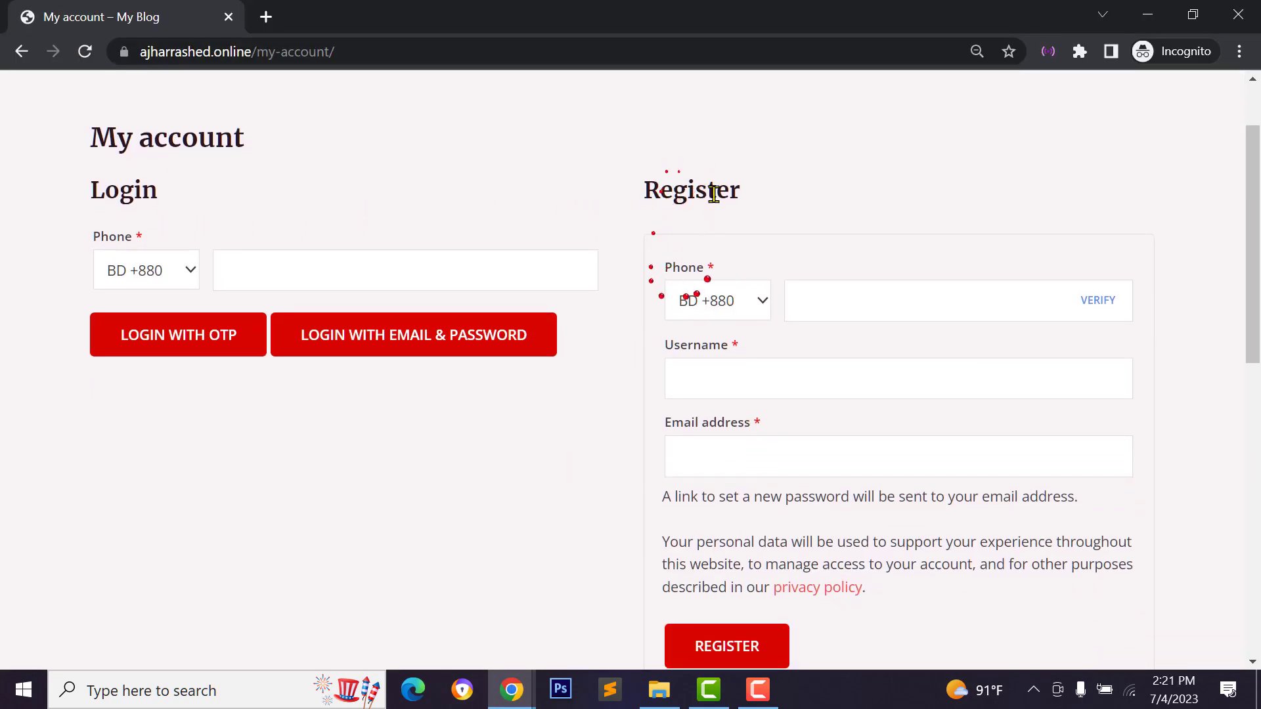
{"action": "scroll", "coordinate": [903, 313], "scroll_direction": "down", "scroll_amount": 1}
{"action": "left_click", "coordinate": [887, 235]}
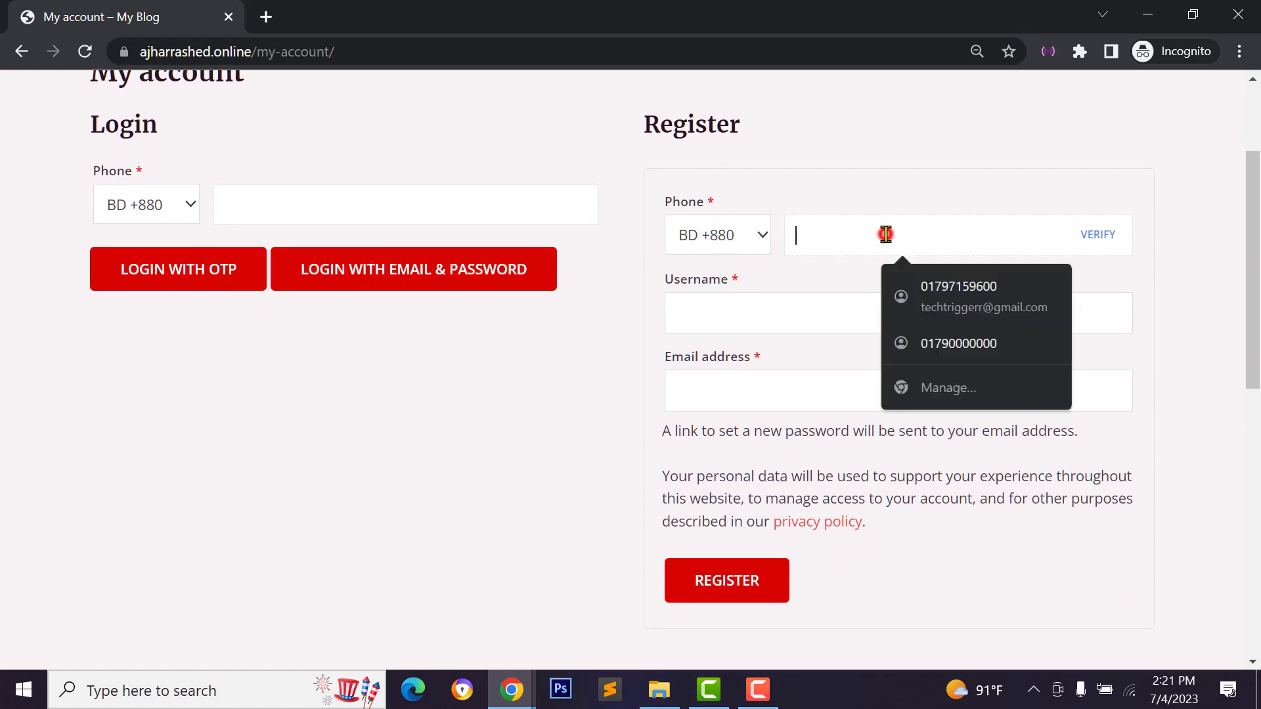
{"action": "left_click", "coordinate": [899, 169]}
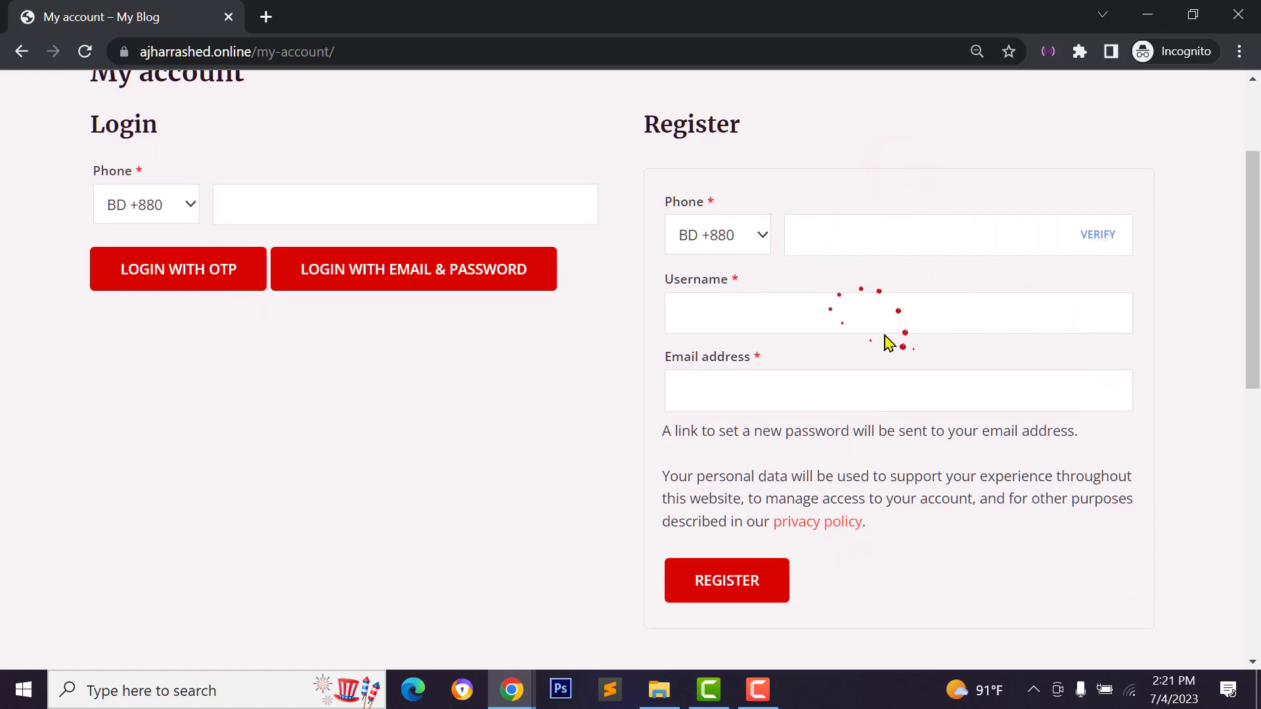
{"action": "scroll", "coordinate": [867, 315], "scroll_direction": "up", "scroll_amount": 3}
{"action": "left_click", "coordinate": [1173, 122]}
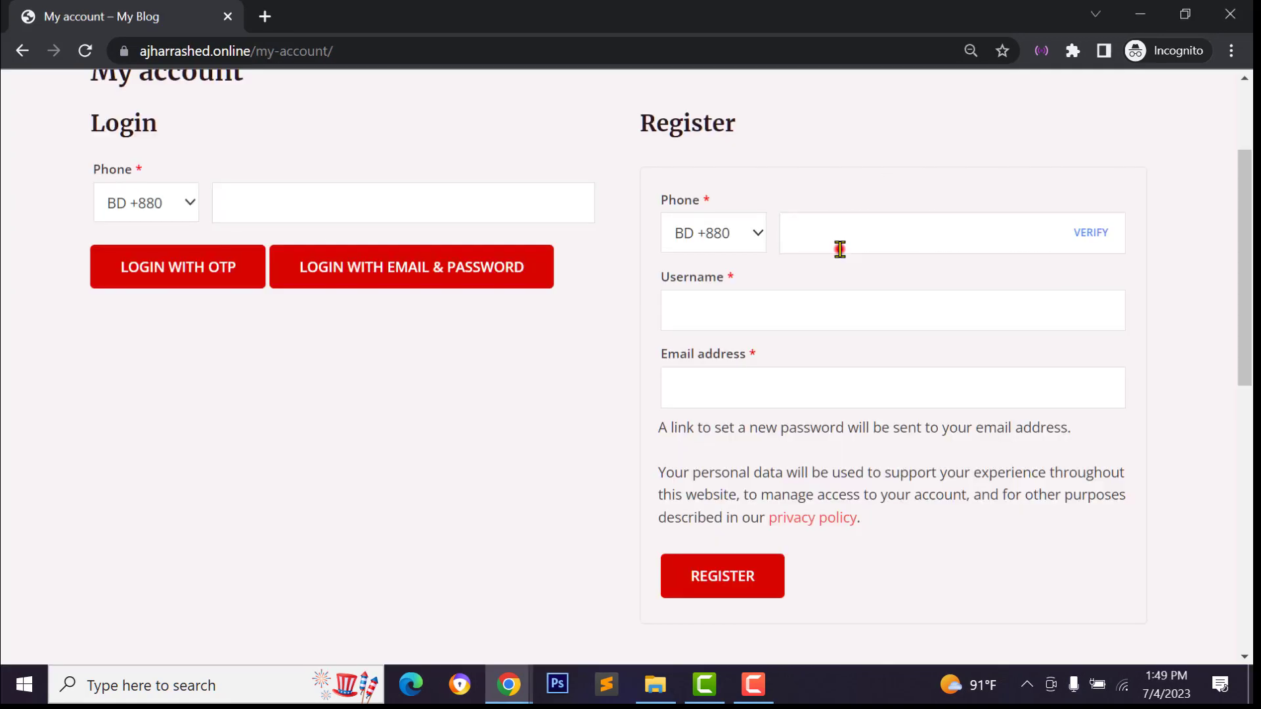
{"action": "left_click", "coordinate": [836, 248]}
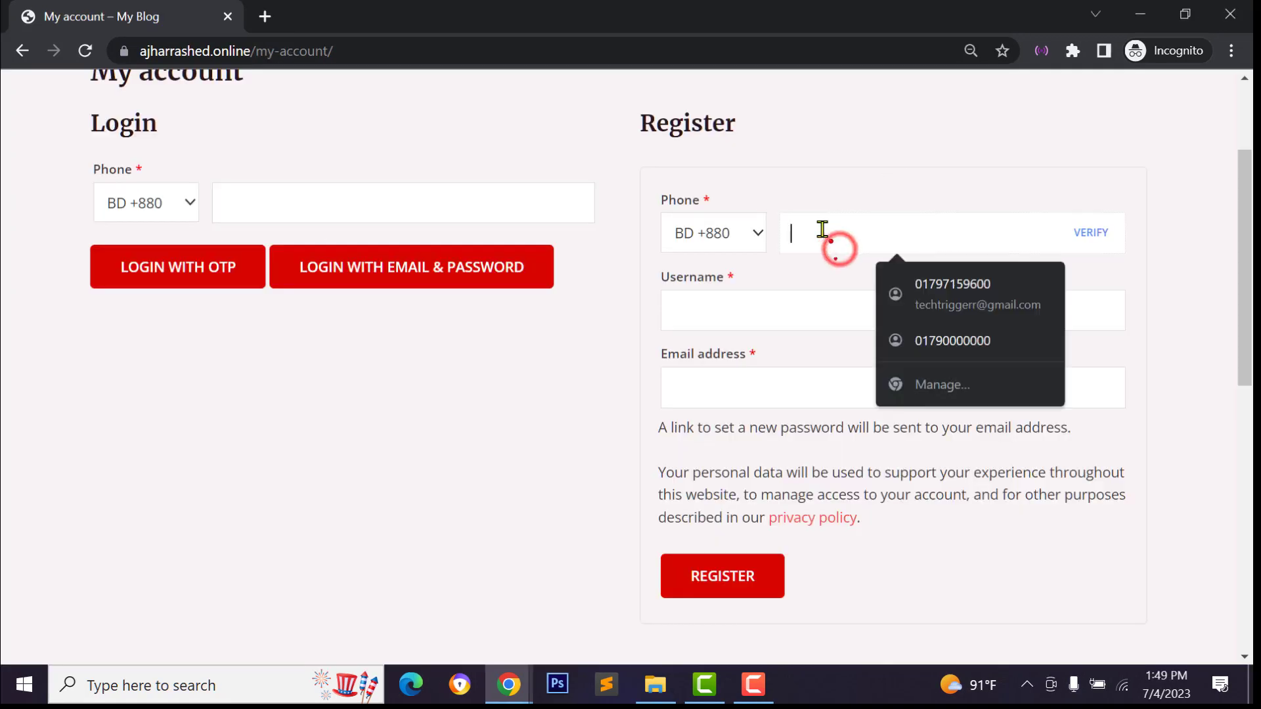
{"action": "left_click", "coordinate": [944, 290]}
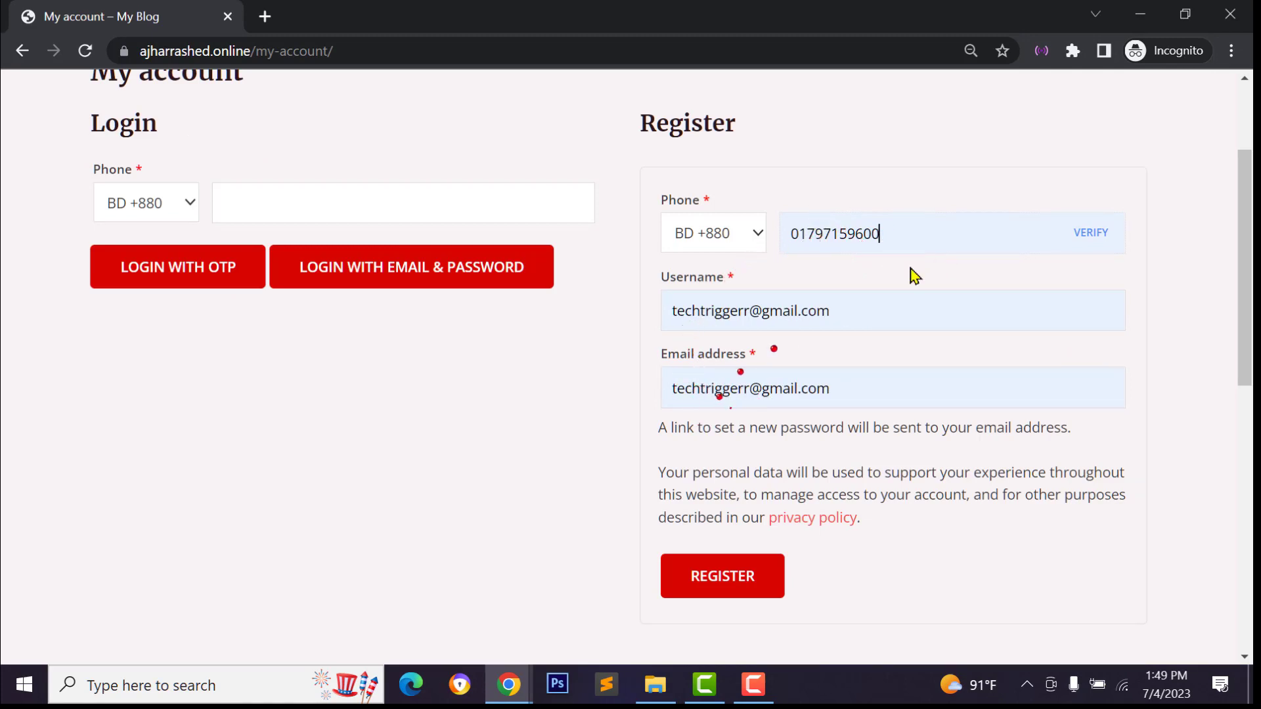
Step: Verify the phone with the SMS one-time code and register the new account
{"action": "left_click", "coordinate": [1095, 234]}
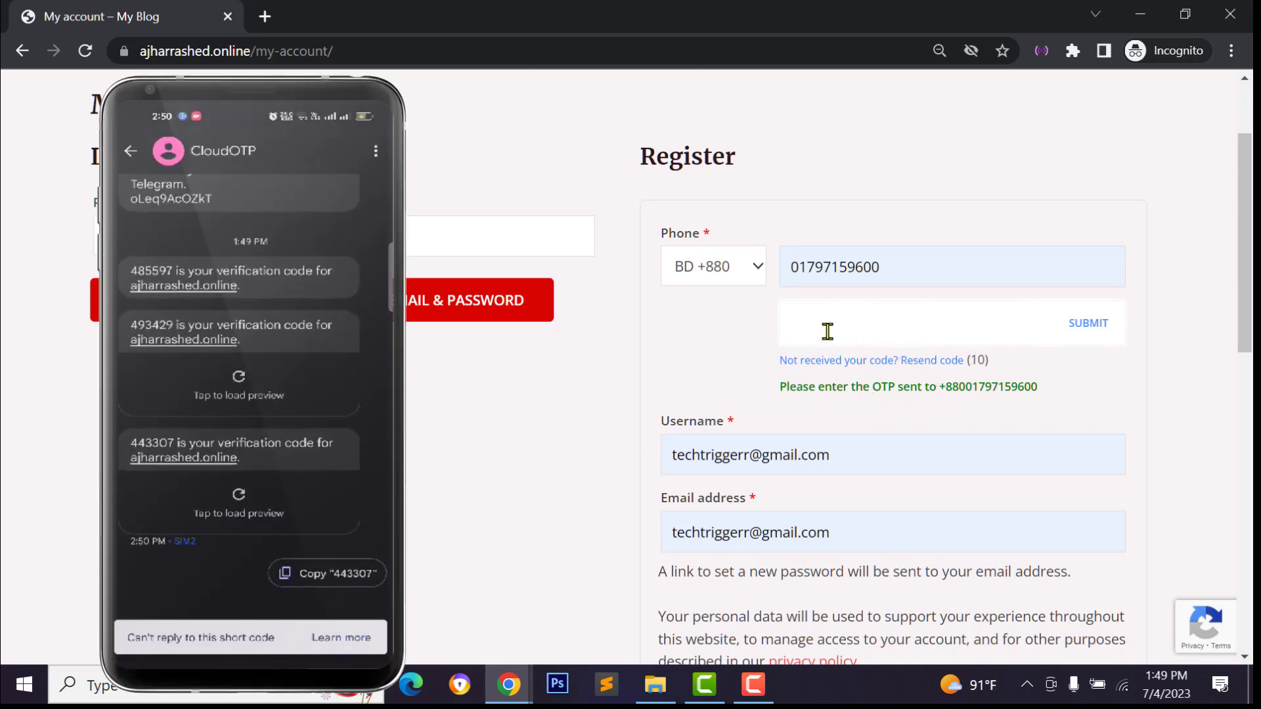
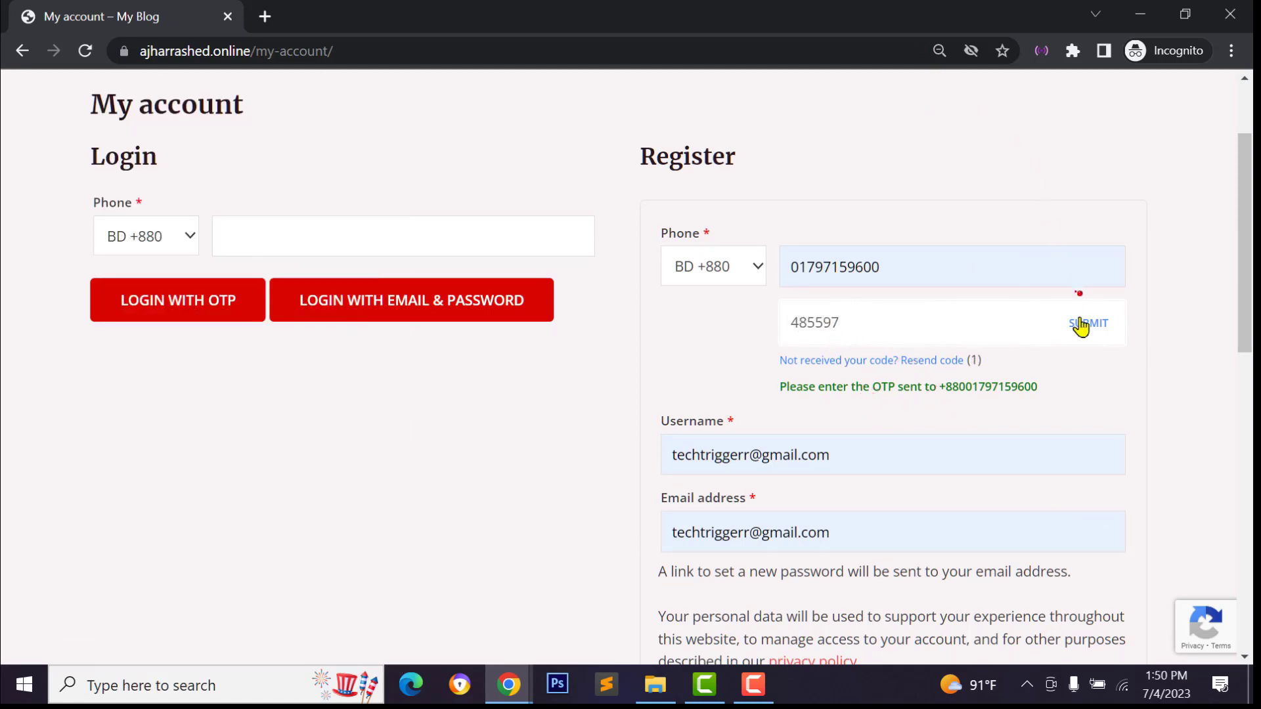
{"action": "left_click", "coordinate": [1081, 324]}
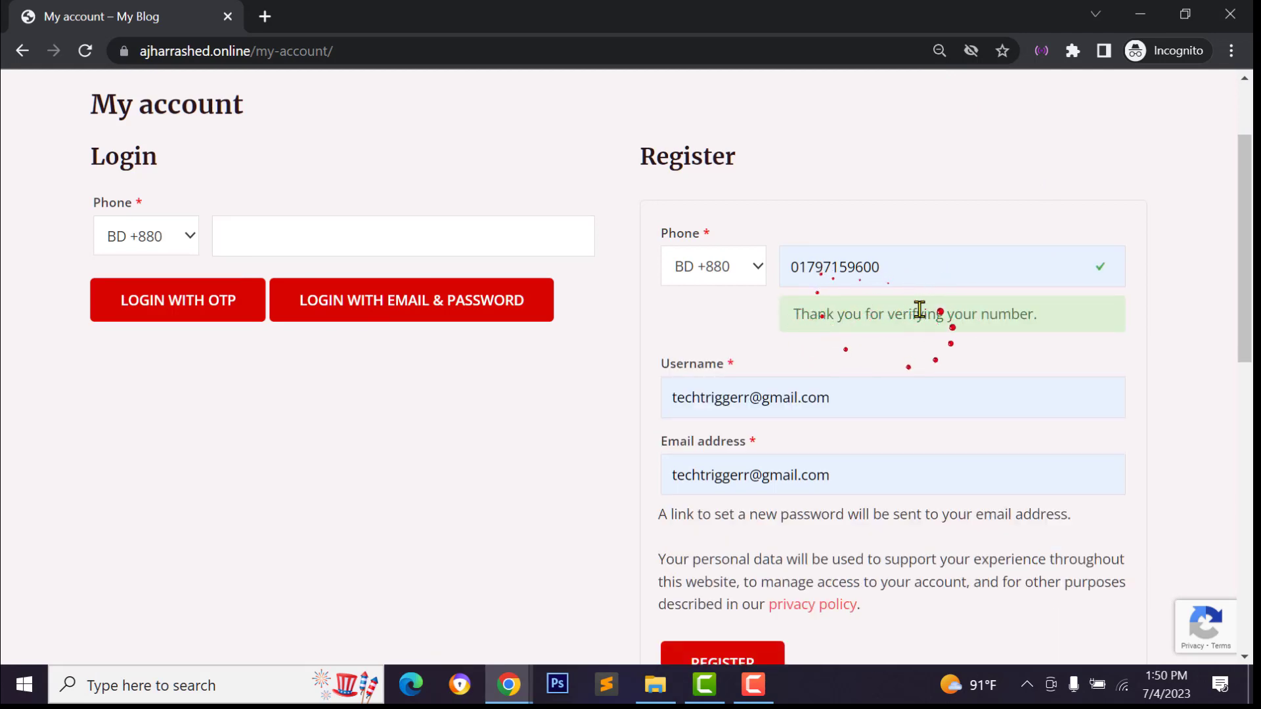
{"action": "scroll", "coordinate": [877, 407], "scroll_direction": "down", "scroll_amount": 3}
{"action": "left_click", "coordinate": [737, 426]}
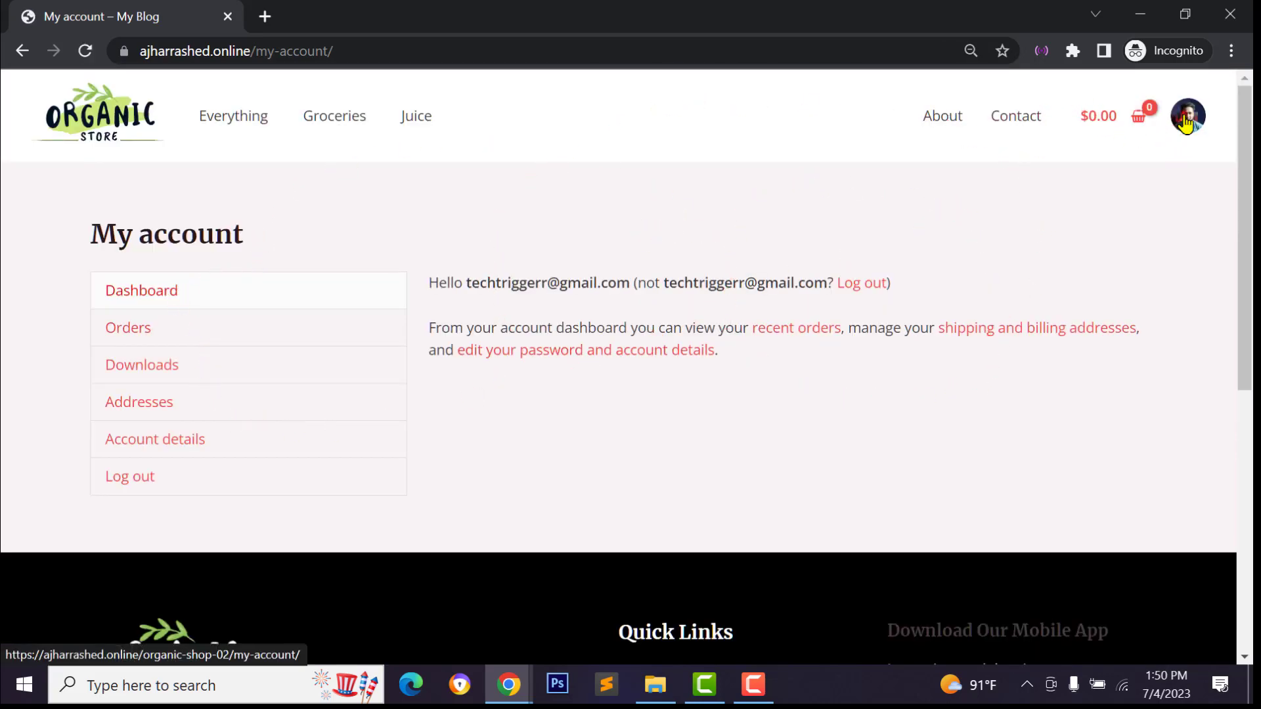
Step: Log out, then log back in with the saved phone number and its SMS code
{"action": "left_click", "coordinate": [146, 477]}
{"action": "left_click", "coordinate": [270, 375]}
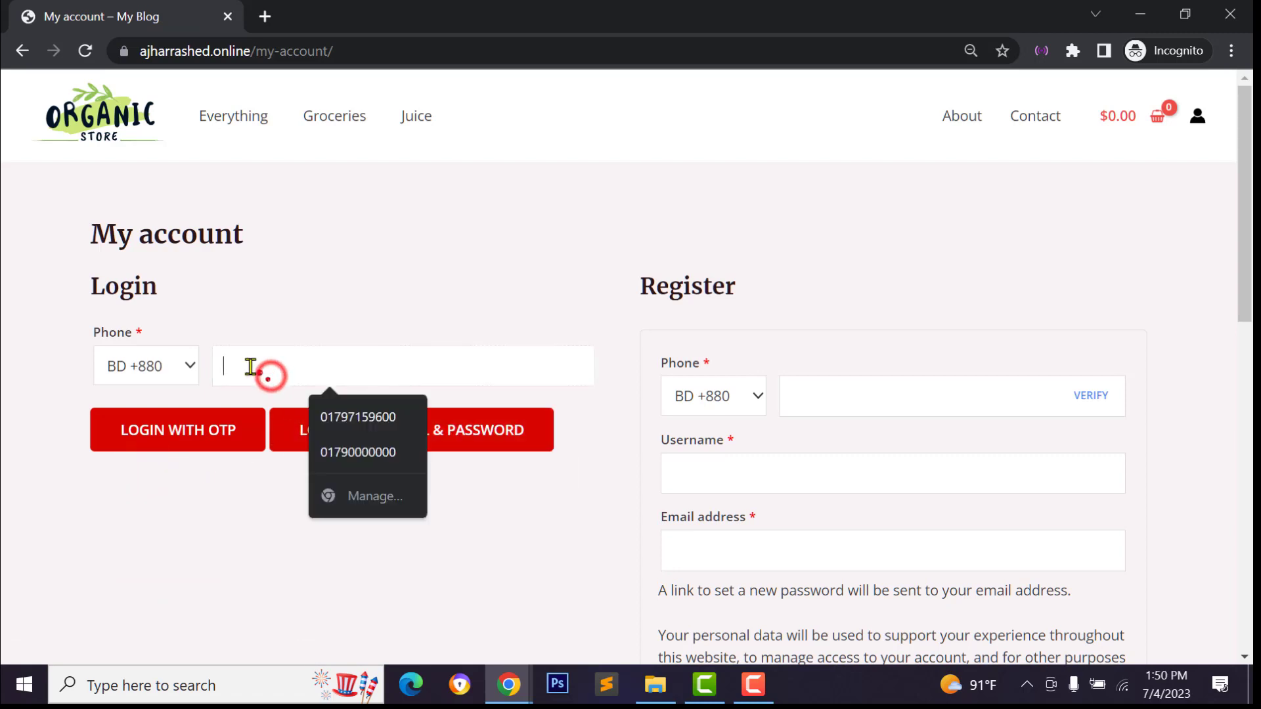
{"action": "left_click", "coordinate": [334, 415]}
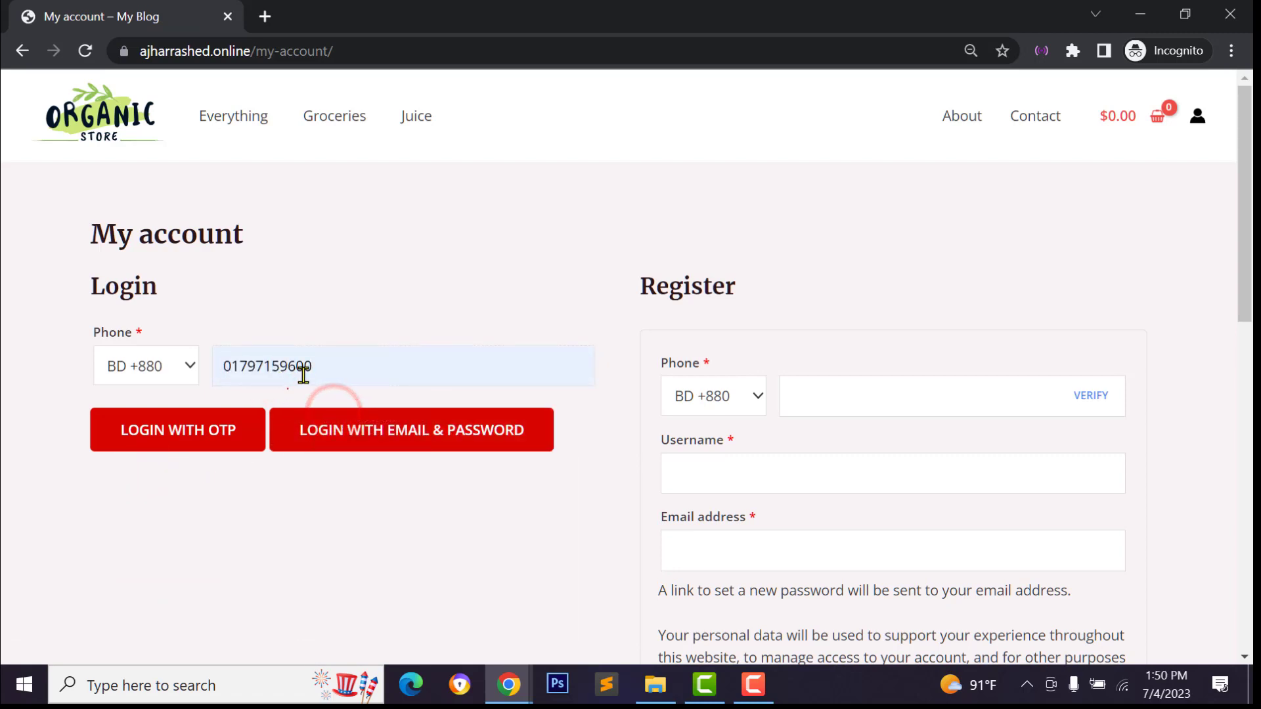
{"action": "left_click", "coordinate": [180, 435]}
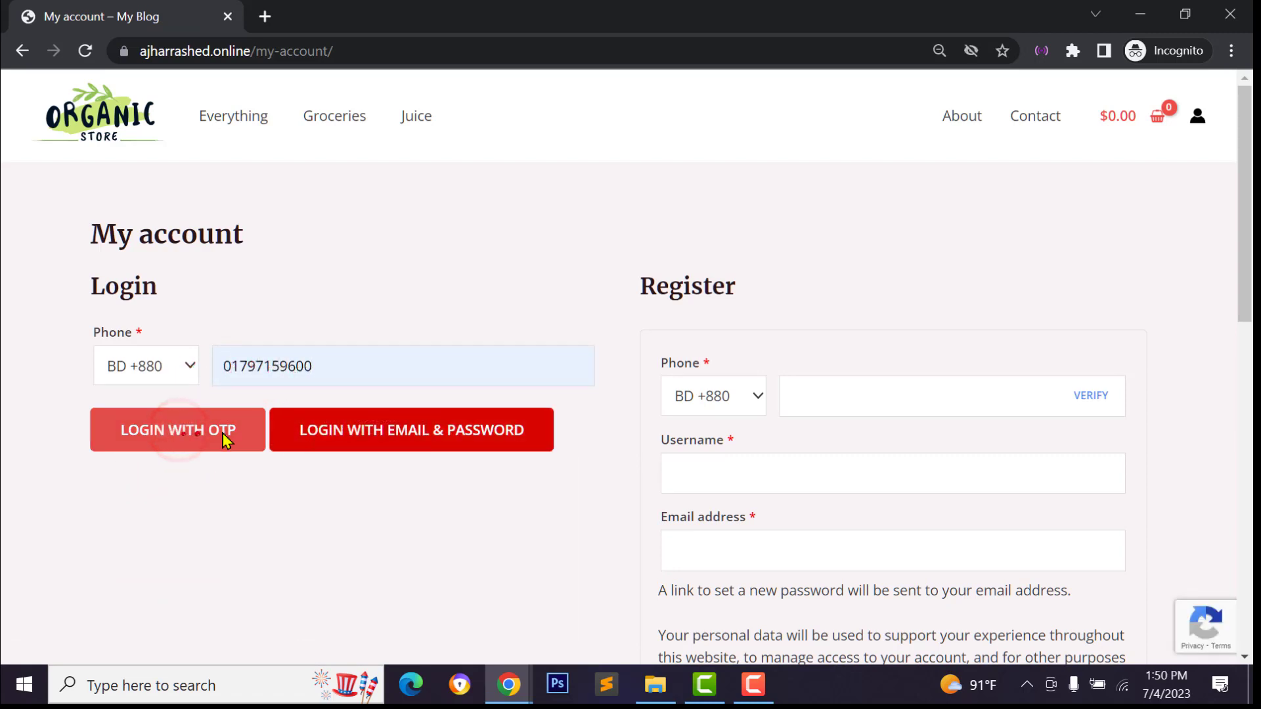
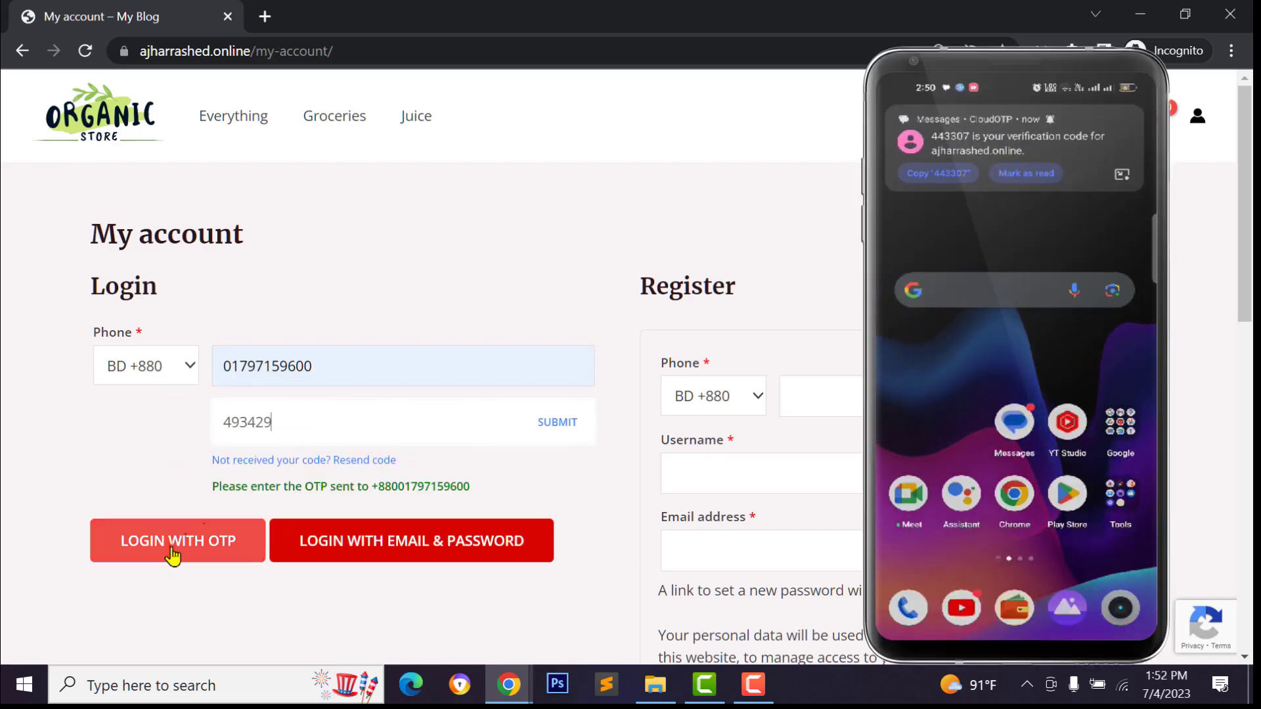
{"action": "left_click", "coordinate": [172, 555]}
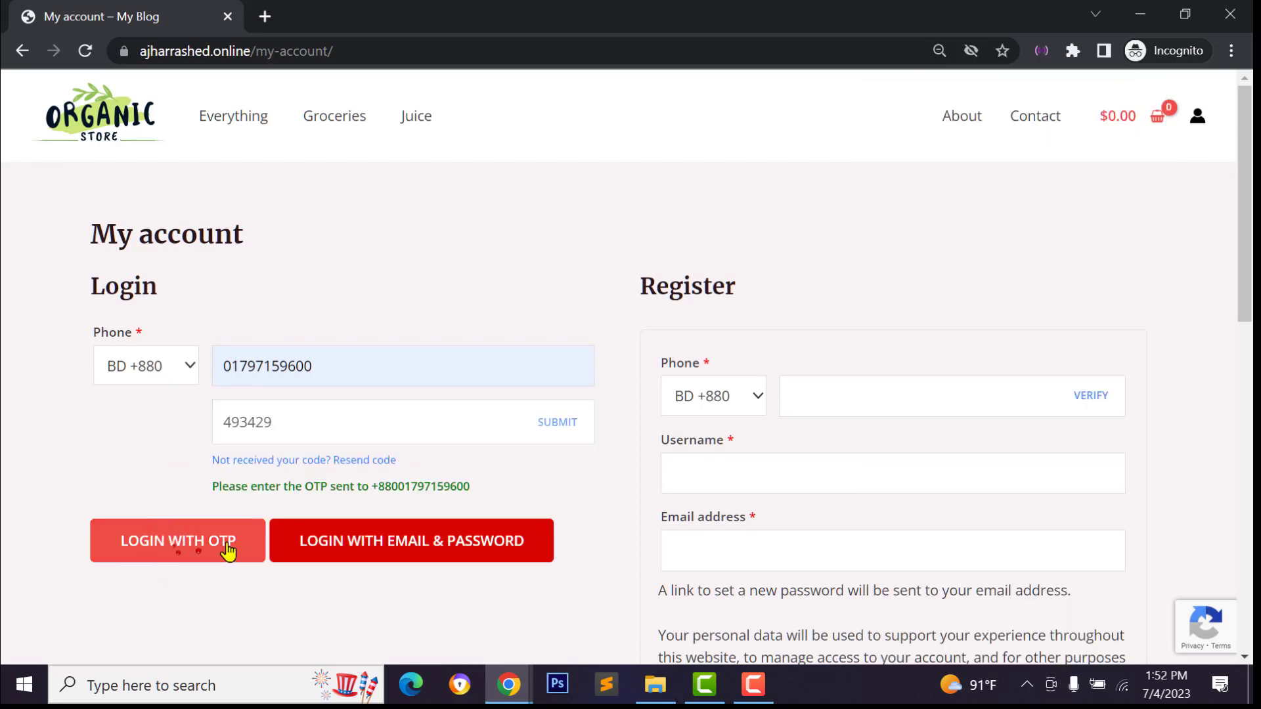
{"action": "left_click", "coordinate": [1189, 115]}
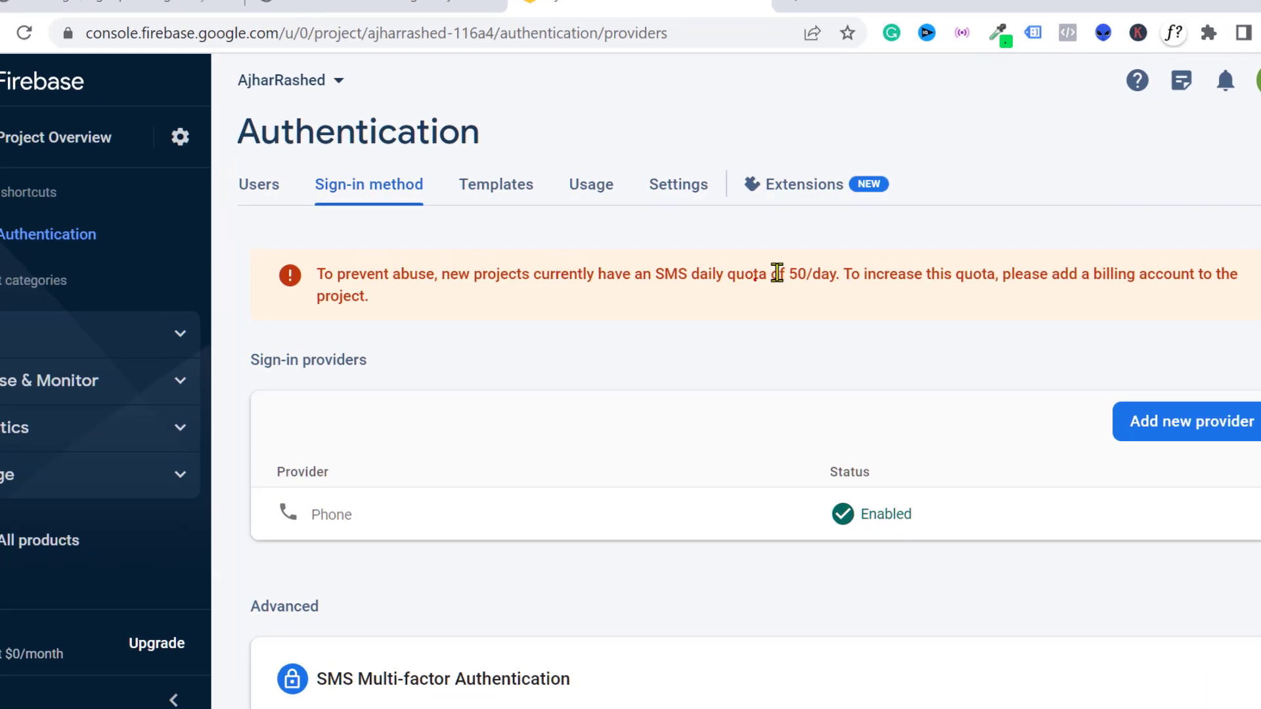
Step: Highlight the 50-per-day SMS quota in the Firebase banner, then scroll the page
{"action": "double_click", "coordinate": [771, 266]}
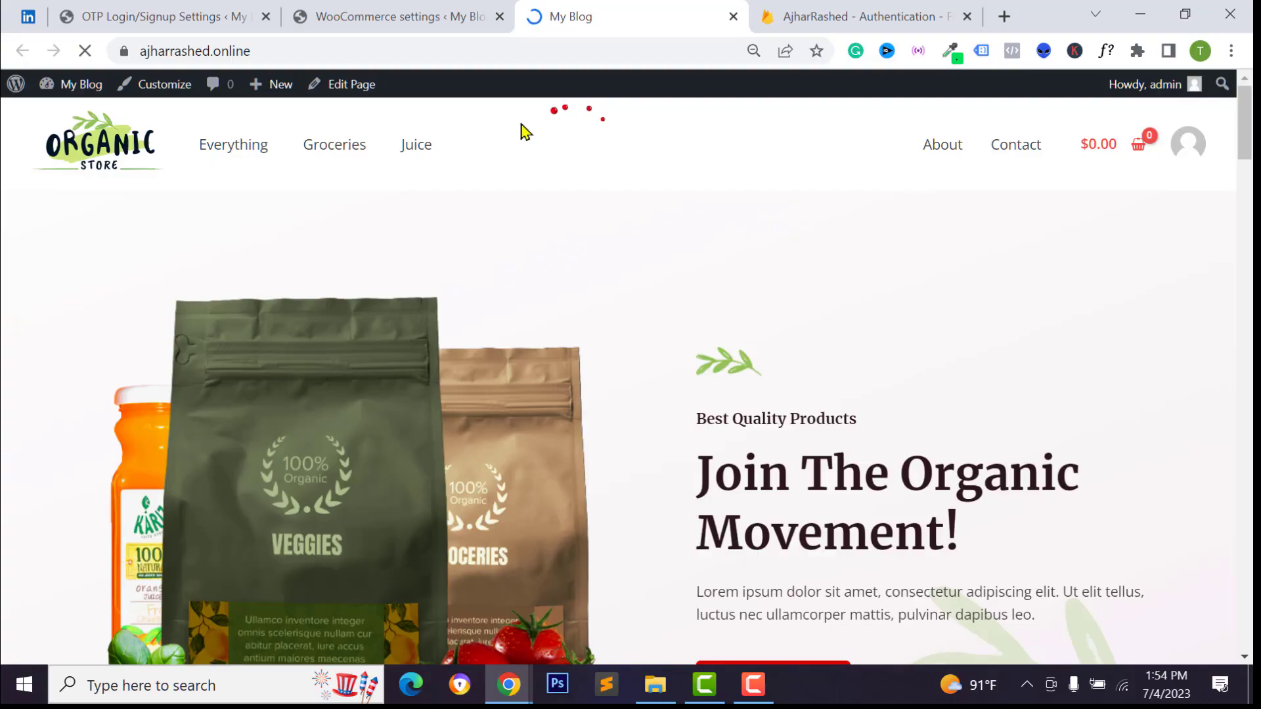
{"action": "scroll", "coordinate": [485, 178], "scroll_direction": "down", "scroll_amount": 10}
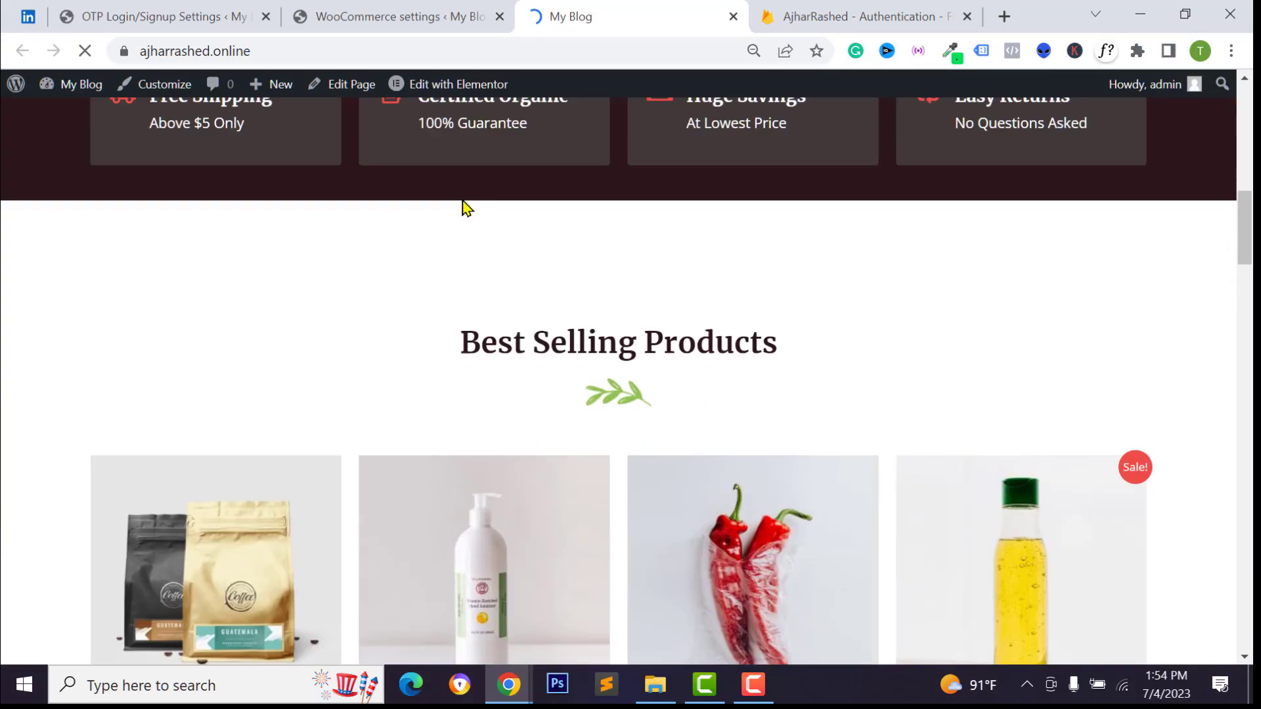
{"action": "scroll", "coordinate": [453, 230], "scroll_direction": "down", "scroll_amount": 15}
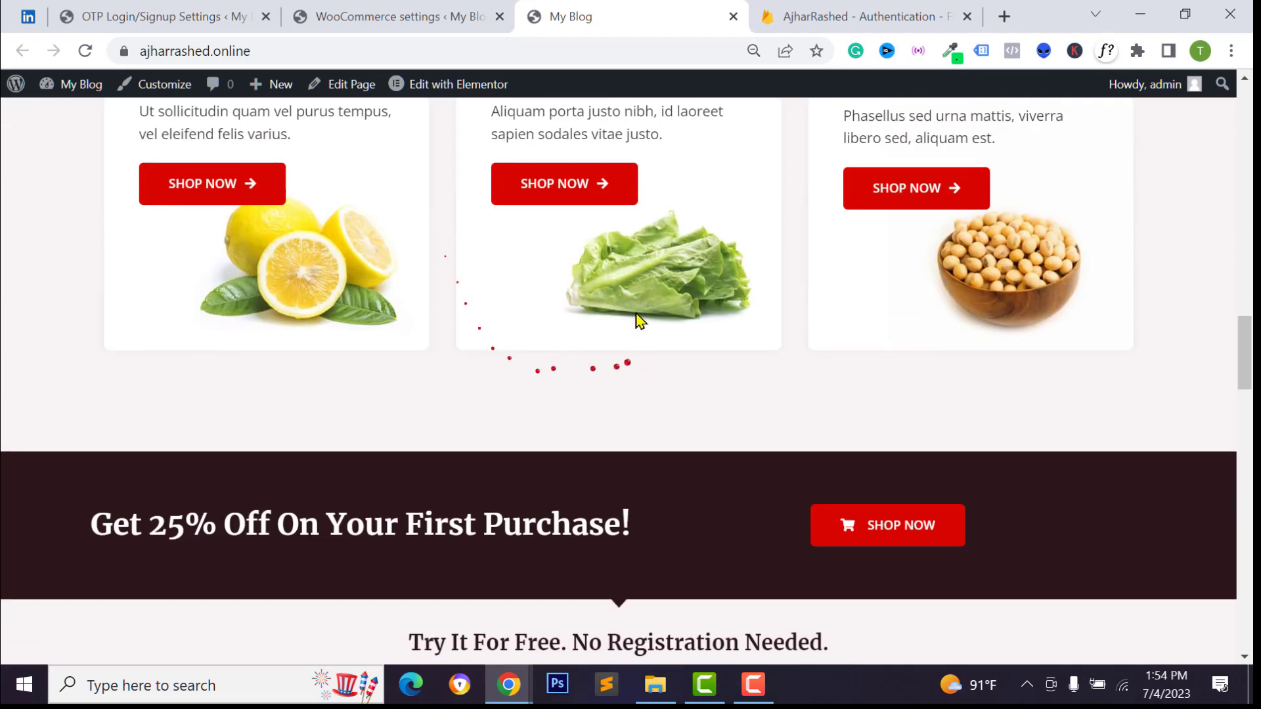